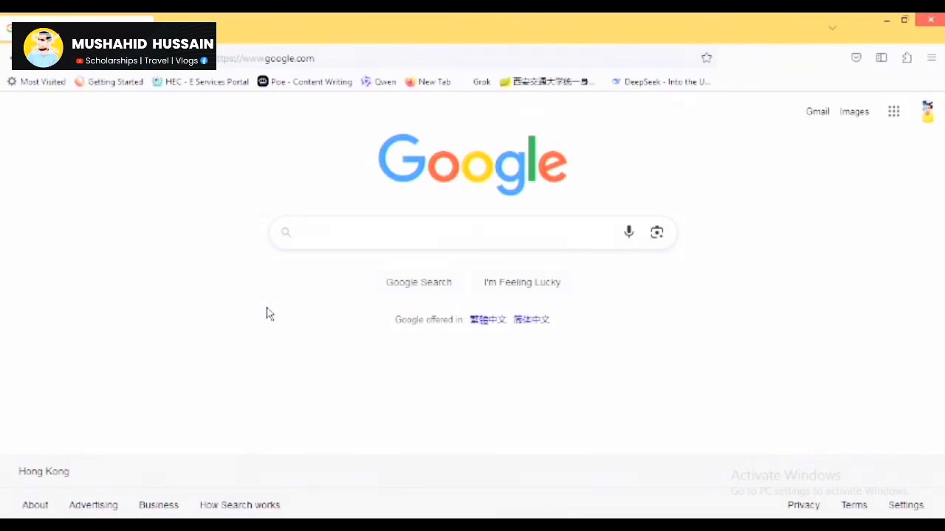
# Search Google for 'europass cv' and open the 'Create your Europass CV' result.
pyautogui.click(338, 237)
pyautogui.write('euroa')
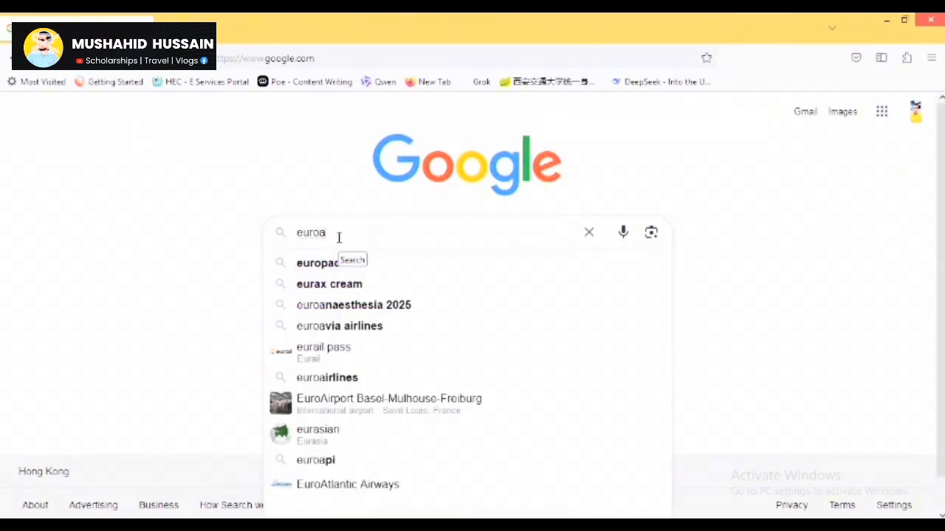
pyautogui.press('BackSpace')
pyautogui.press('Down')
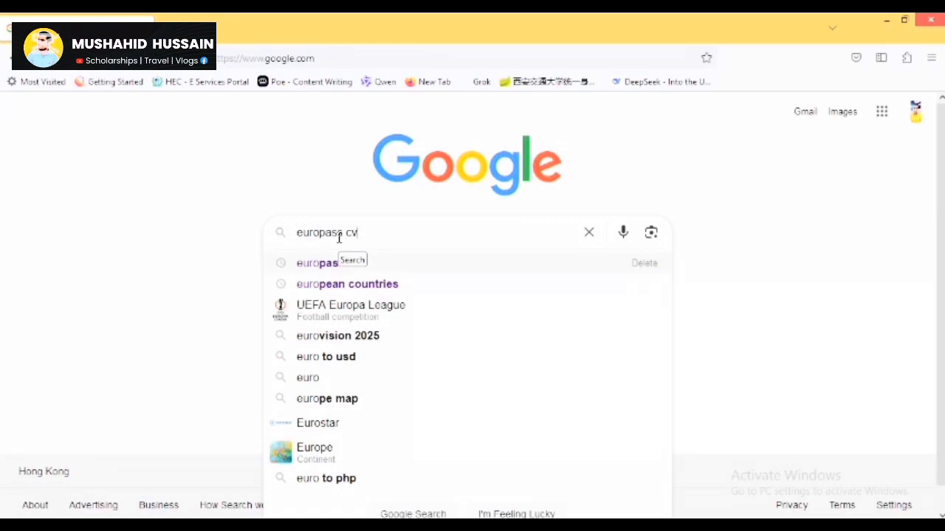
pyautogui.press('Return')
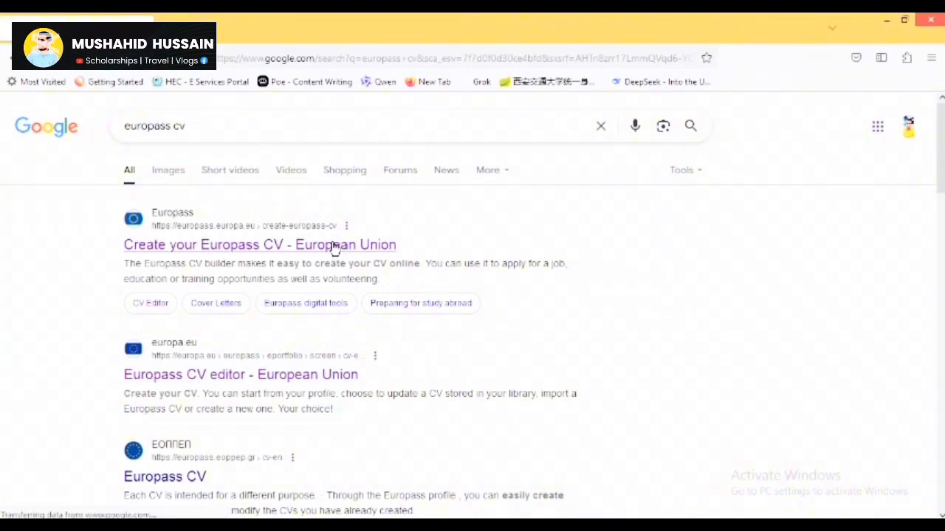
pyautogui.click(333, 248)
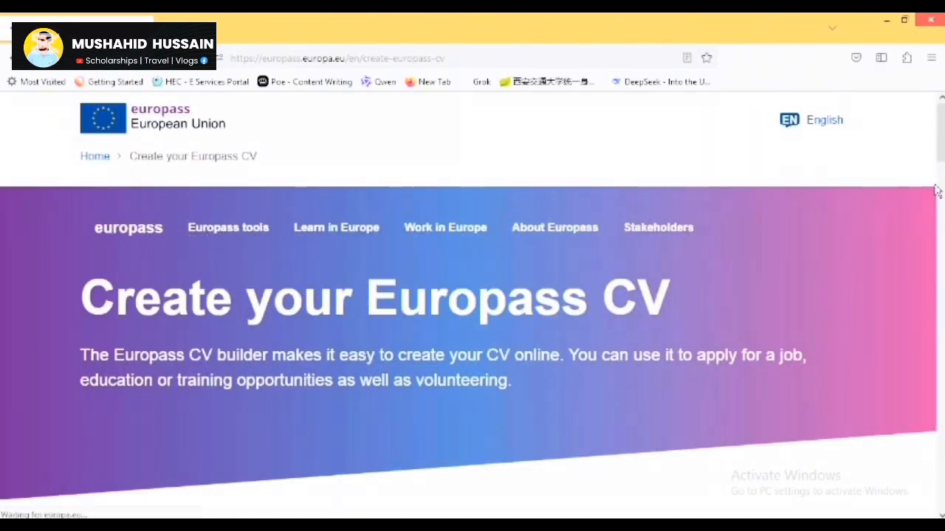
# Scroll down the Europass CV page and follow the link to create a Europass profile.
pyautogui.scroll(-5, 537, 266)
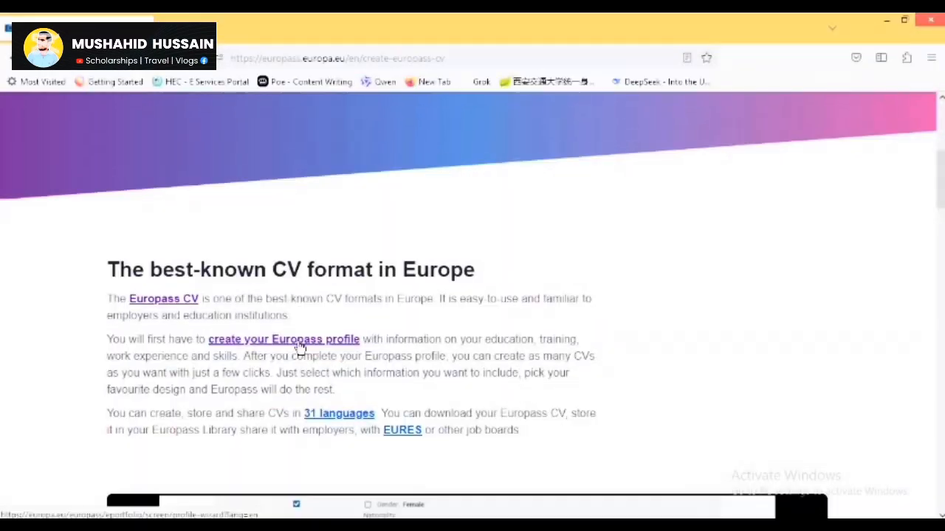
pyautogui.click(300, 341)
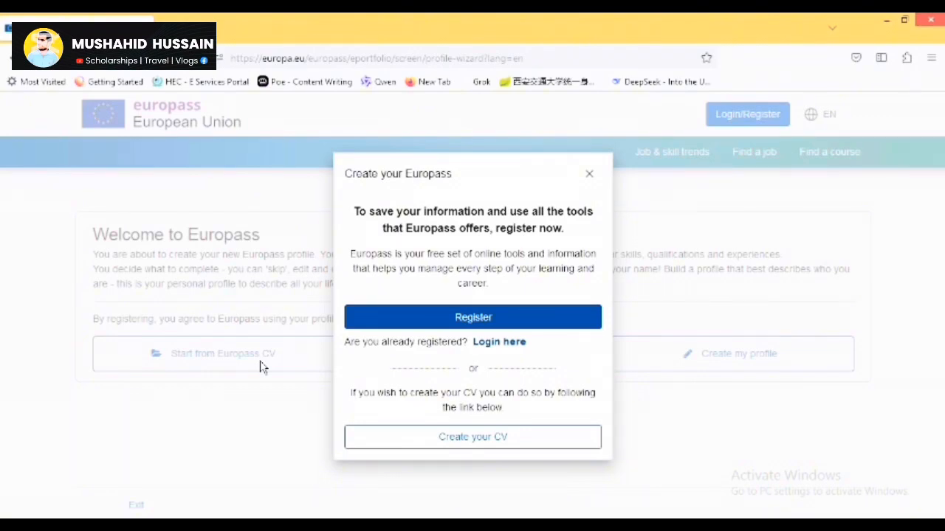
# Choose 'Login here' in the registration prompt and sign in to the existing Europass account.
pyautogui.click(509, 345)
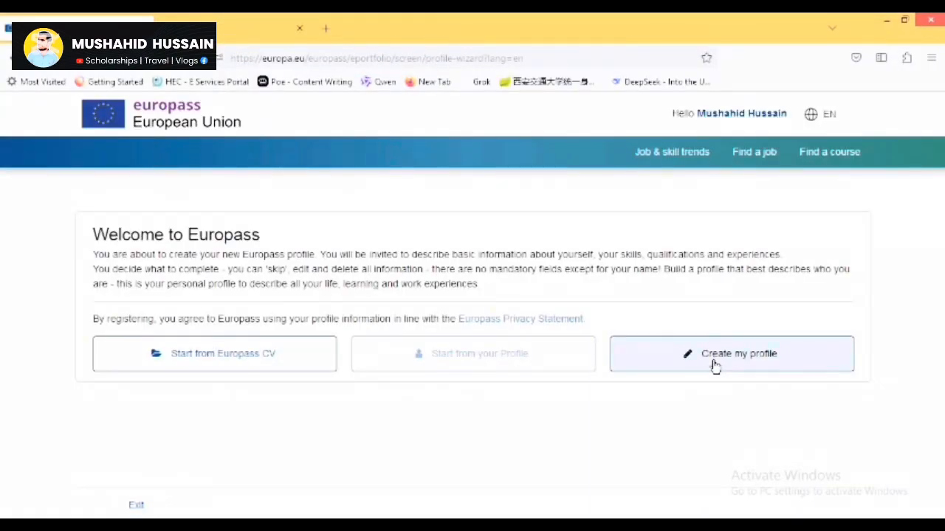
# Start a new profile from scratch and keep 23/04/2019 as the date format.
pyautogui.click(715, 362)
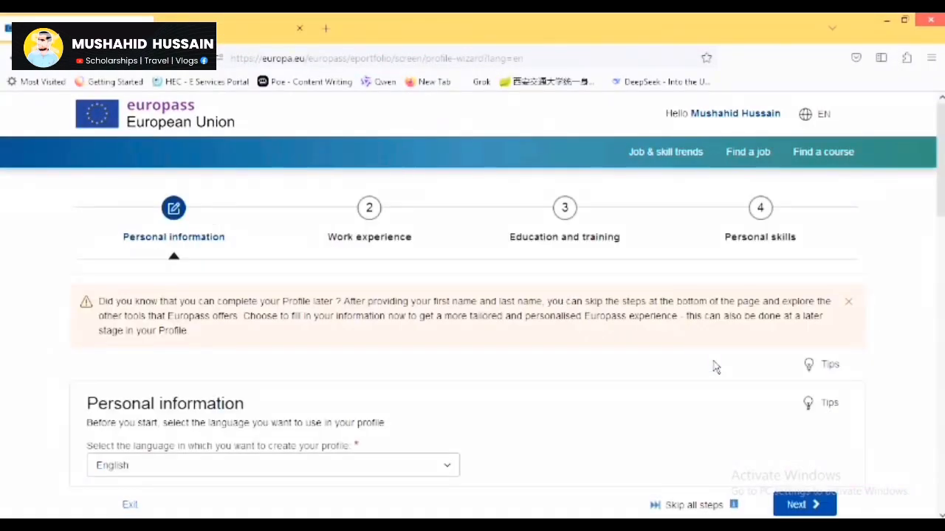
pyautogui.scroll(-3, 714, 367)
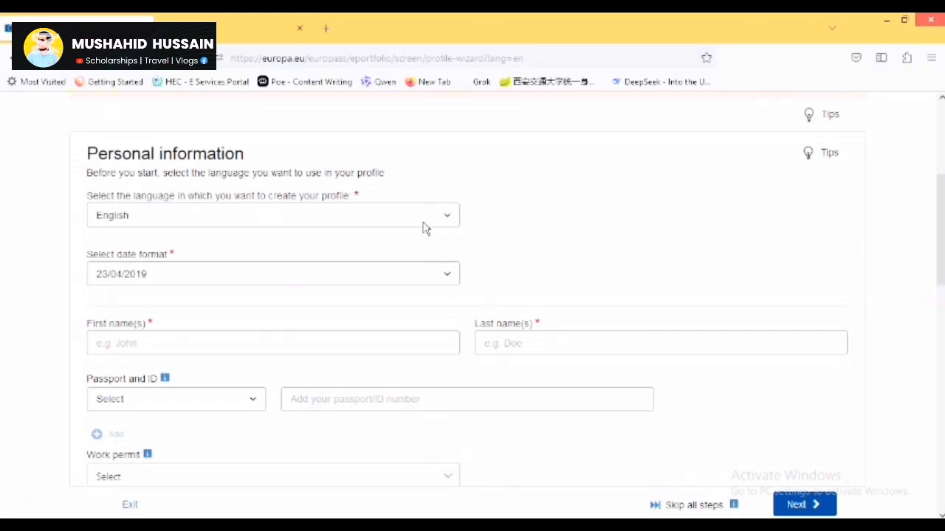
pyautogui.click(319, 272)
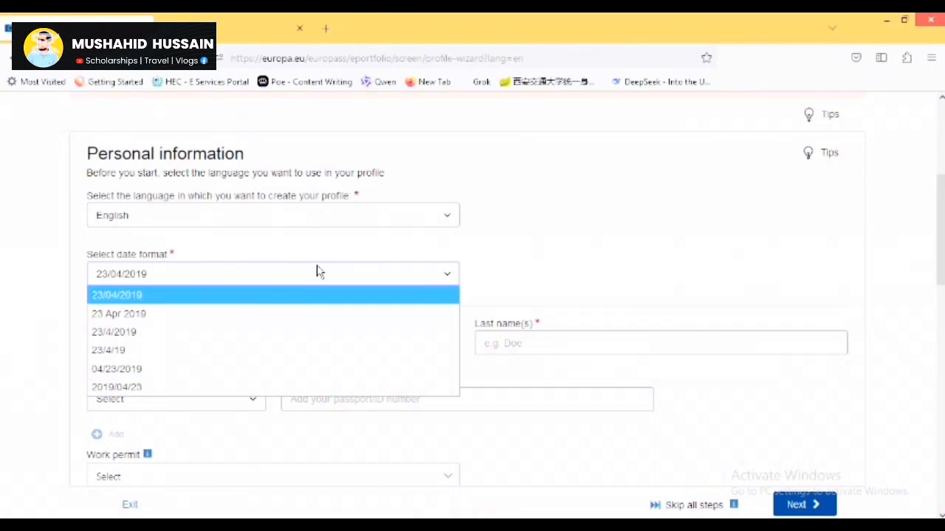
pyautogui.click(249, 296)
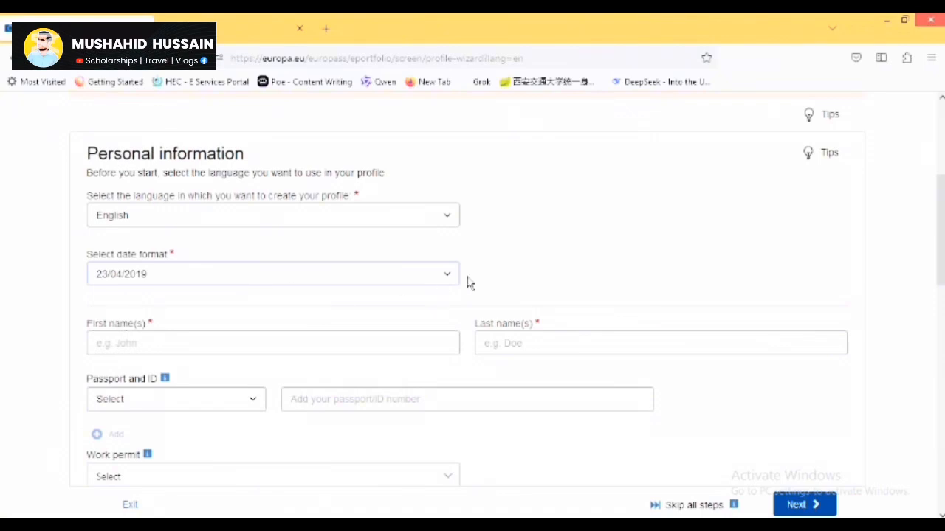
# Fill in the first name and last name from the suggestions.
pyautogui.click(319, 338)
pyautogui.write('Mushah')
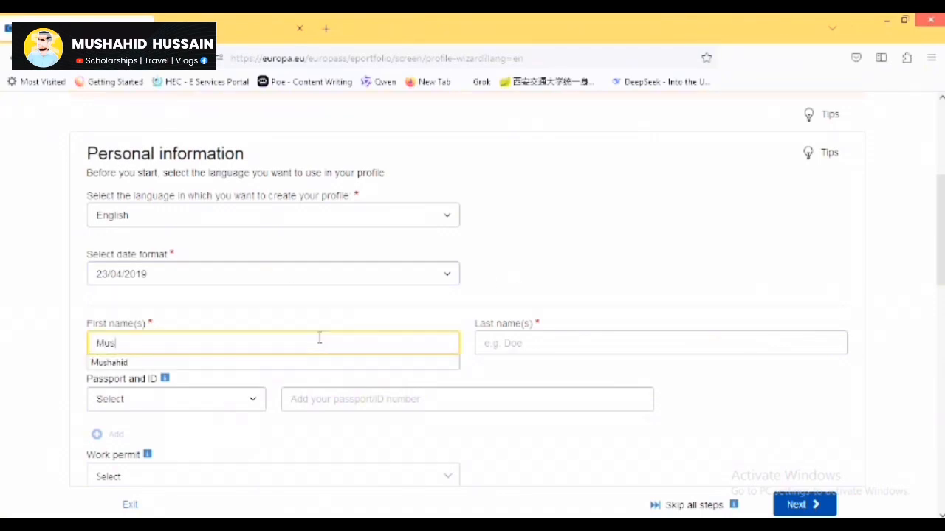
pyautogui.click(318, 363)
pyautogui.click(578, 338)
pyautogui.click(556, 364)
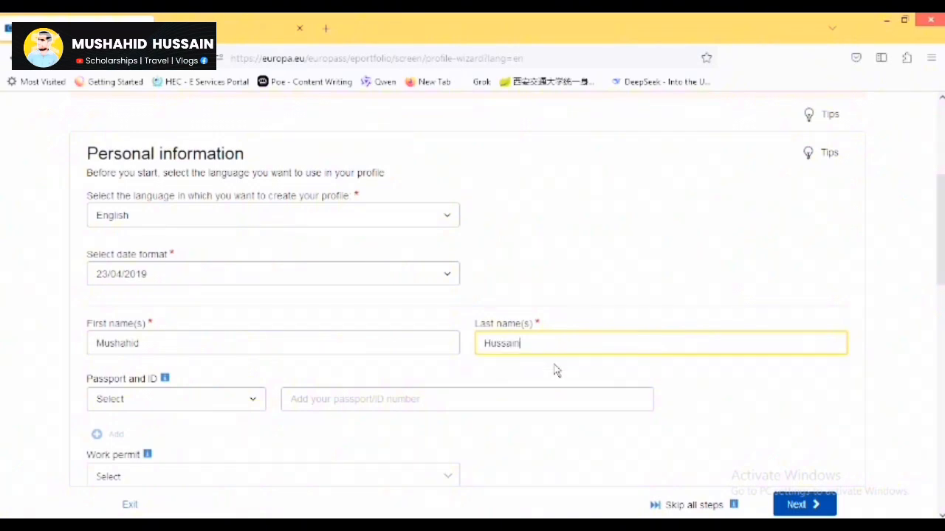
# Set the ID type to Passport and fill in the suggested passport number.
pyautogui.click(166, 399)
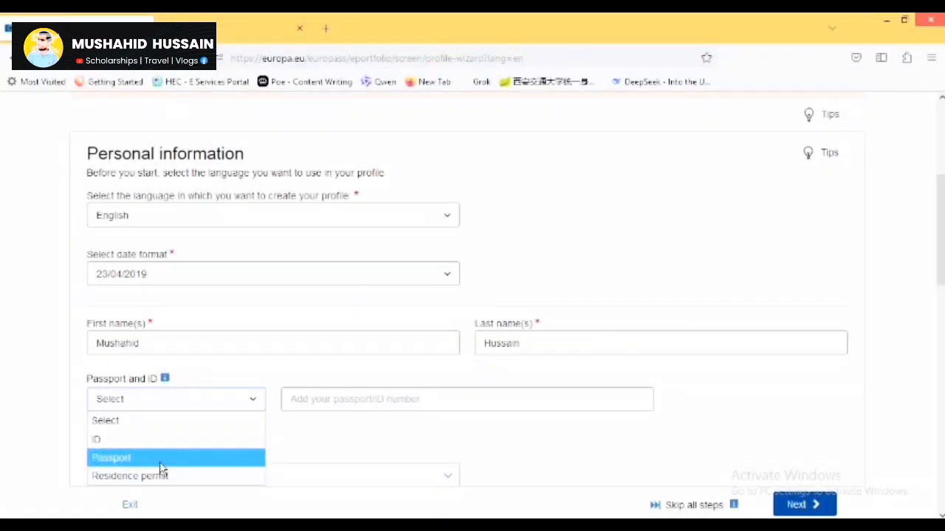
pyautogui.click(160, 465)
pyautogui.click(390, 399)
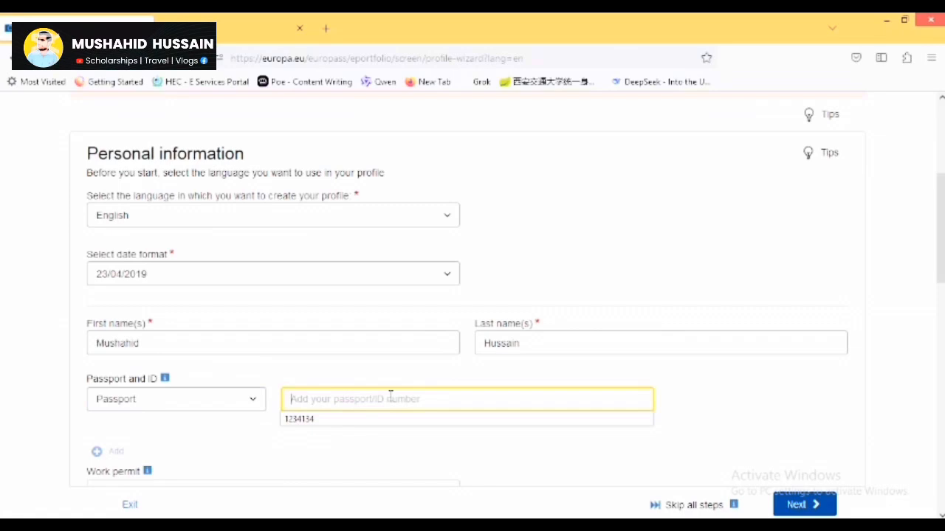
pyautogui.click(379, 419)
# Set the work permit country to Pakistan, after adding and removing an extra ID entry.
pyautogui.scroll(-1, 940, 229)
pyautogui.scroll(-5, 251, 306)
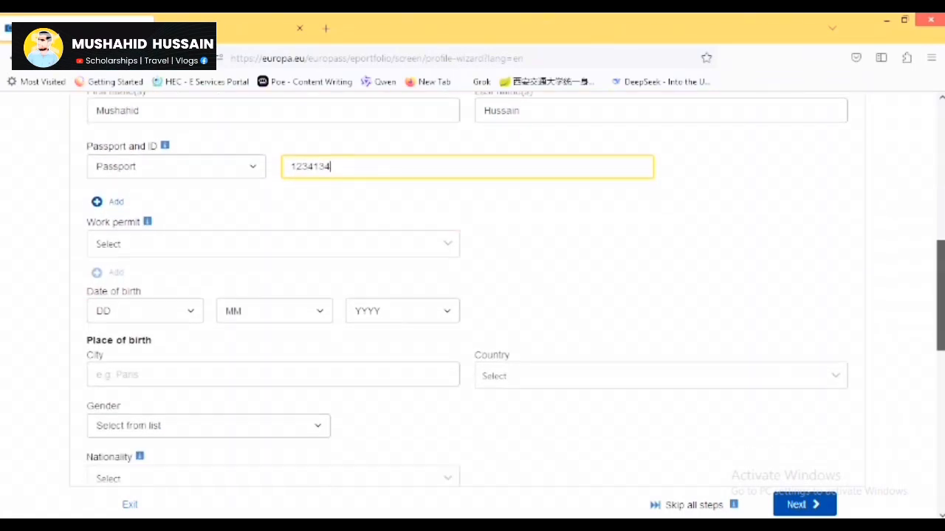
pyautogui.click(188, 247)
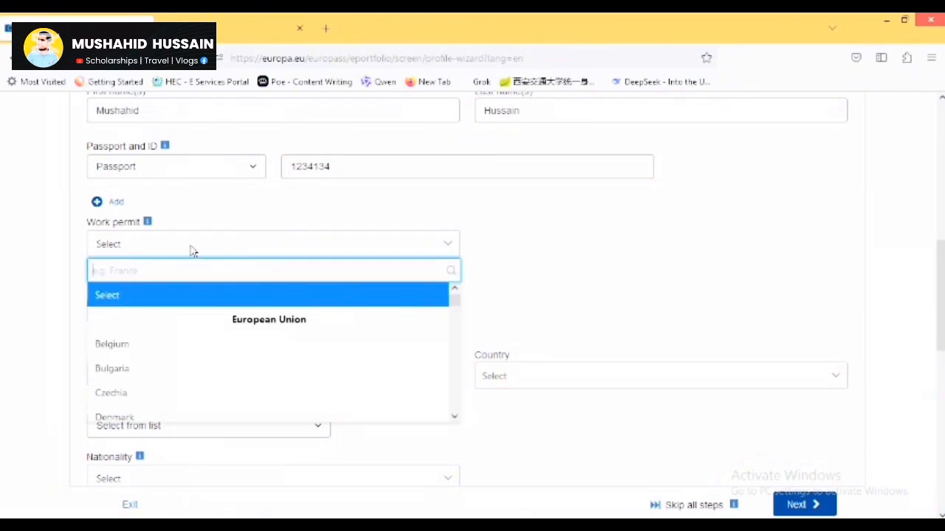
pyautogui.click(178, 203)
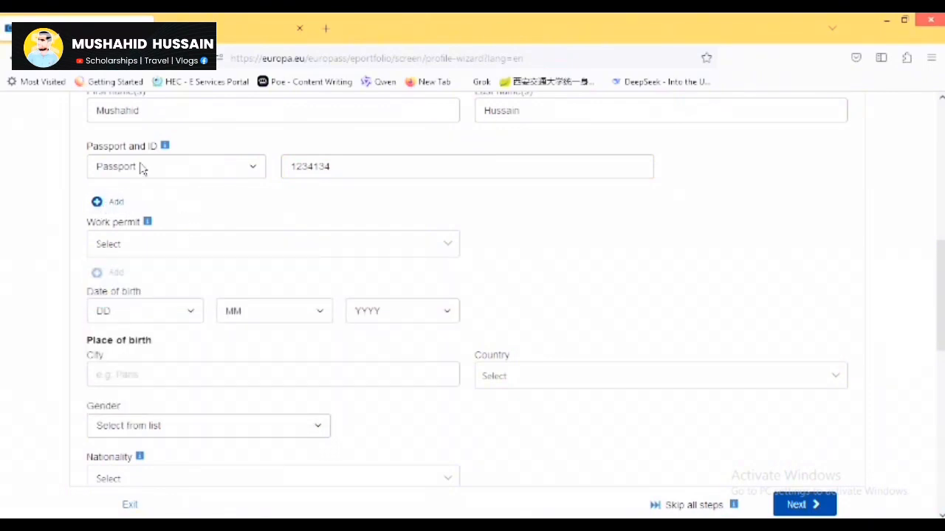
pyautogui.click(109, 203)
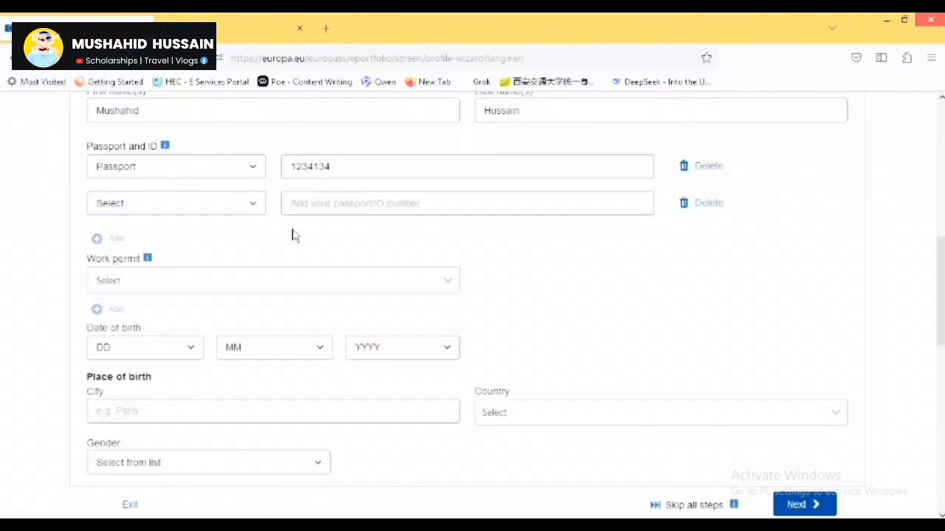
pyautogui.click(707, 207)
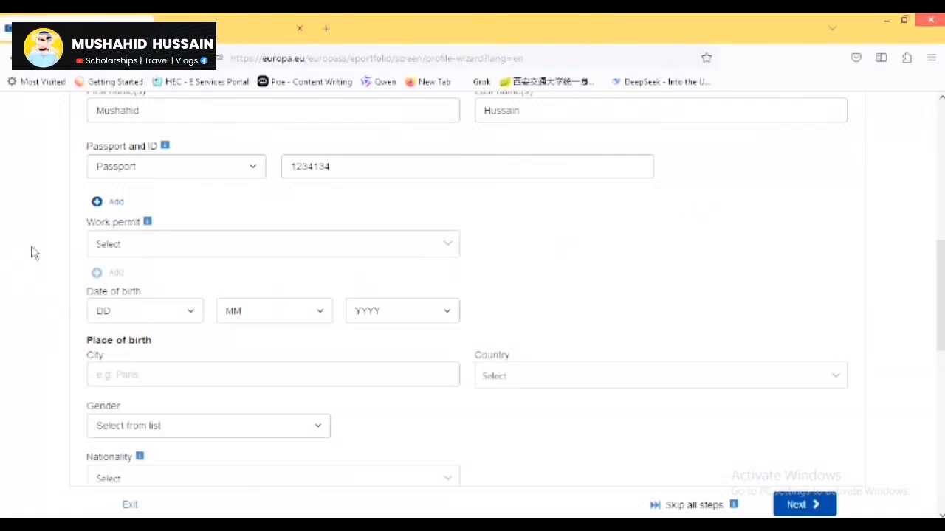
pyautogui.click(162, 253)
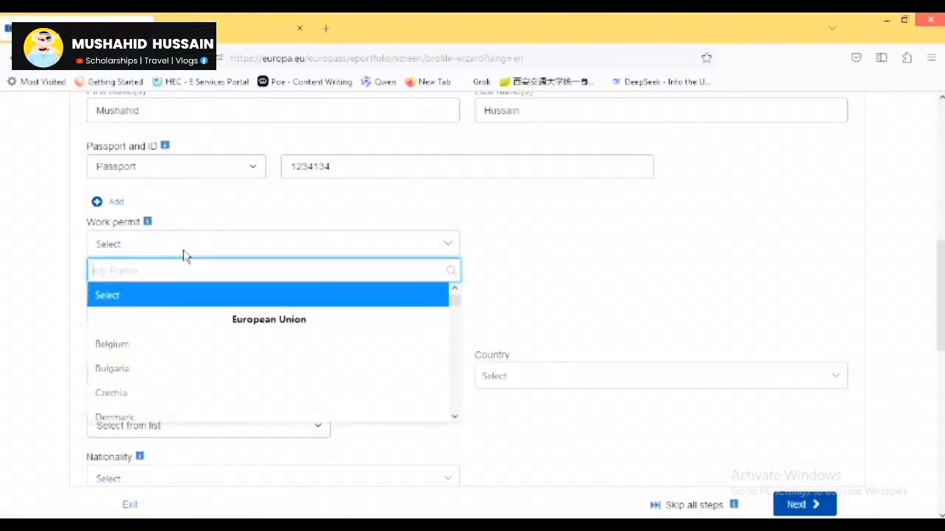
pyautogui.write('paki')
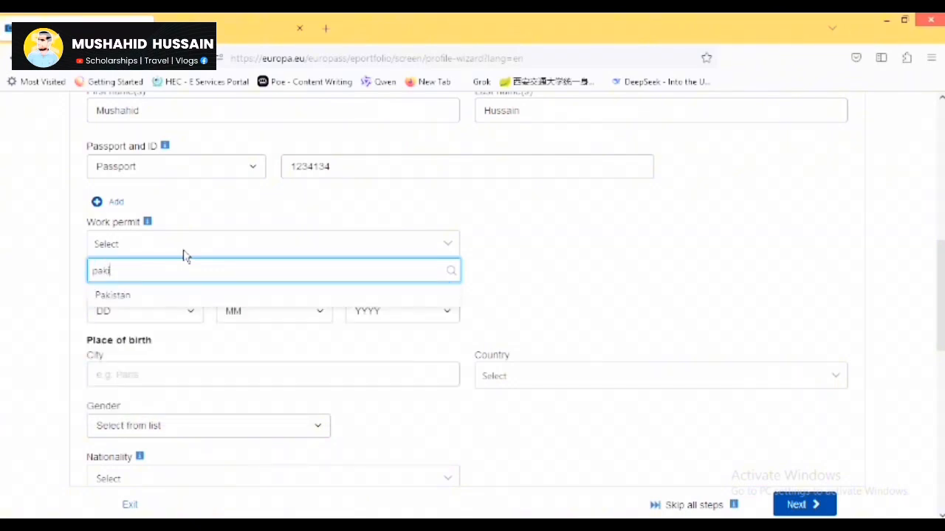
pyautogui.click(180, 299)
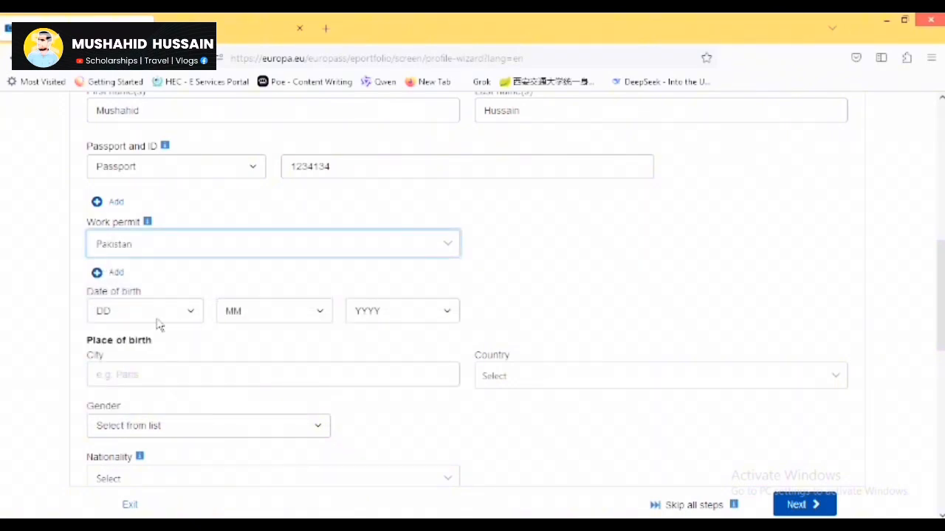
# Set the date of birth to 1/2/2000.
pyautogui.click(155, 317)
pyautogui.click(147, 128)
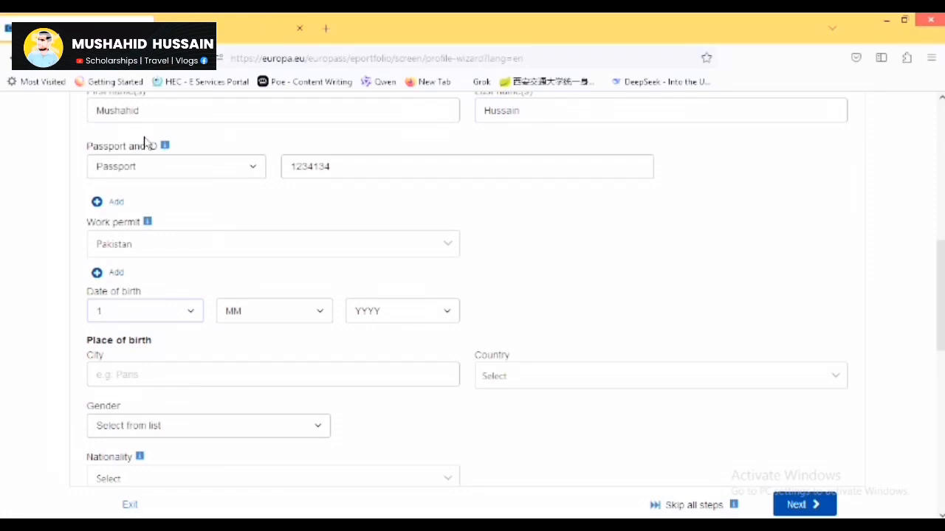
pyautogui.click(236, 313)
pyautogui.click(250, 137)
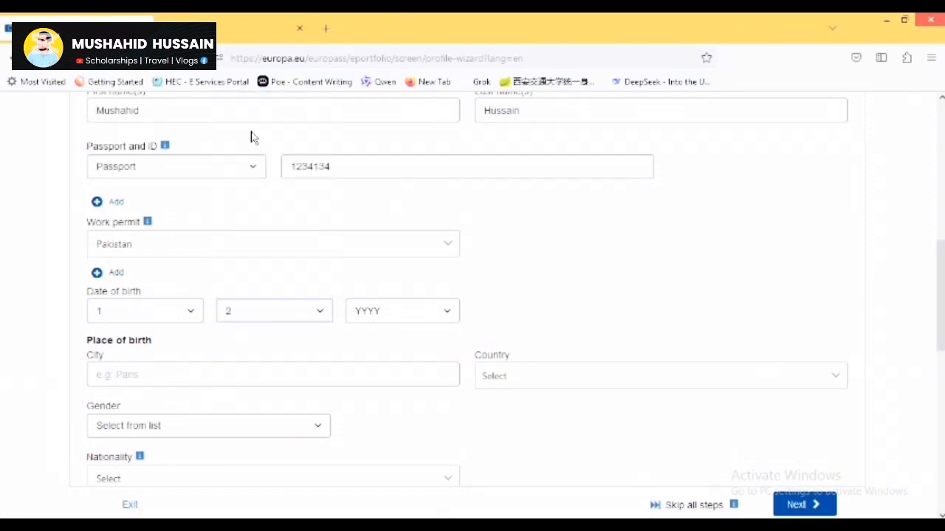
pyautogui.click(377, 310)
pyautogui.moveTo(452, 112); pyautogui.dragTo(455, 146)
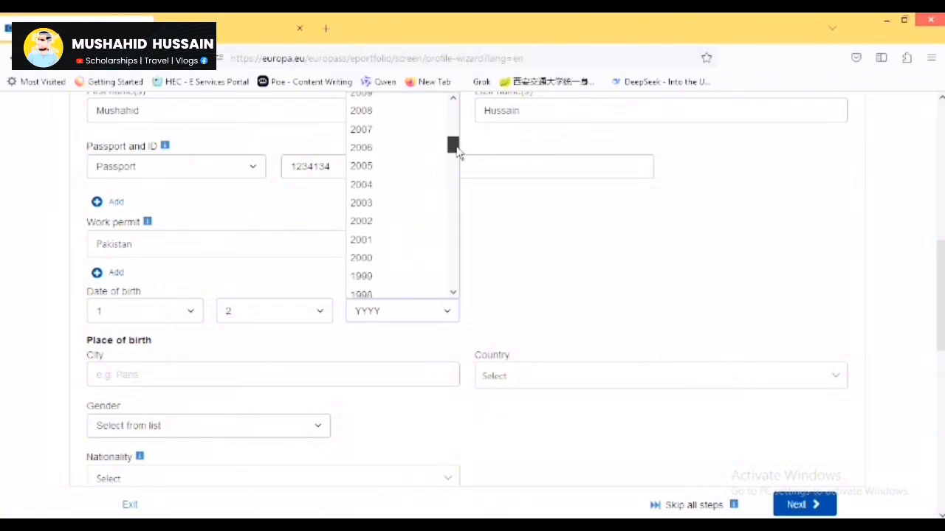
pyautogui.click(377, 258)
# Set the birthplace to Hyderabad, Pakistan and the gender to Male.
pyautogui.click(184, 375)
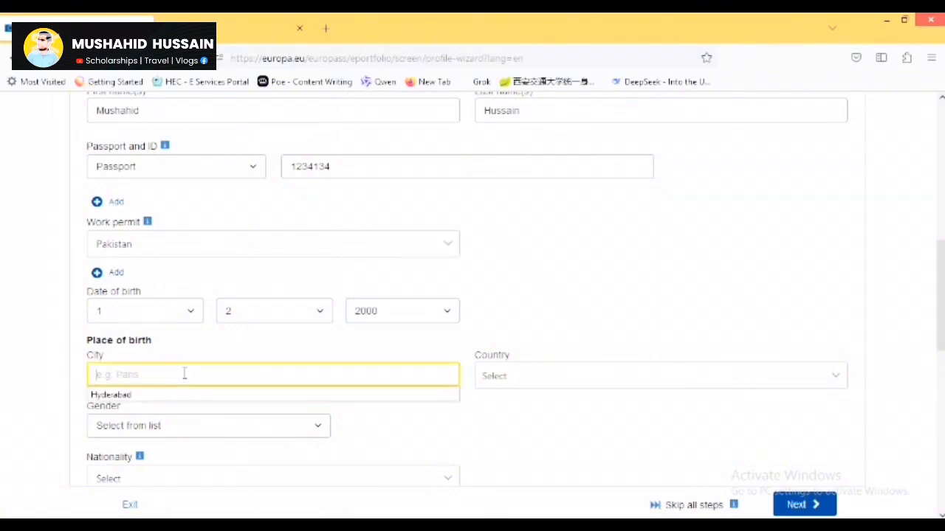
pyautogui.click(186, 395)
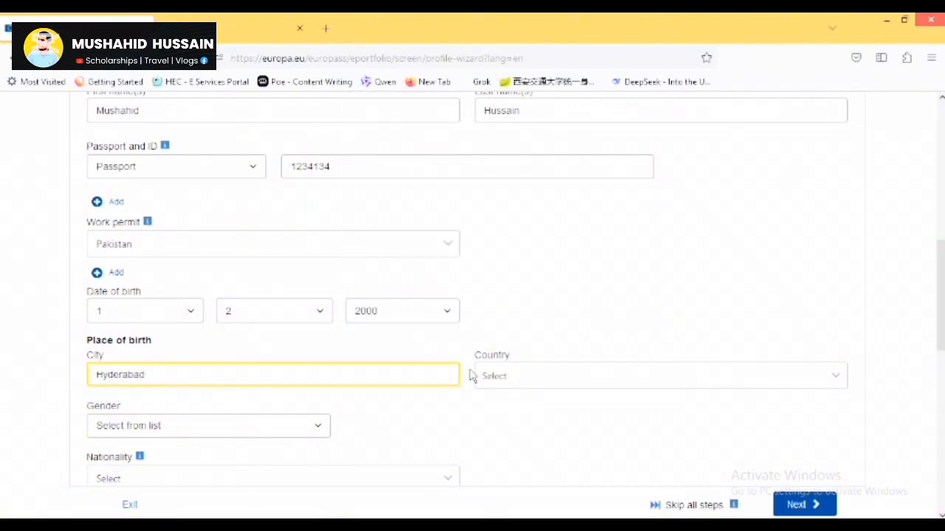
pyautogui.click(516, 395)
pyautogui.write('paki')
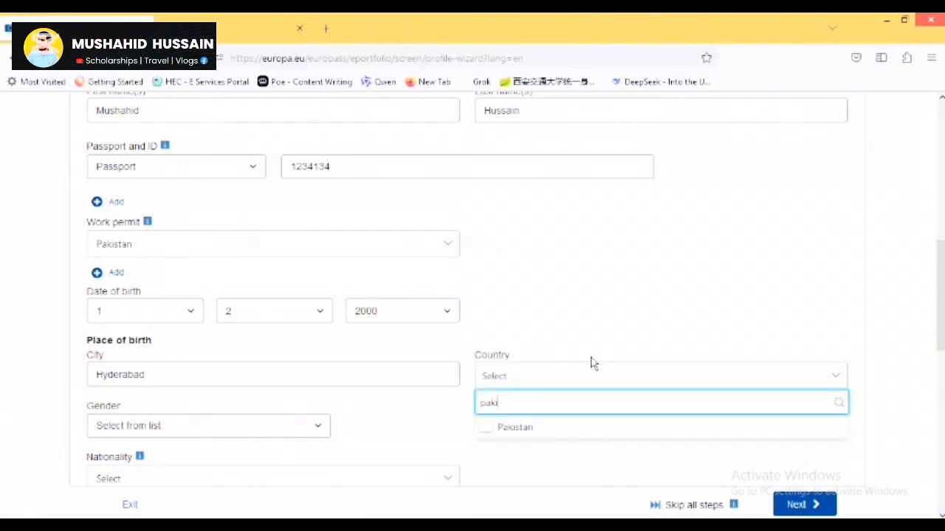
pyautogui.click(530, 433)
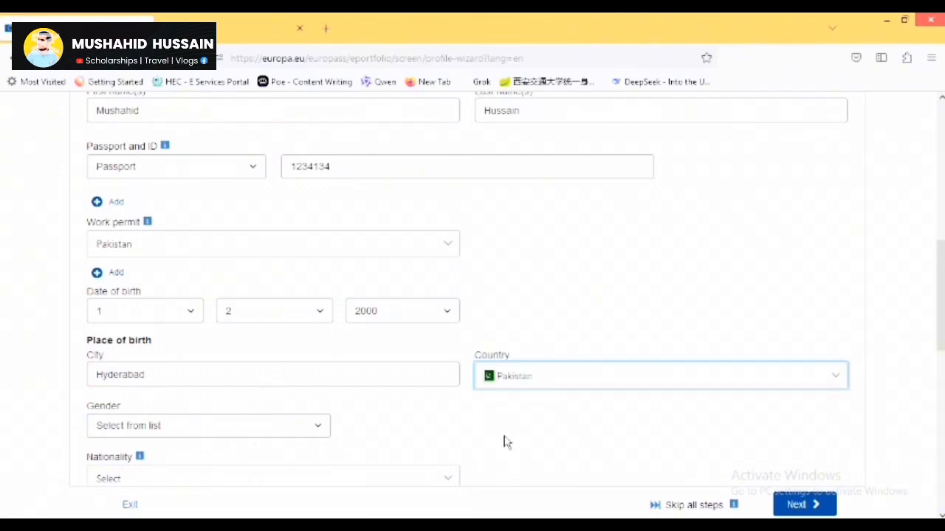
pyautogui.click(214, 426)
pyautogui.click(215, 348)
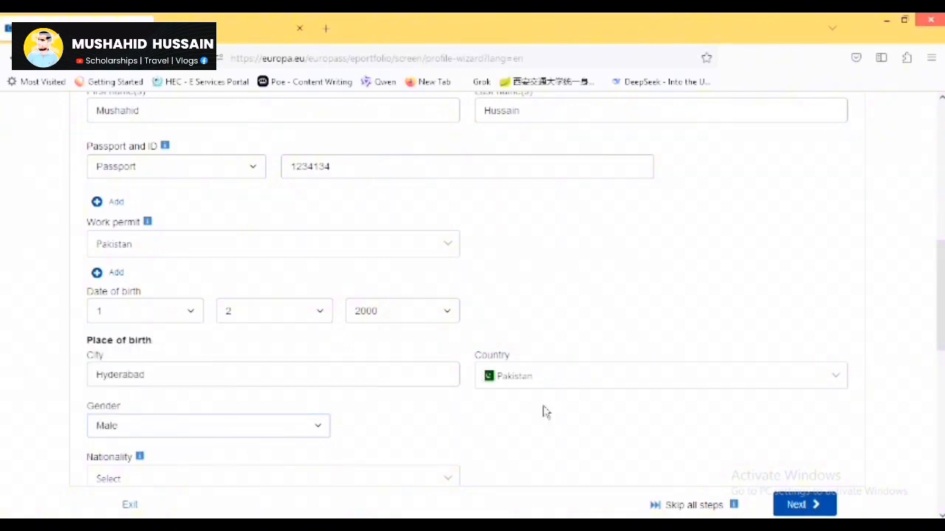
# Keep the gender as Male, set the nationality to Pakistani and fill in the saved e-mail address.
pyautogui.scroll(-3, 435, 440)
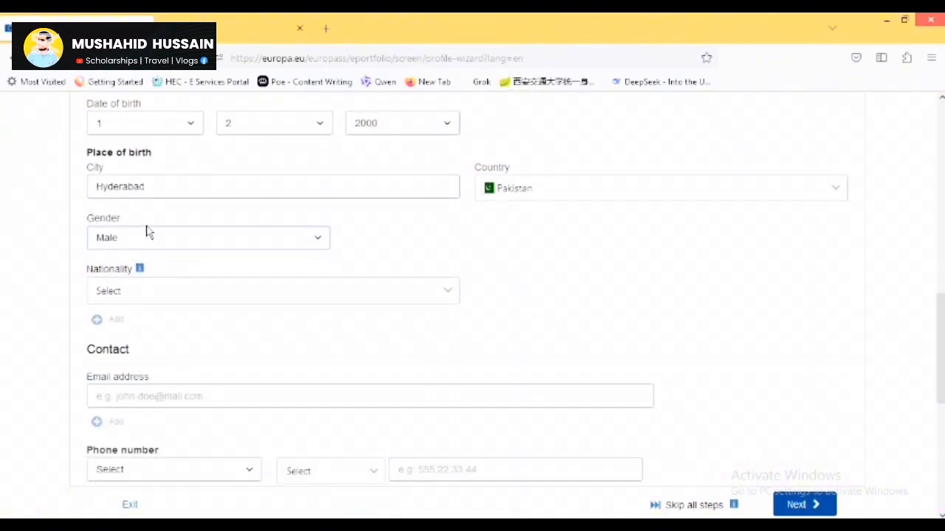
pyautogui.click(148, 235)
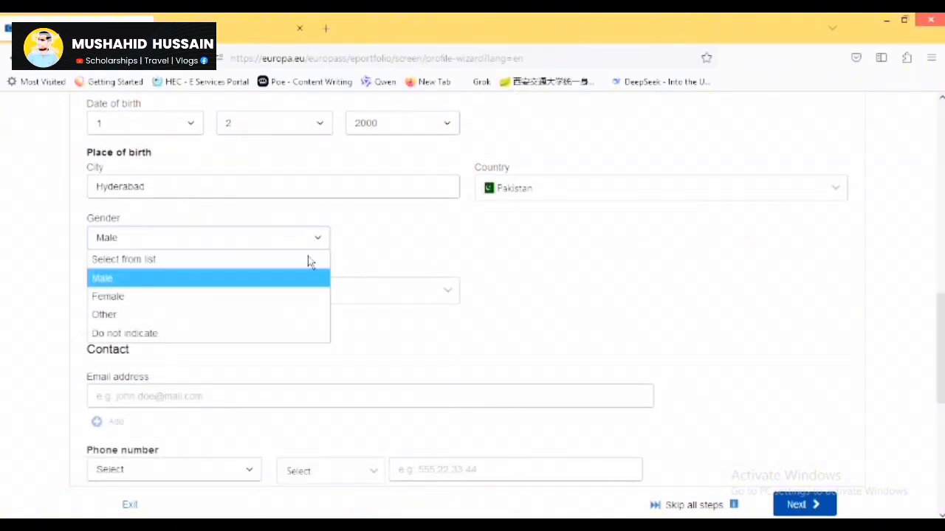
pyautogui.click(439, 262)
pyautogui.click(233, 294)
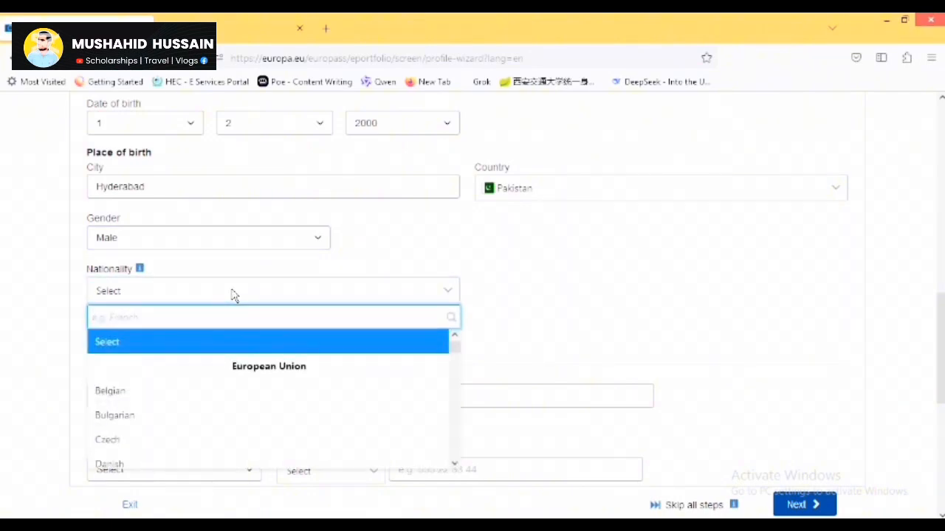
pyautogui.write('pa')
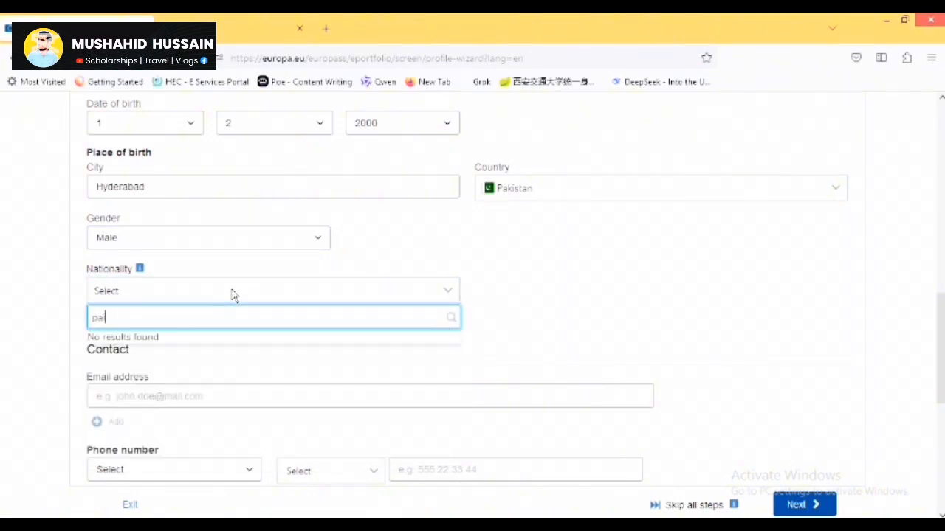
pyautogui.write('k')
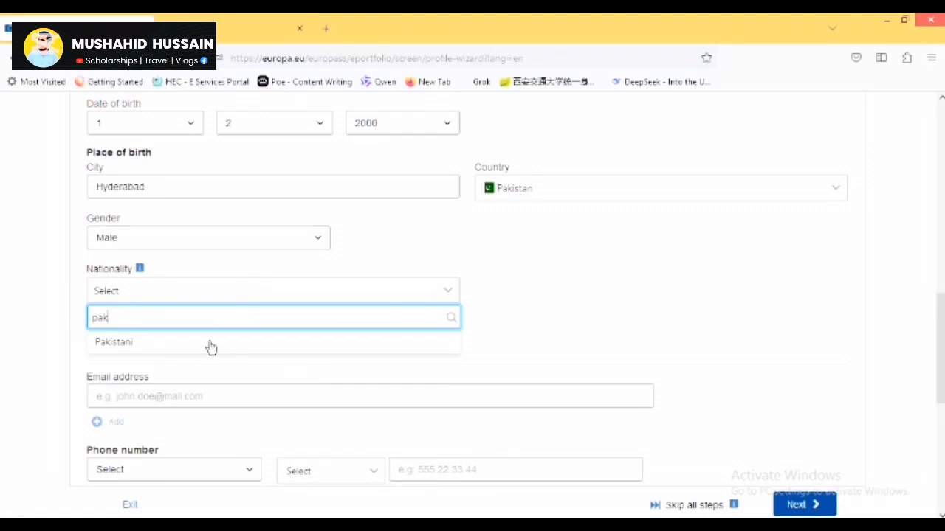
pyautogui.click(204, 347)
pyautogui.click(199, 398)
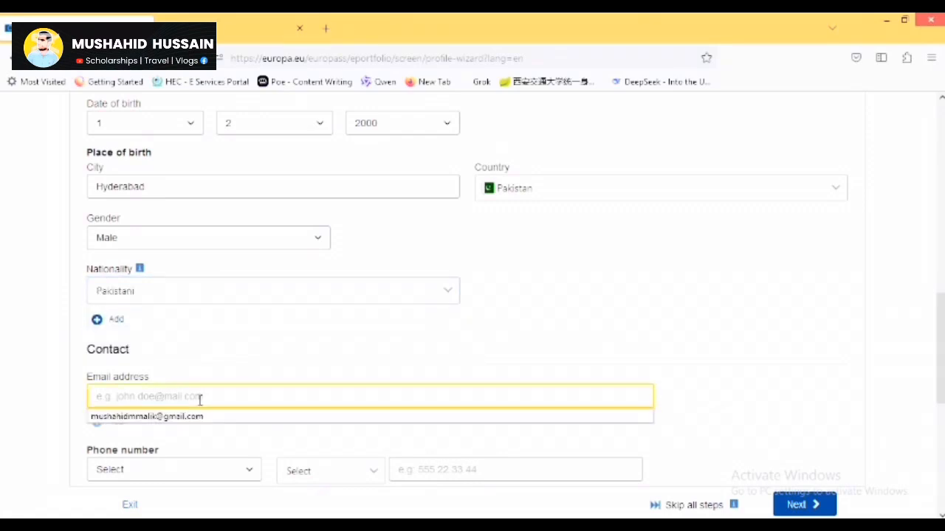
pyautogui.click(200, 417)
pyautogui.moveTo(940, 347); pyautogui.dragTo(940, 389)
# Add a Mobile phone number with the Pakistan +92 country code.
pyautogui.click(169, 330)
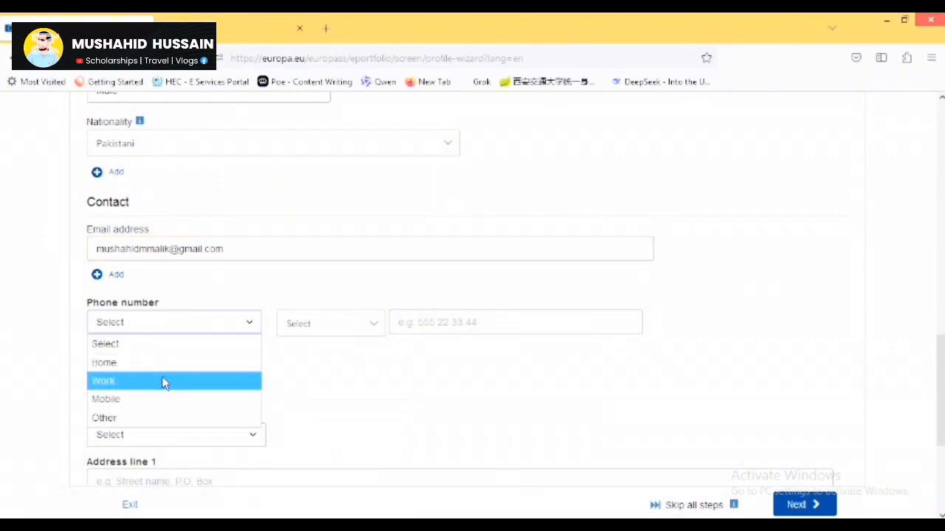
pyautogui.click(344, 334)
pyautogui.click(346, 334)
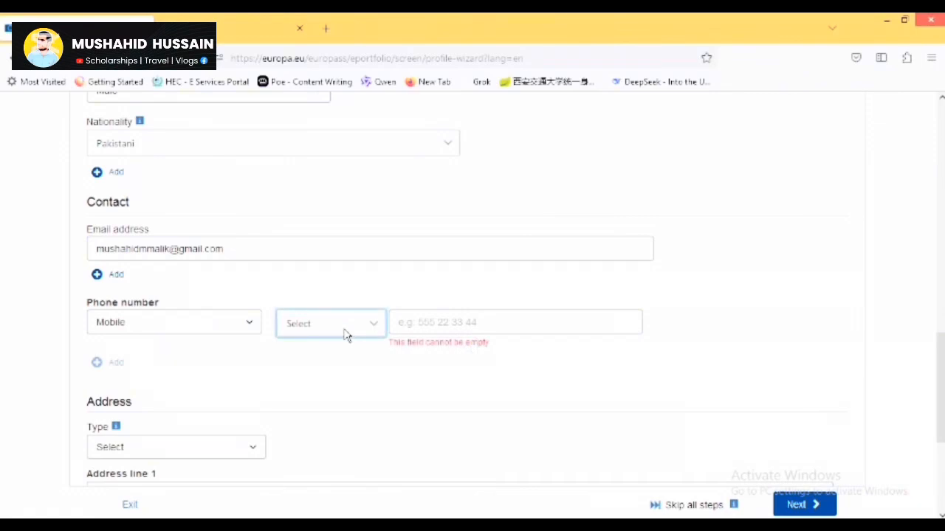
pyautogui.click(345, 334)
pyautogui.write('pak')
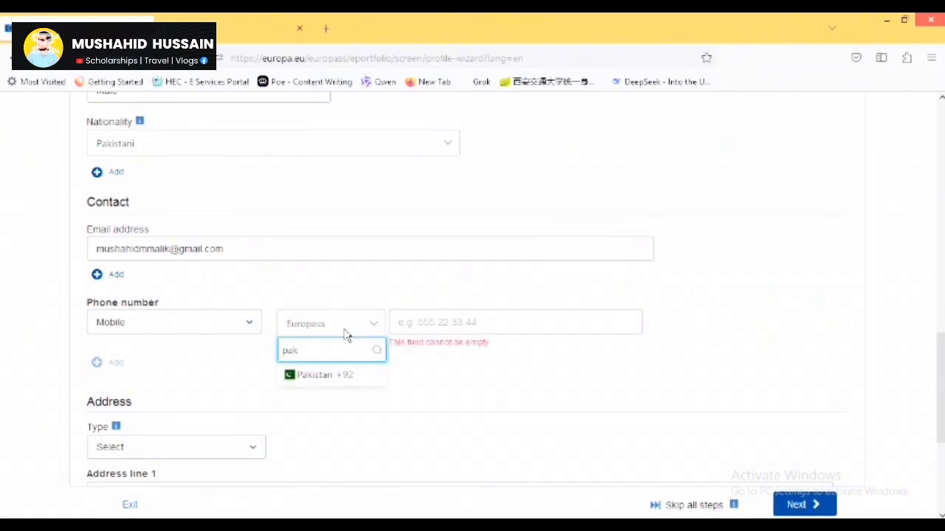
pyautogui.click(346, 377)
pyautogui.click(436, 324)
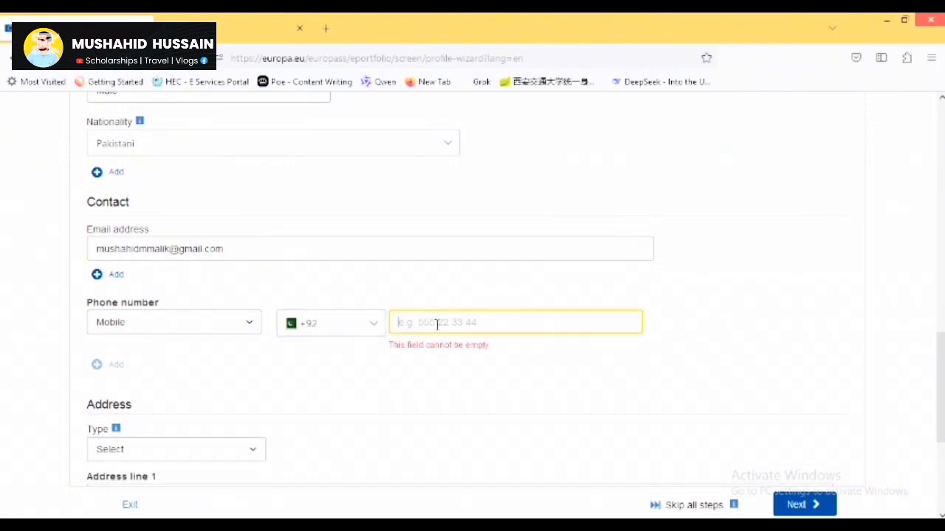
pyautogui.write('31')
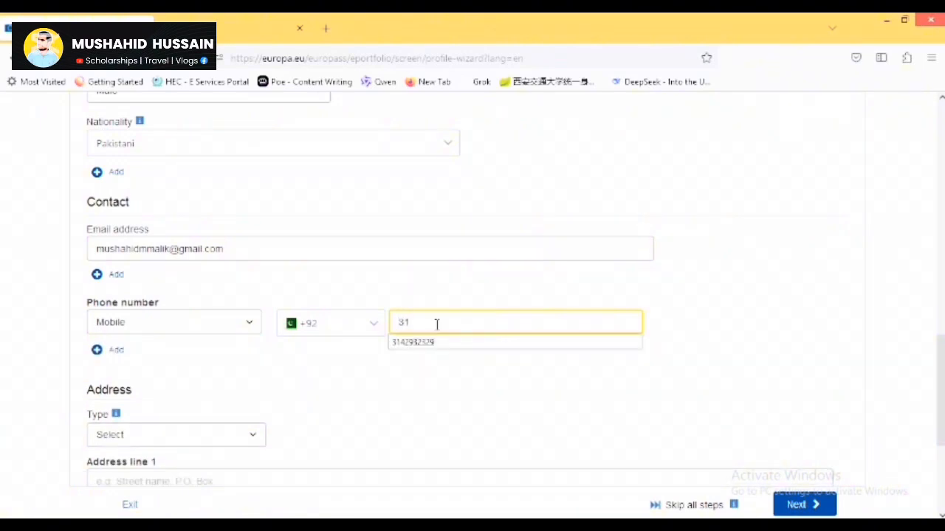
pyautogui.click(438, 342)
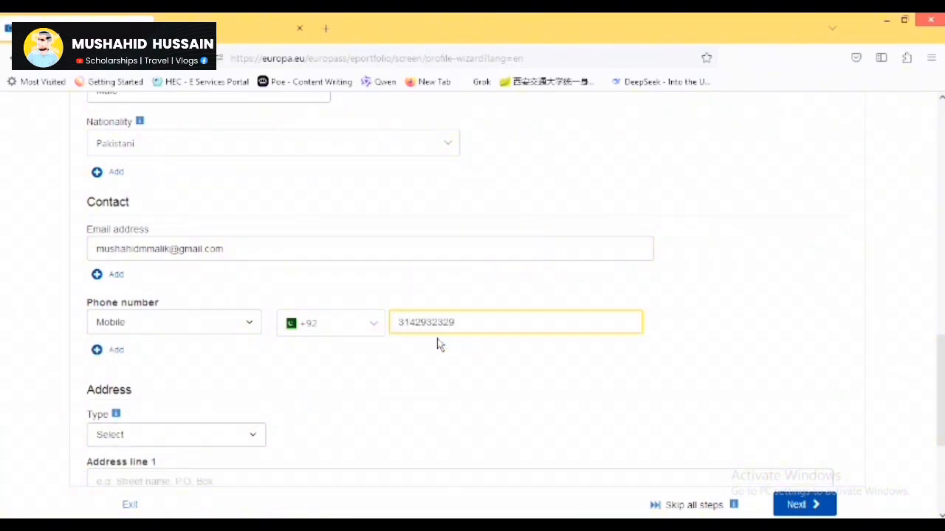
pyautogui.scroll(-2, 776, 392)
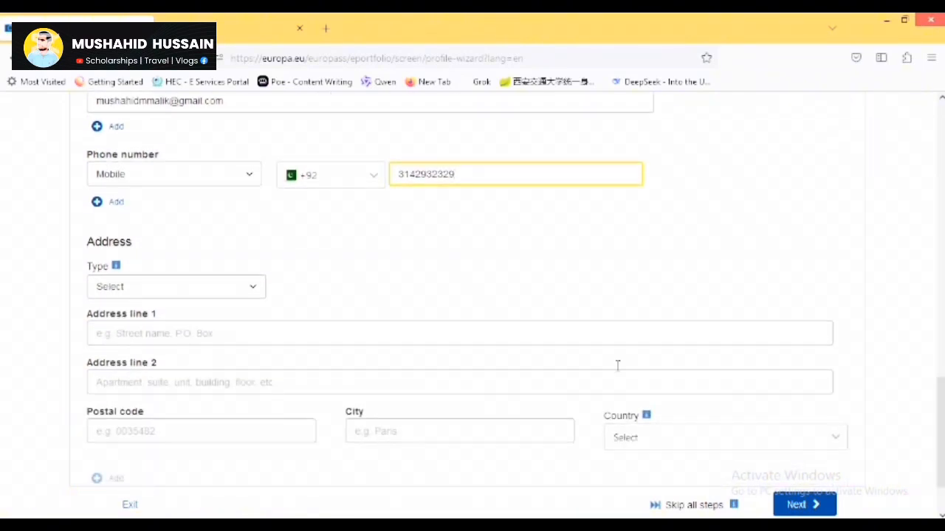
# Set the address type to Work and enter the street address line and postal code.
pyautogui.click(233, 292)
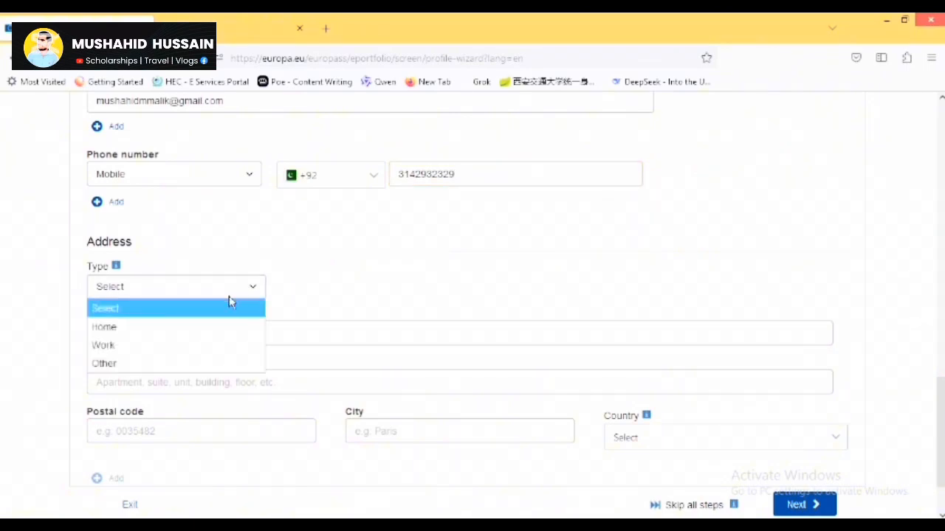
pyautogui.click(197, 344)
pyautogui.click(231, 334)
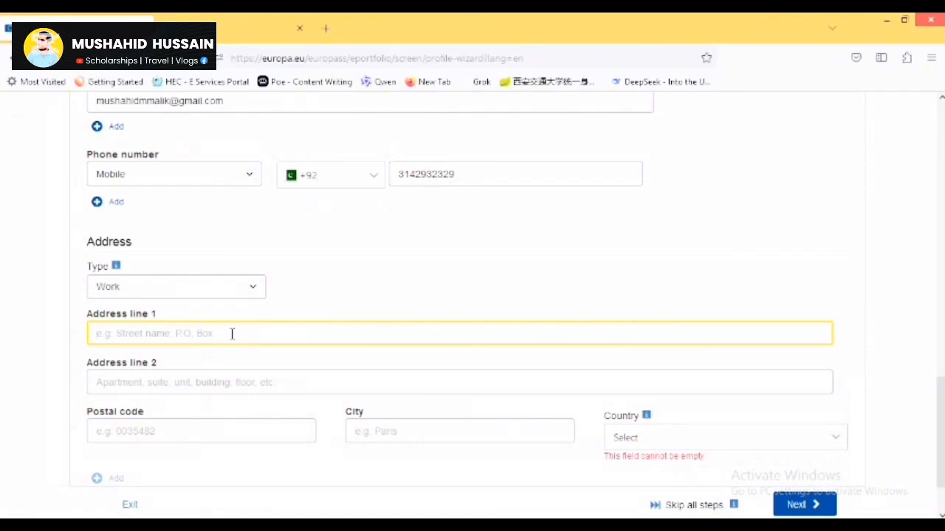
pyautogui.press('Tab')
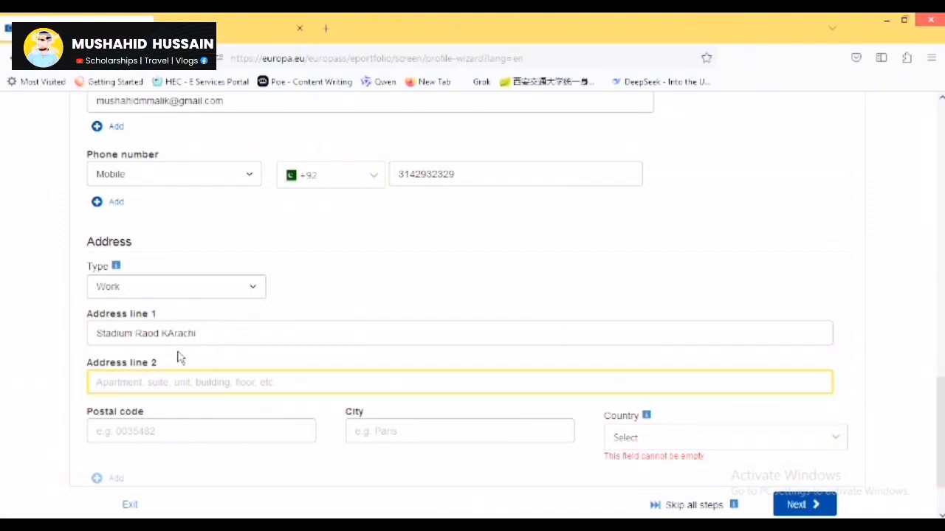
pyautogui.click(228, 420)
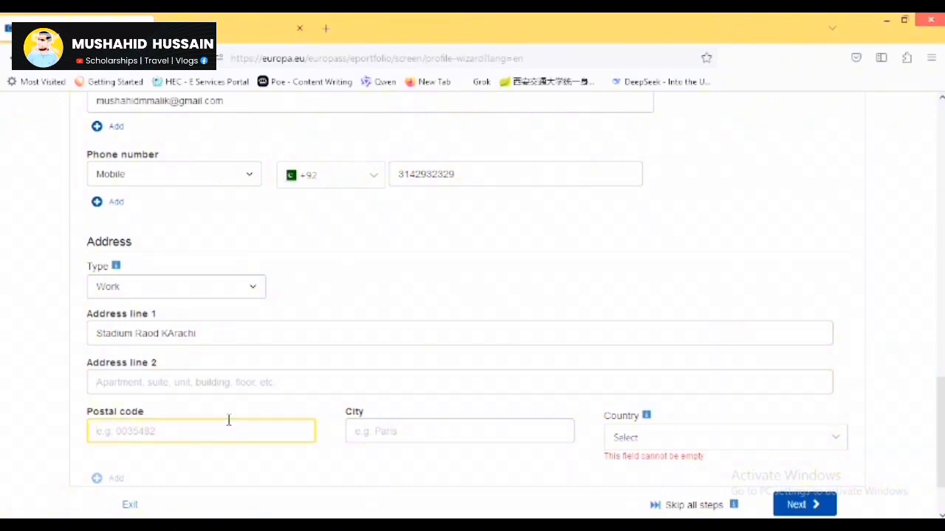
pyautogui.write('6511')
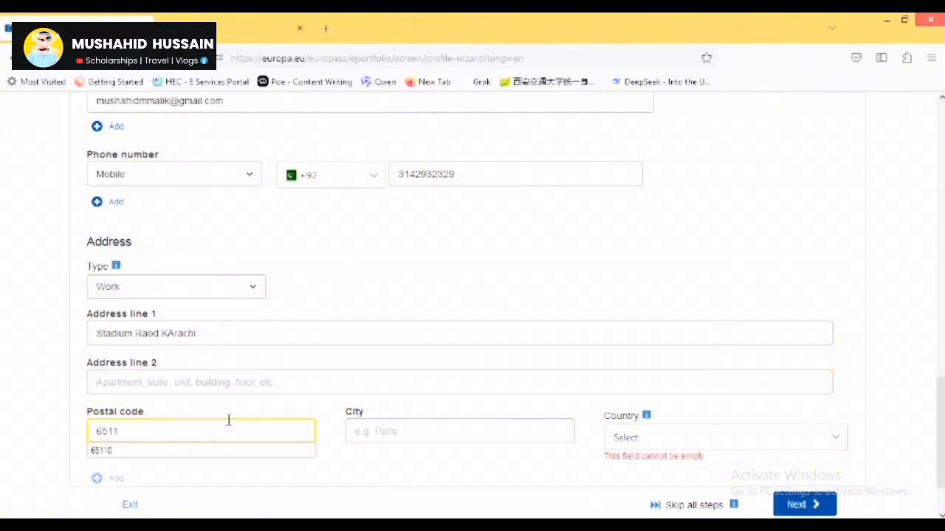
pyautogui.click(232, 458)
# Enter Karachi as the city, choose Pakistan as the country, and continue to work experience.
pyautogui.click(409, 433)
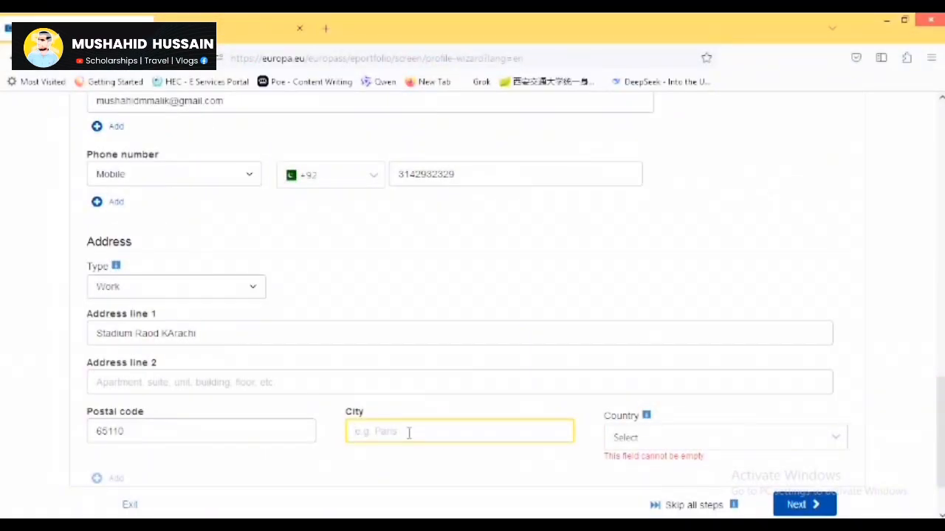
pyautogui.write('KArach')
pyautogui.press('BackSpace')
pyautogui.press('BackSpace')
pyautogui.press('BackSpace')
pyautogui.press('BackSpace')
pyautogui.press('BackSpace')
pyautogui.press('BackSpace')
pyautogui.click(670, 445)
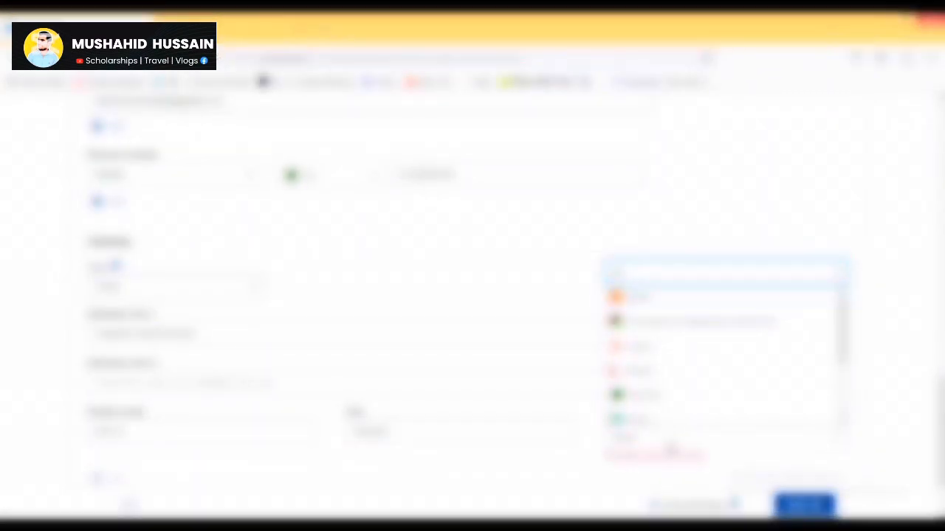
pyautogui.write('pa')
pyautogui.press('Down')
pyautogui.press('Down')
pyautogui.press('Down')
pyautogui.press('Return')
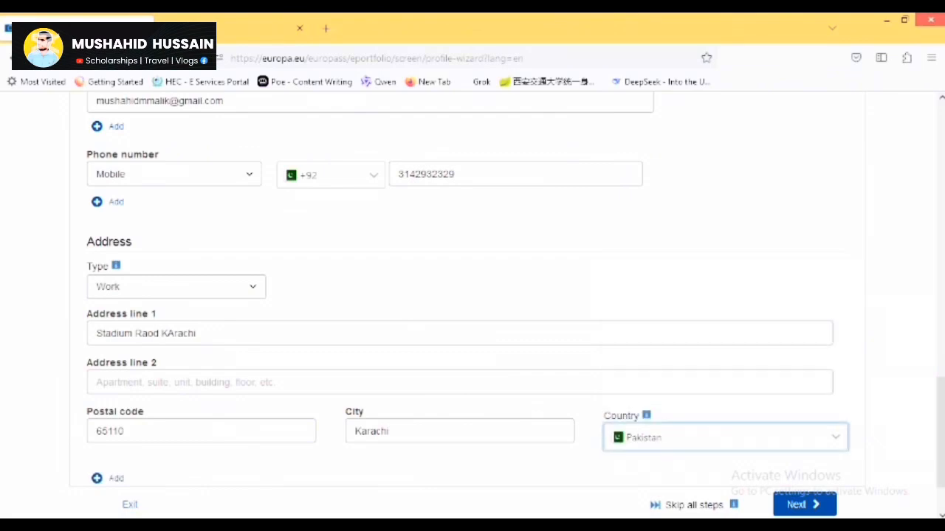
pyautogui.scroll(-2, 878, 466)
pyautogui.click(816, 508)
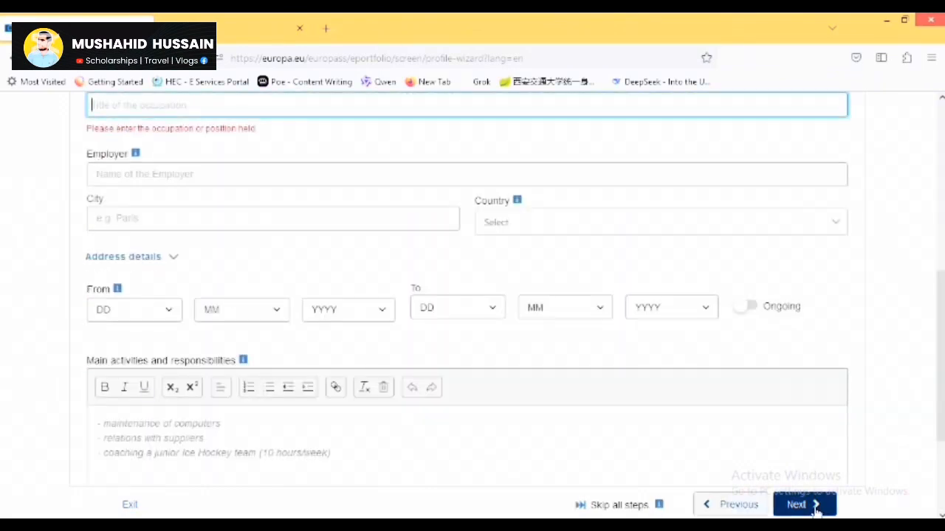
# Set the work experience occupation to Medical laboratory manager.
pyautogui.moveTo(941, 377); pyautogui.dragTo(941, 279)
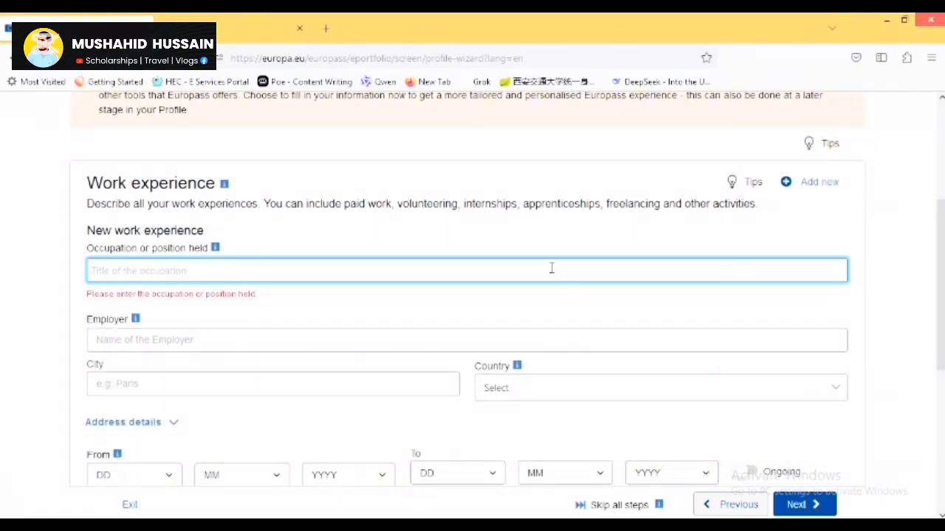
pyautogui.write('Medical')
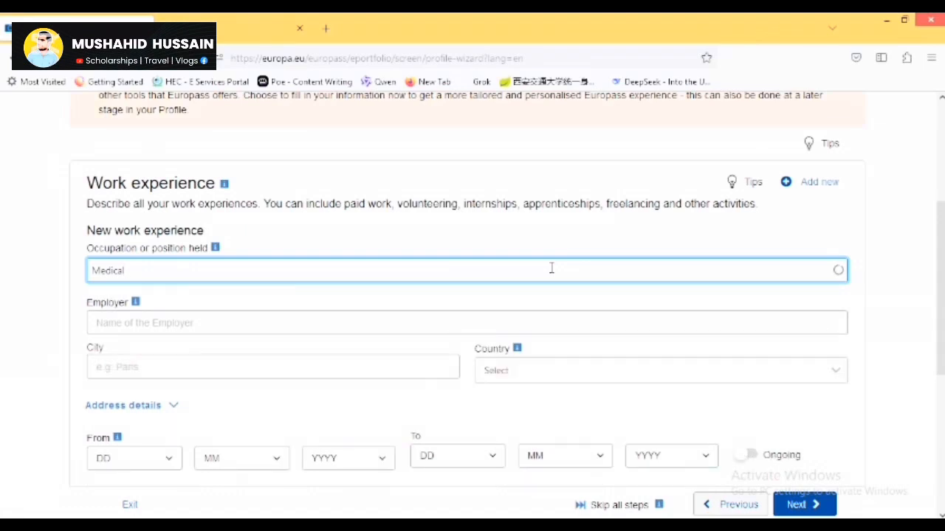
pyautogui.write(' Techno')
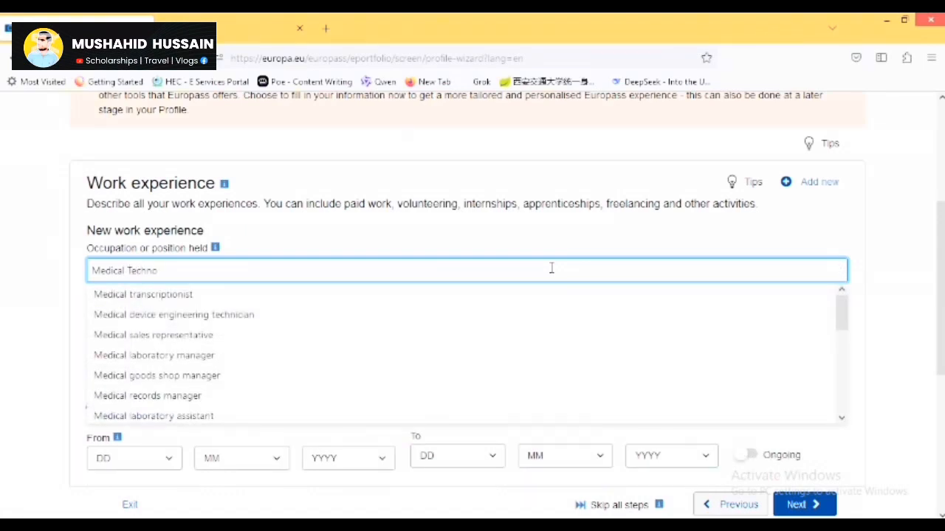
pyautogui.press('Down')
pyautogui.press('Down')
pyautogui.press('Down')
pyautogui.click(196, 360)
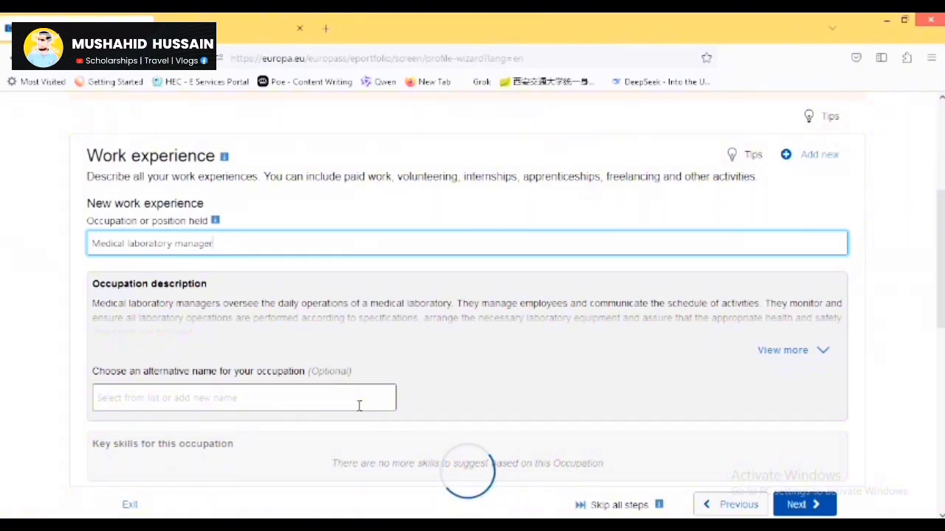
# Add Medical laboratory supervisor as the alternative occupation name.
pyautogui.click(359, 405)
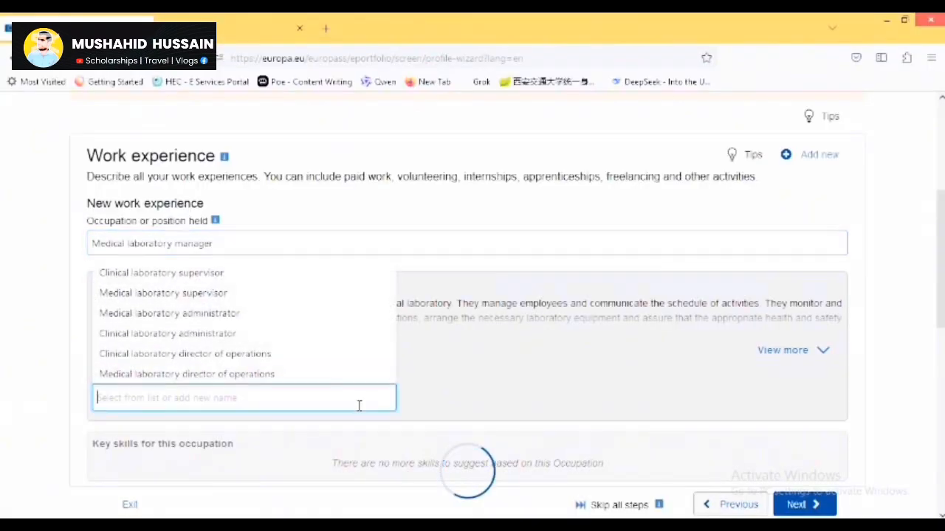
pyautogui.write('MEdi')
pyautogui.press('BackSpace')
pyautogui.press('BackSpace')
pyautogui.press('BackSpace')
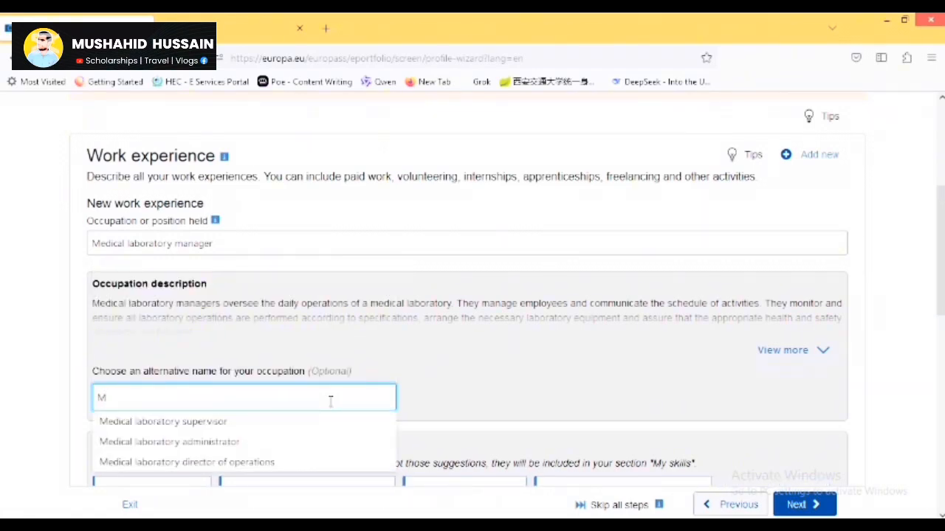
pyautogui.press('Down')
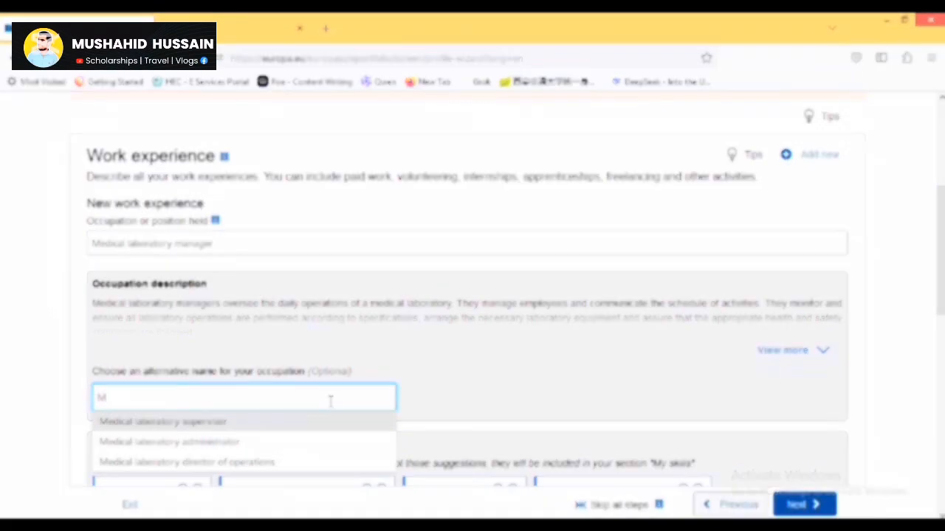
pyautogui.press('Return')
pyautogui.scroll(-5, 208, 294)
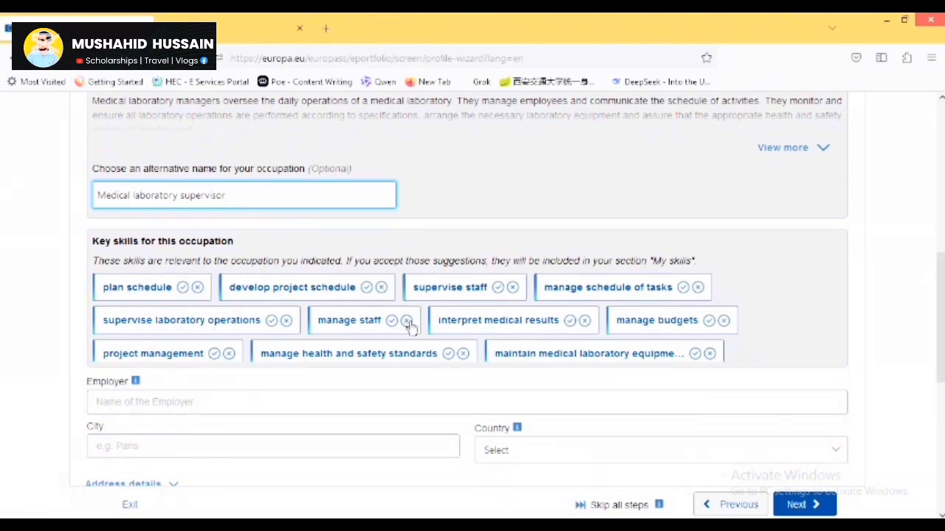
# Dismiss the 'develop project schedule' key skill suggestion.
pyautogui.click(380, 287)
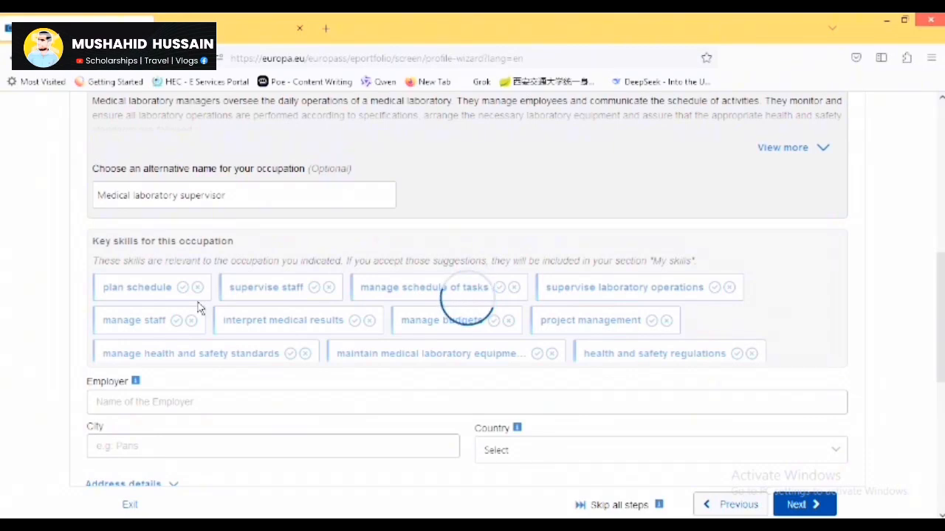
pyautogui.scroll(-2, 940, 332)
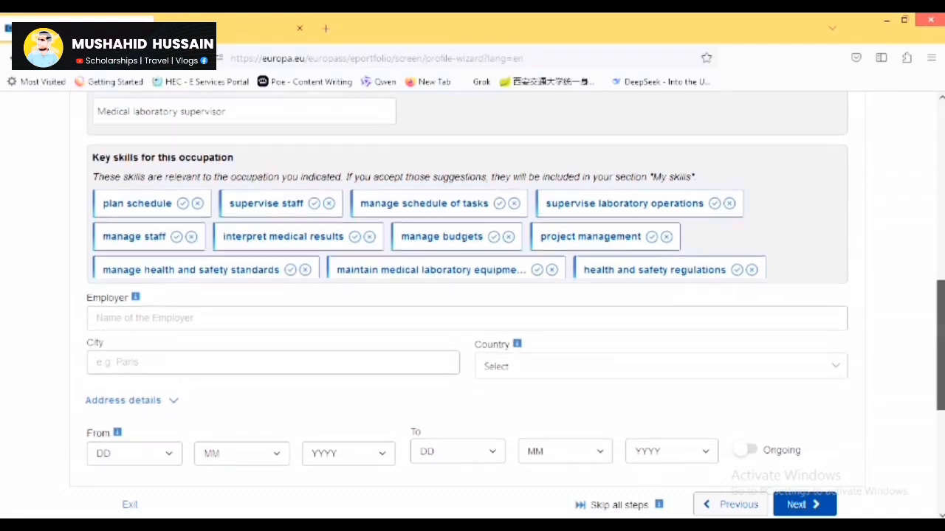
pyautogui.scroll(1, 807, 295)
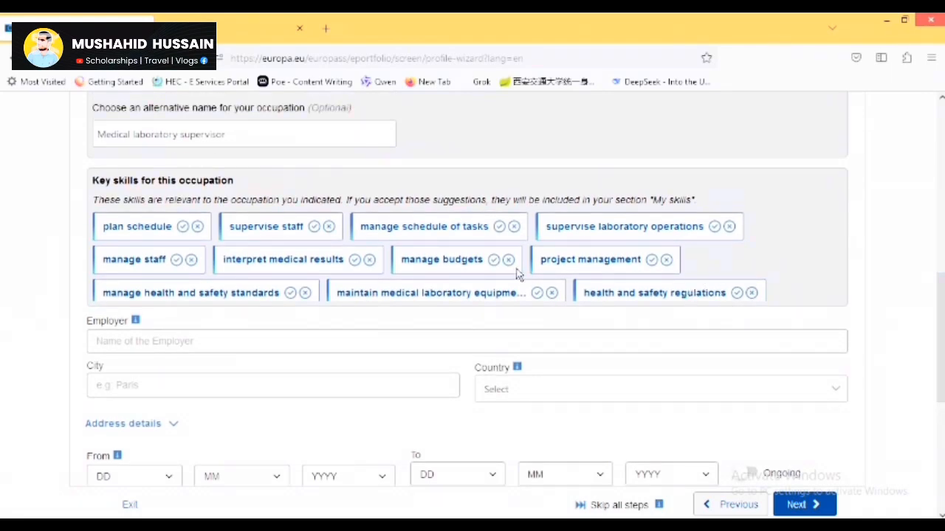
# Enter 'Agha Khan Road' as the employer and accept plan schedule as a key skill.
pyautogui.click(236, 340)
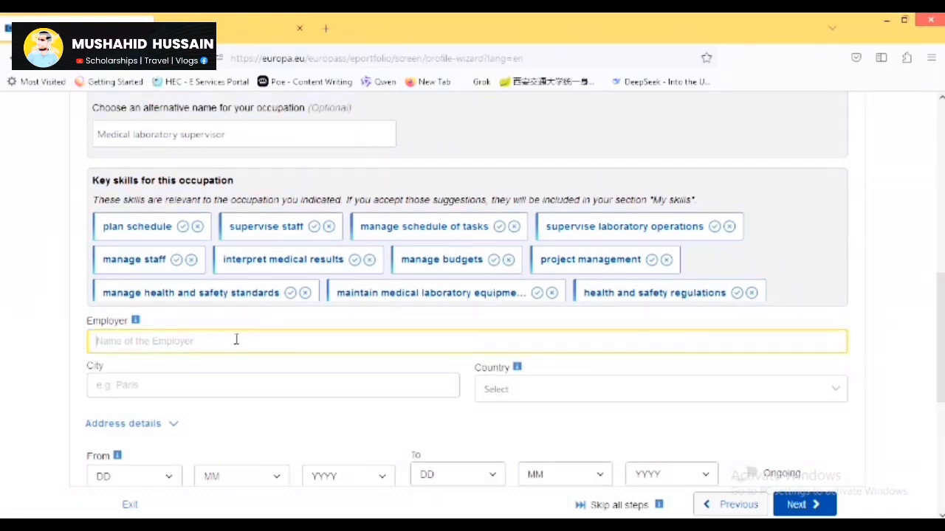
pyautogui.write('Agha Khan Road')
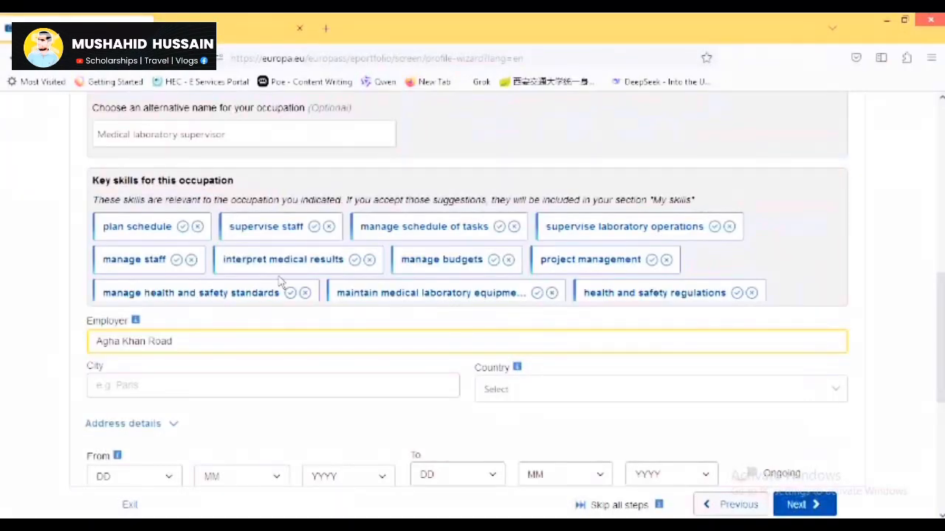
pyautogui.click(182, 228)
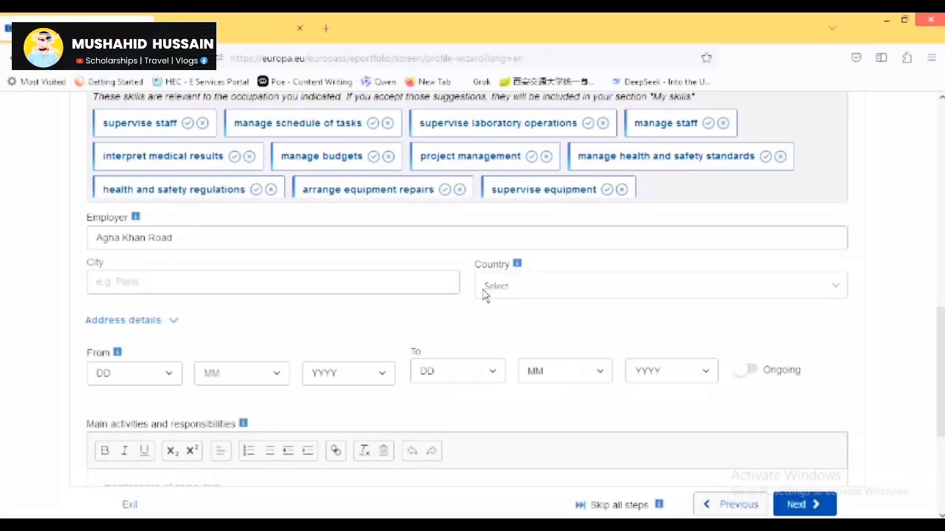
pyautogui.click(272, 284)
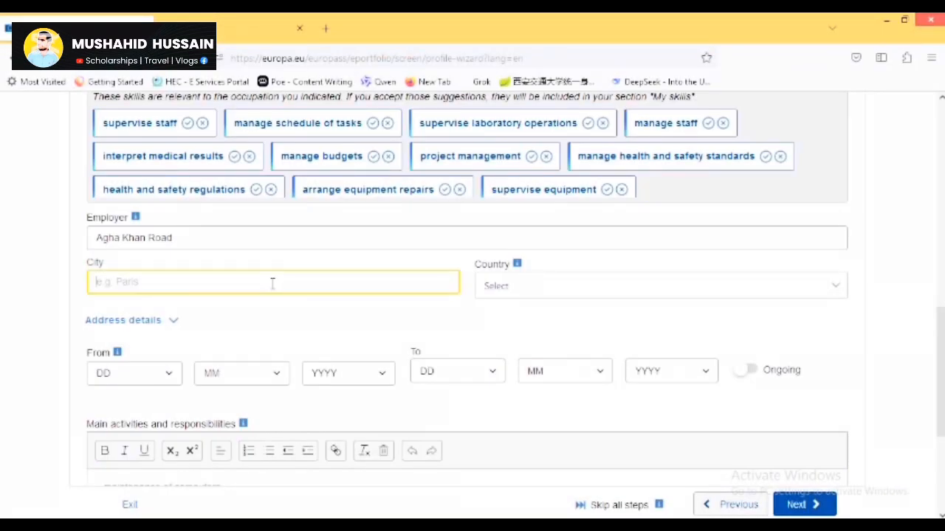
# Set the job location to Karachi, Pakistan and fill in the address details.
pyautogui.write('KArach')
pyautogui.press('BackSpace')
pyautogui.press('BackSpace')
pyautogui.press('BackSpace')
pyautogui.press('BackSpace')
pyautogui.press('Tab')
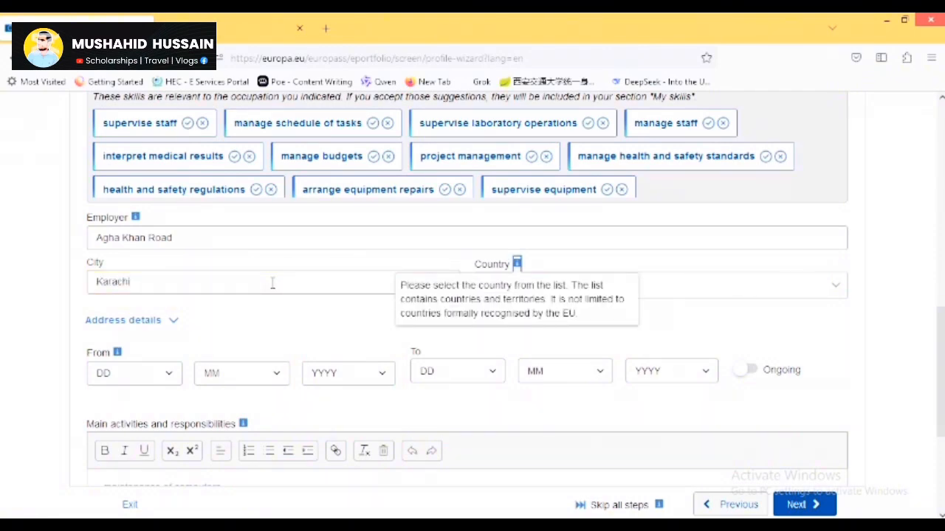
pyautogui.click(719, 284)
pyautogui.click(719, 285)
pyautogui.click(720, 285)
pyautogui.write('pa')
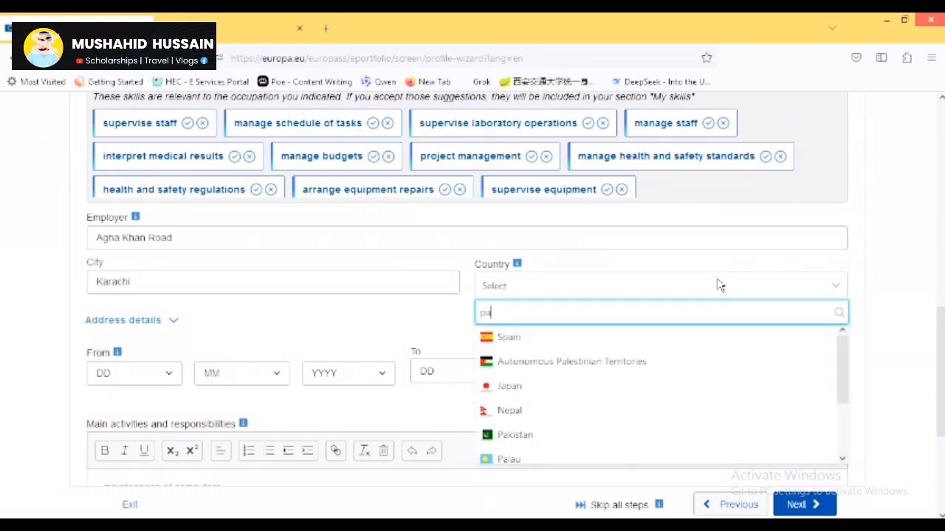
pyautogui.press('Down')
pyautogui.press('Down')
pyautogui.press('Down')
pyautogui.press('Down')
pyautogui.press('Down')
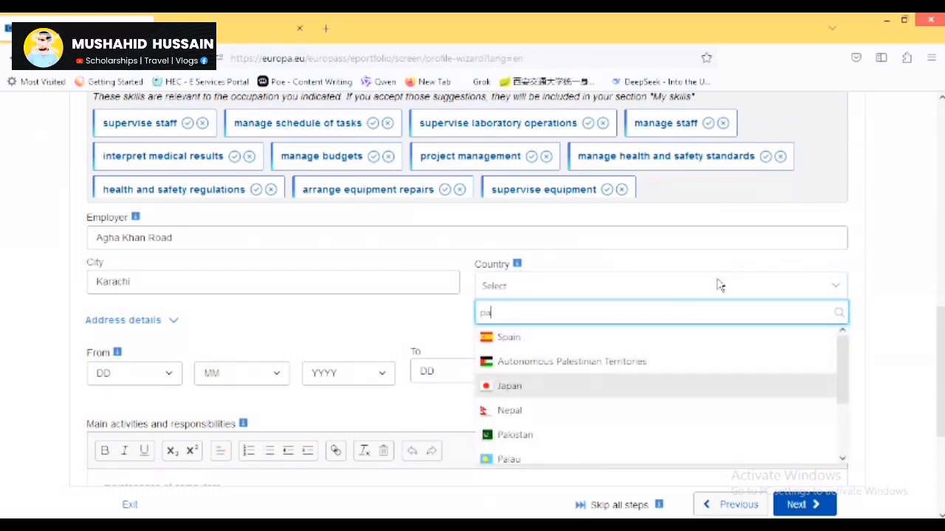
pyautogui.press('Return')
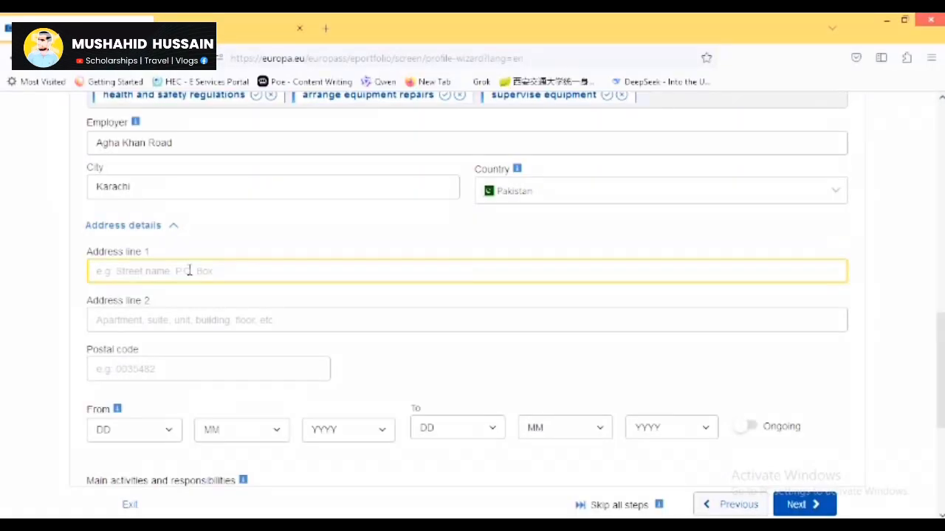
pyautogui.write('Stadium Road Kar')
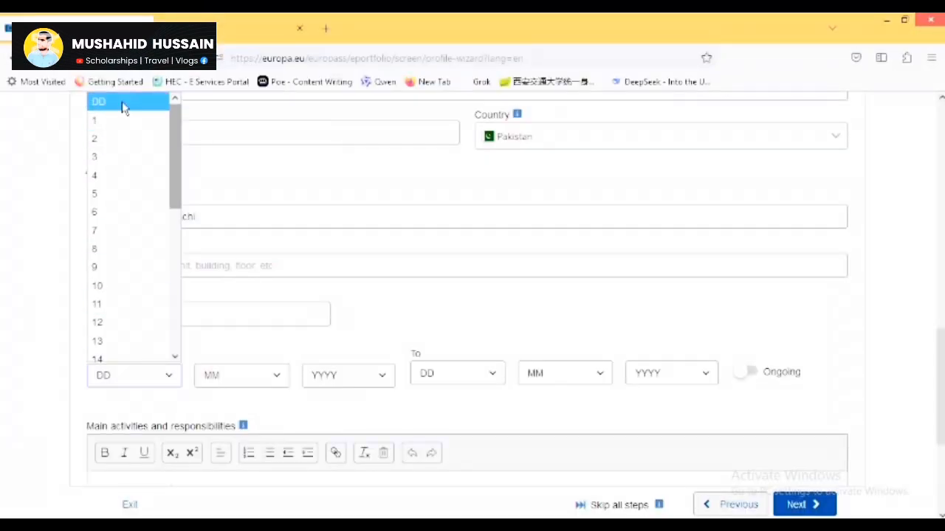
# Set the employment dates from 1/2/2022 to 2/2/2024.
pyautogui.click(123, 120)
pyautogui.click(228, 376)
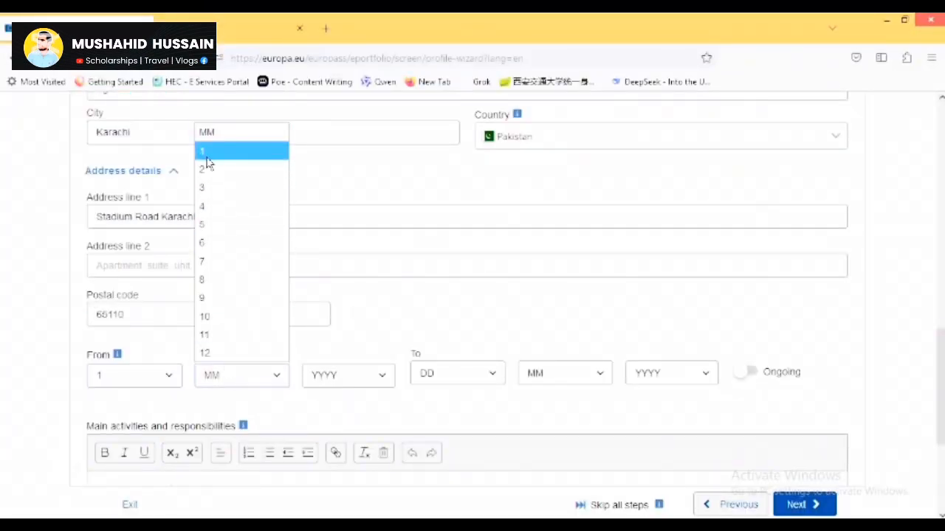
pyautogui.click(207, 169)
pyautogui.click(337, 375)
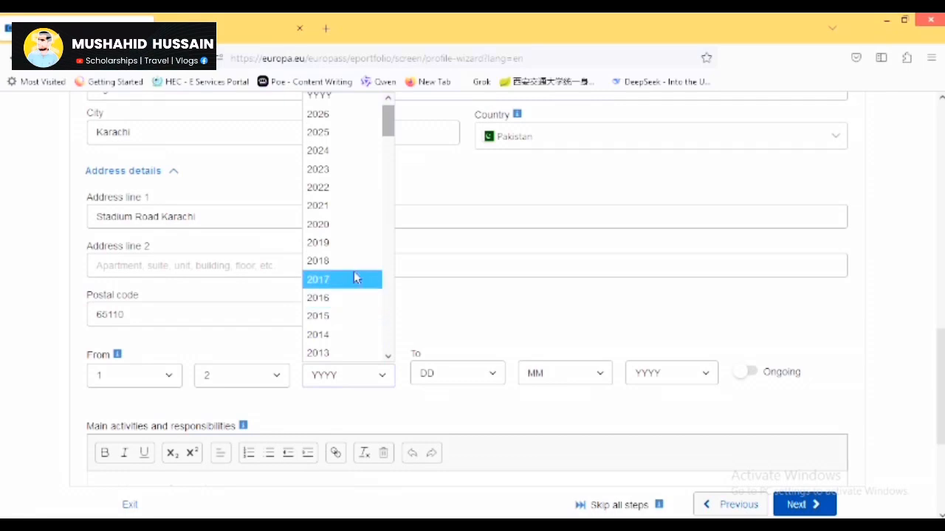
pyautogui.click(338, 188)
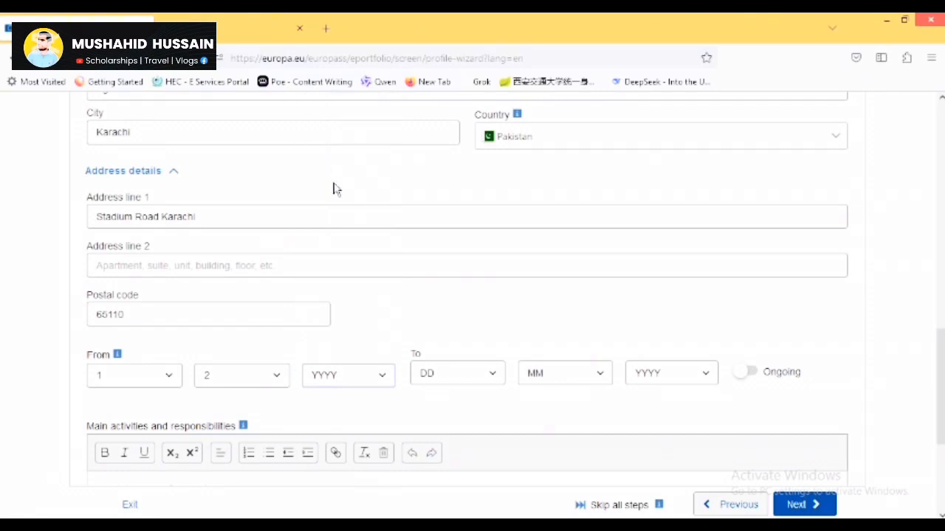
pyautogui.click(432, 381)
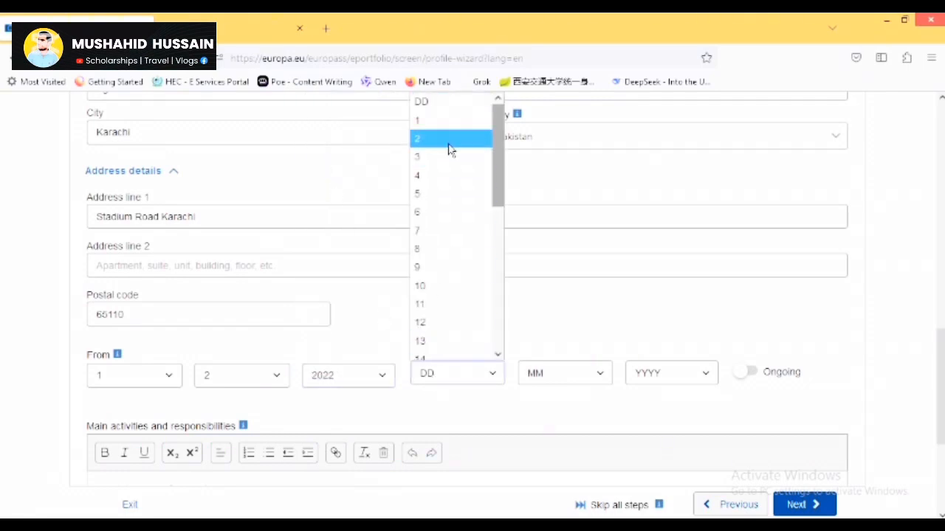
pyautogui.click(449, 148)
pyautogui.click(557, 377)
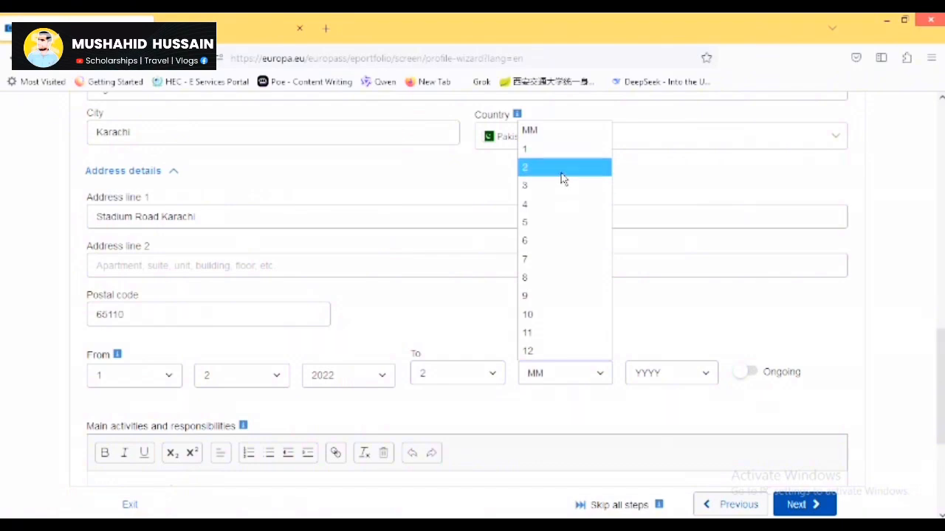
pyautogui.click(562, 170)
pyautogui.click(660, 372)
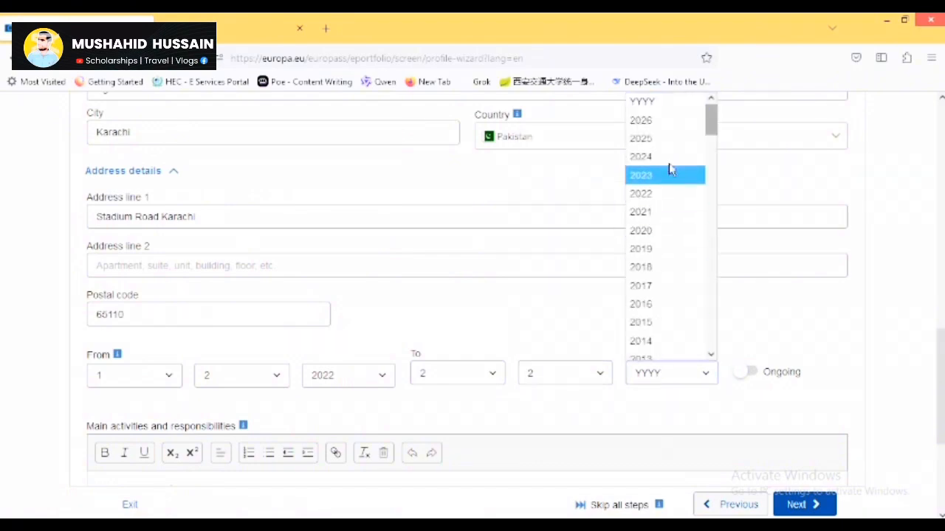
pyautogui.click(671, 165)
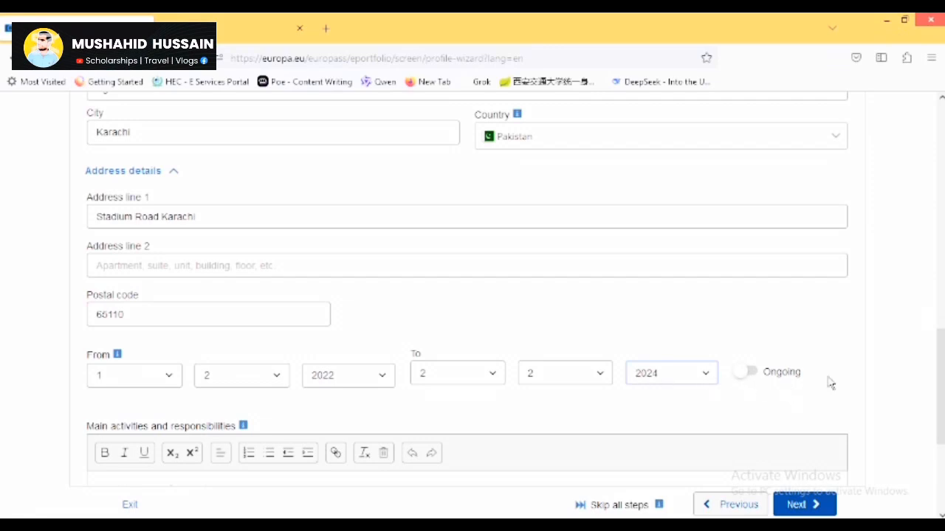
pyautogui.scroll(-3, 781, 381)
pyautogui.moveTo(941, 423); pyautogui.dragTo(940, 425)
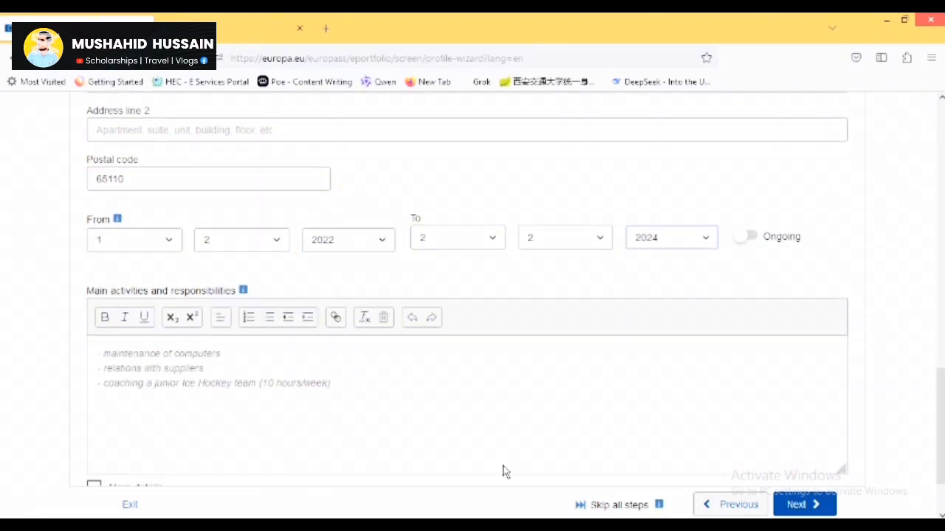
# Write three main activities in bold and enable More details for extra fields.
pyautogui.click(331, 433)
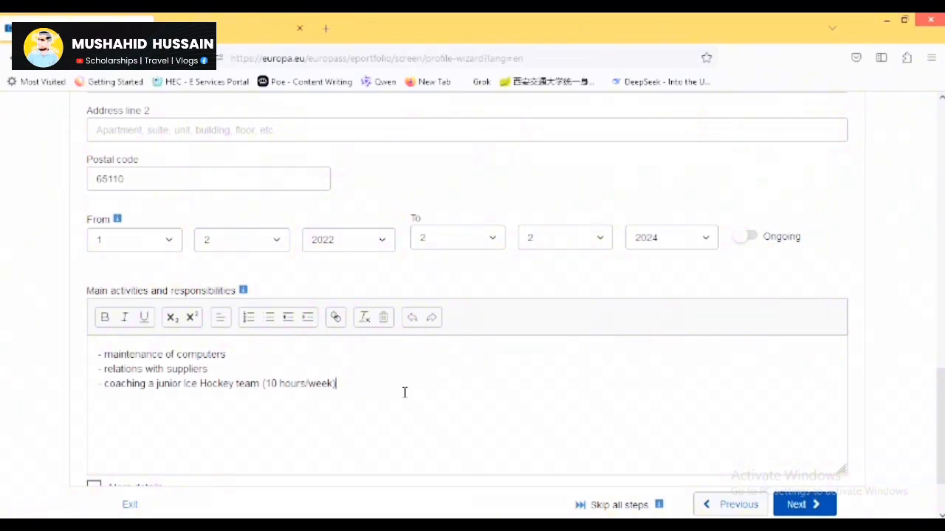
pyautogui.moveTo(383, 394); pyautogui.dragTo(96, 347)
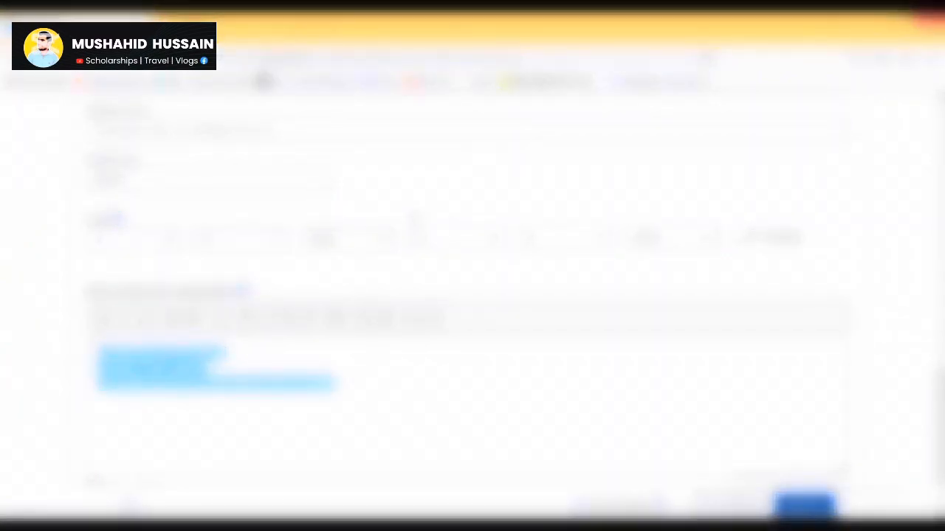
pyautogui.click(108, 317)
pyautogui.click(495, 426)
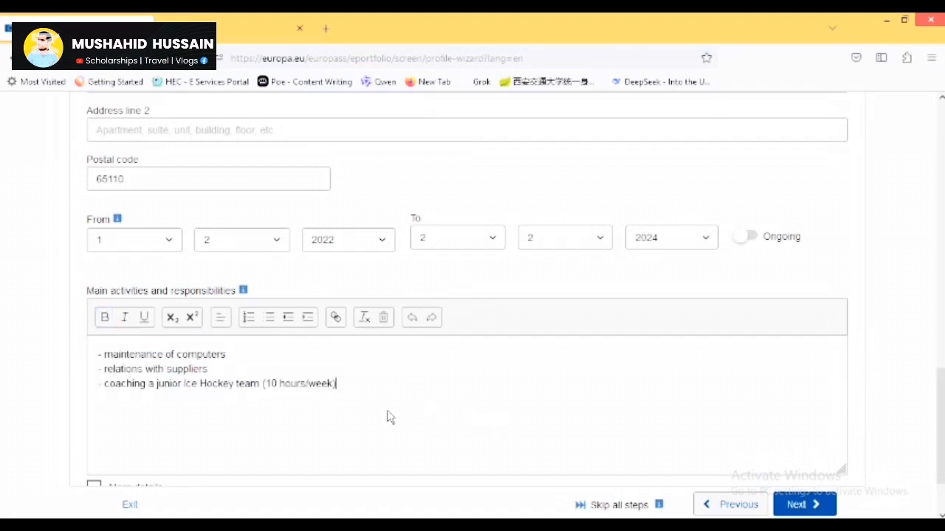
pyautogui.scroll(-2, 932, 452)
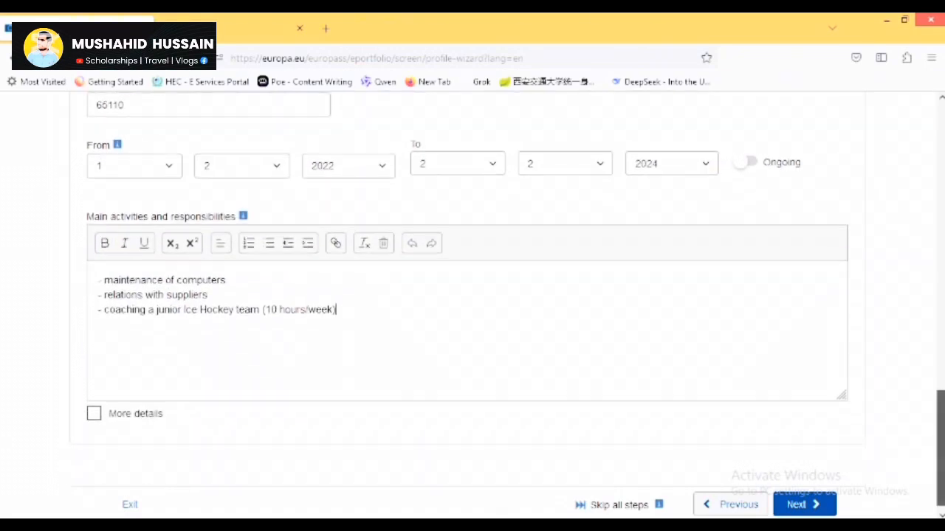
pyautogui.click(97, 412)
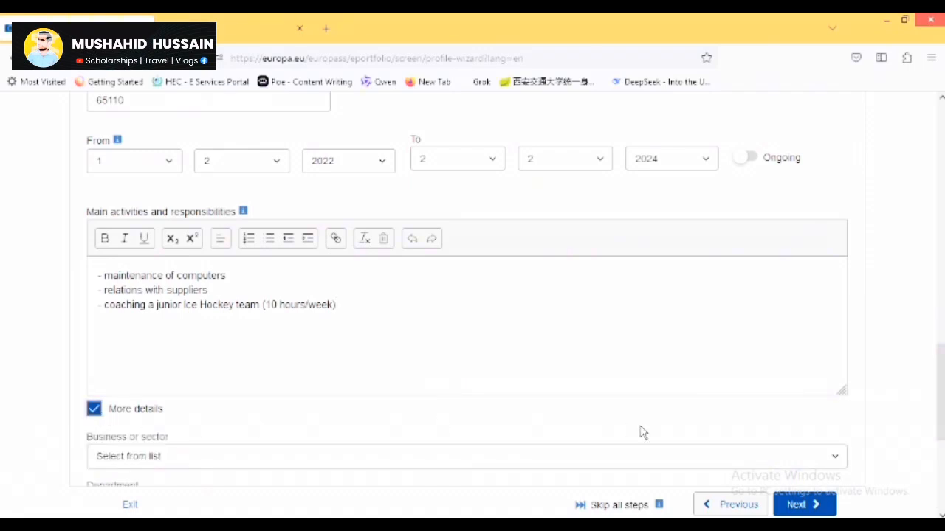
pyautogui.scroll(-3, 939, 413)
pyautogui.scroll(-1, 943, 421)
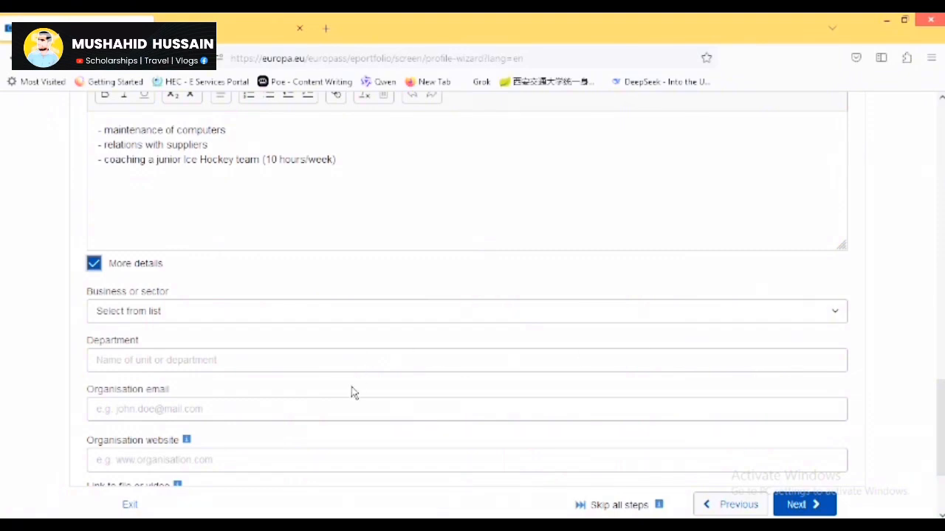
pyautogui.scroll(-1, 939, 428)
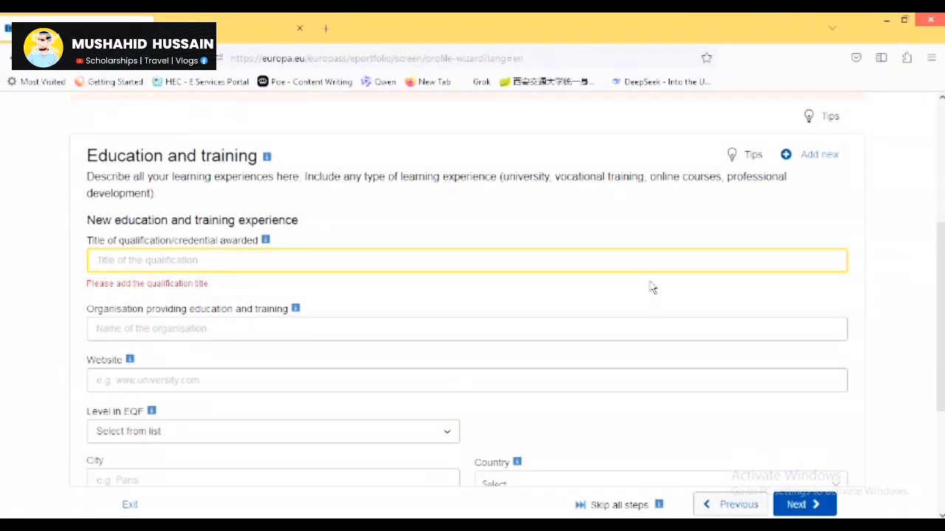
pyautogui.write('BS')
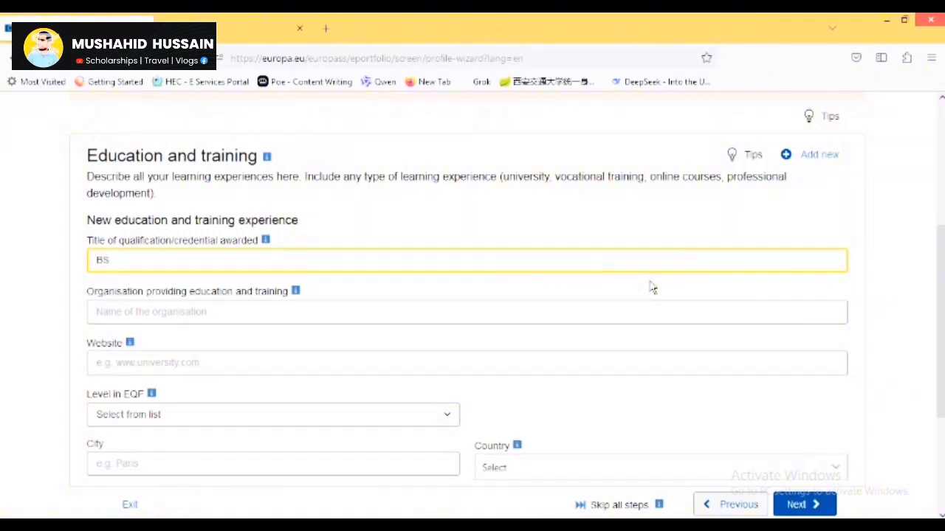
pyautogui.write(' Medic')
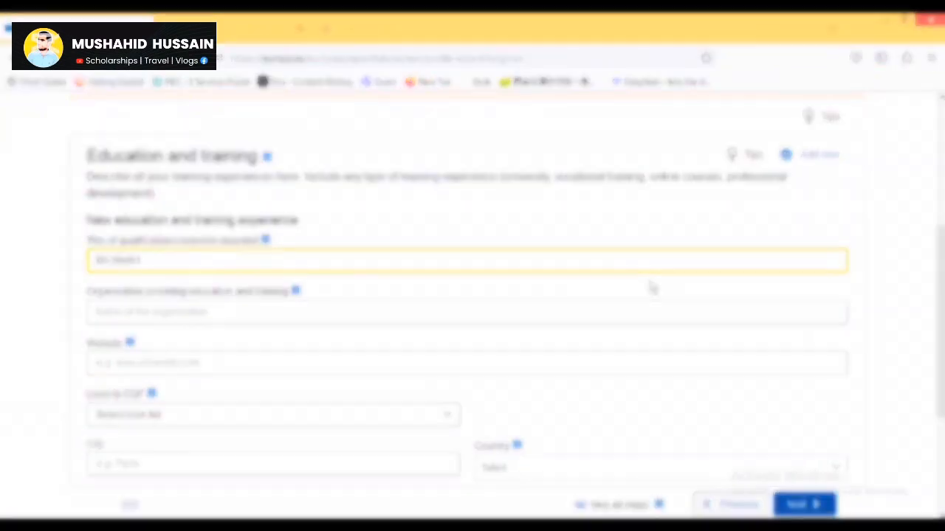
pyautogui.write('al Laboraotry Technology')
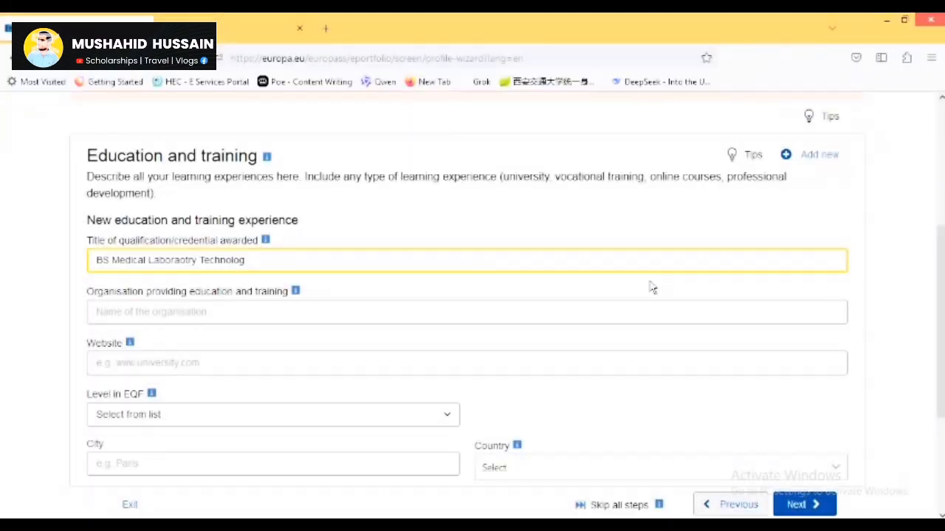
pyautogui.press('Tab')
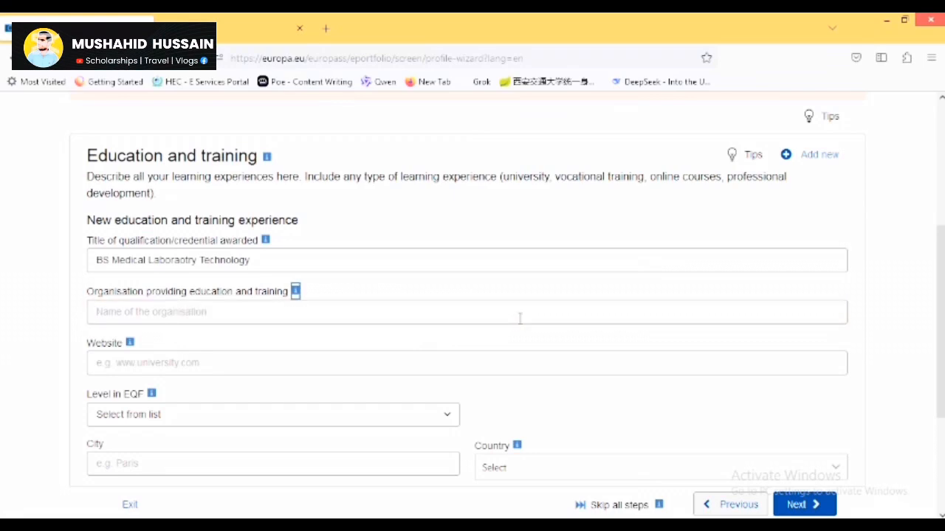
pyautogui.click(187, 308)
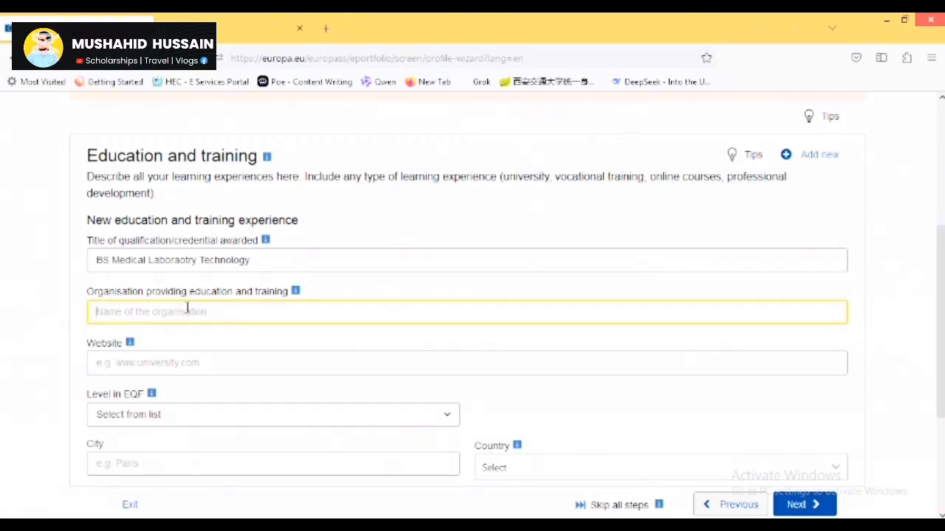
pyautogui.write('University Of Sindh')
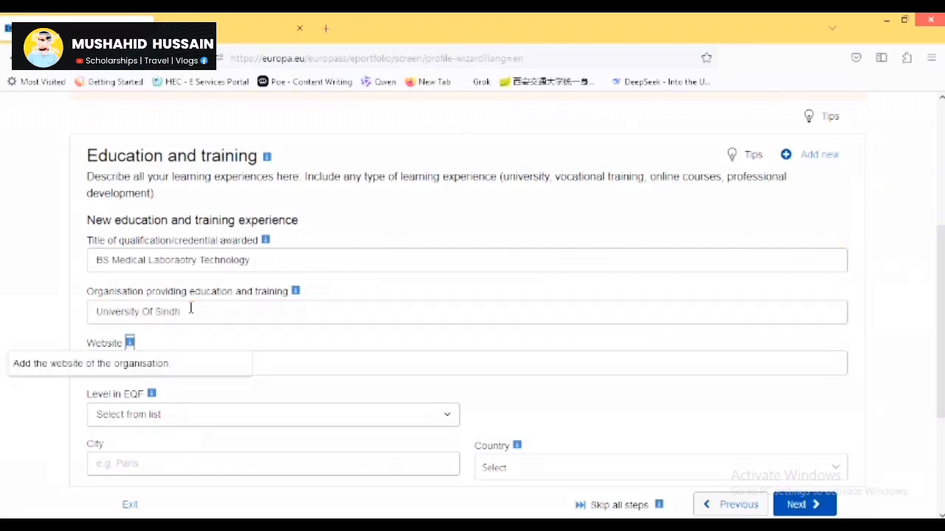
pyautogui.click(301, 369)
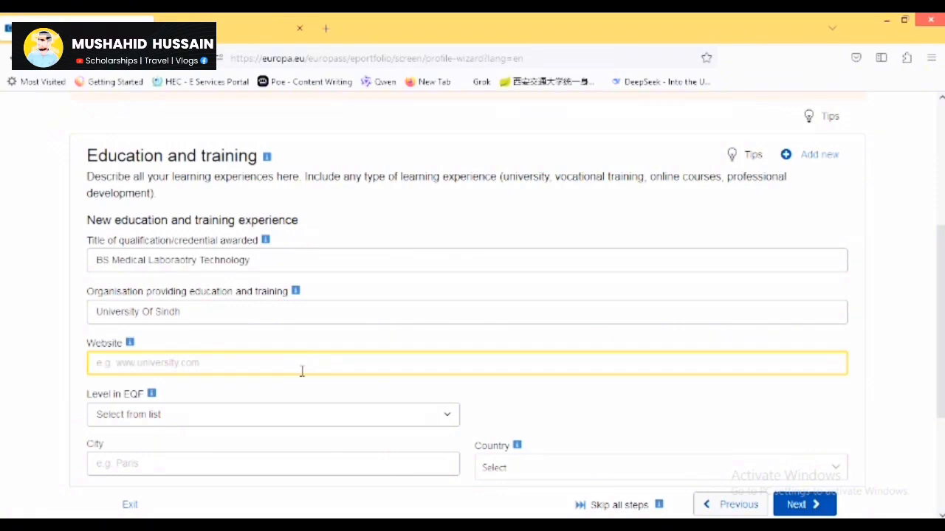
pyautogui.write('www')
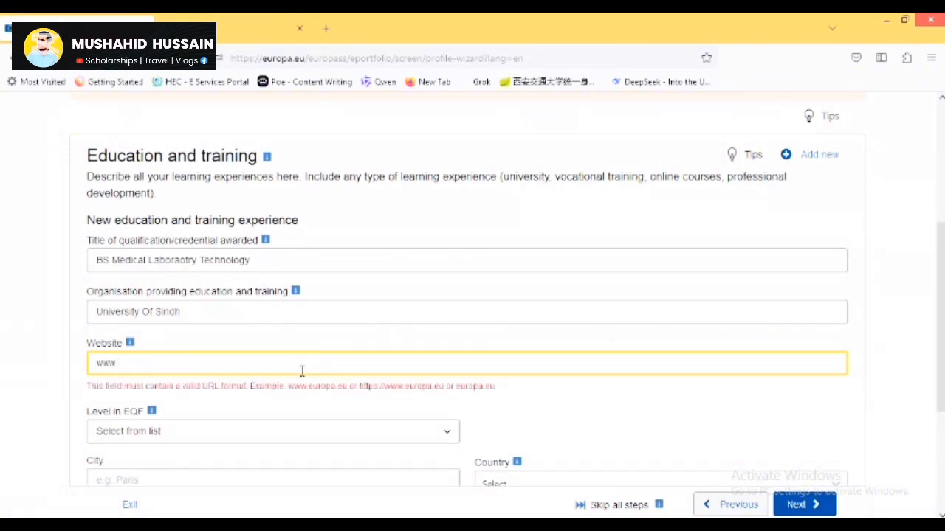
pyautogui.press('BackSpace')
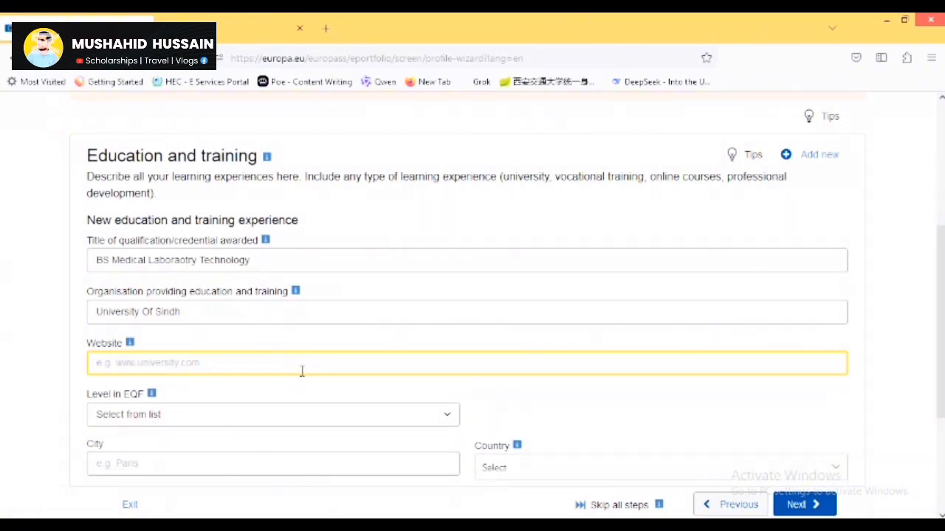
pyautogui.write('www')
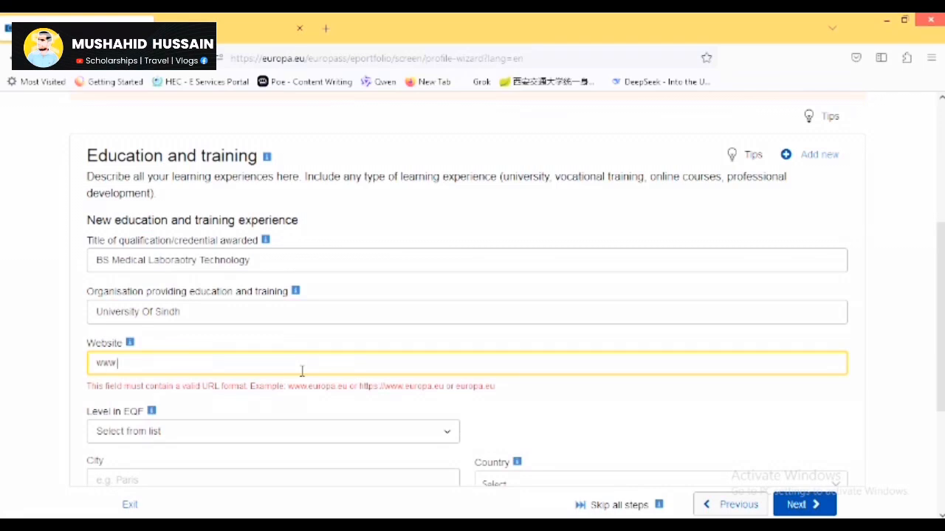
pyautogui.write('.usindh.edu p')
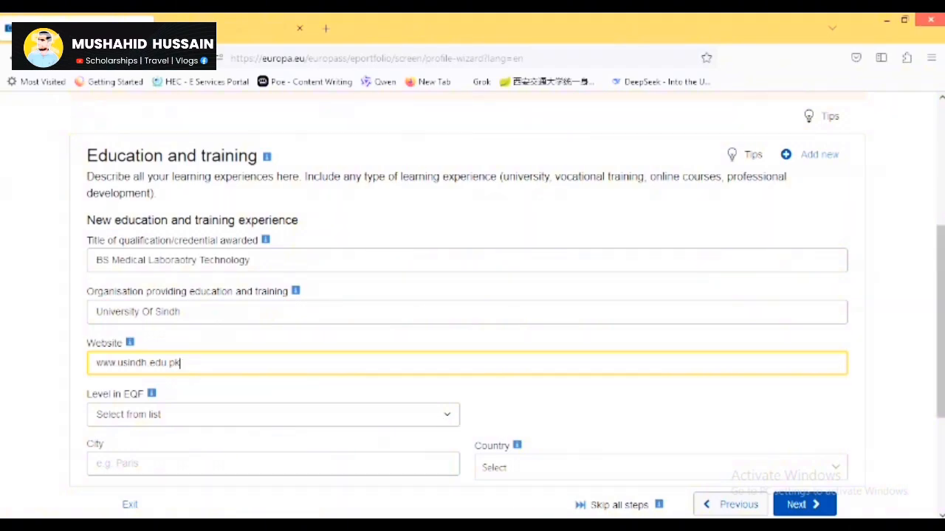
pyautogui.scroll(-2, 939, 317)
pyautogui.scroll(-1, 812, 399)
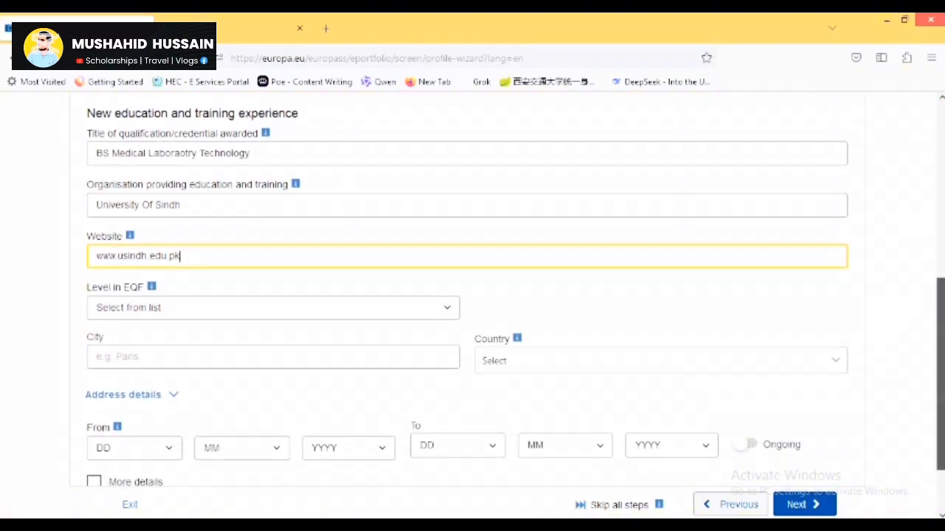
# Set the entry's city to Jamshoro and country to Pakistan.
pyautogui.click(276, 349)
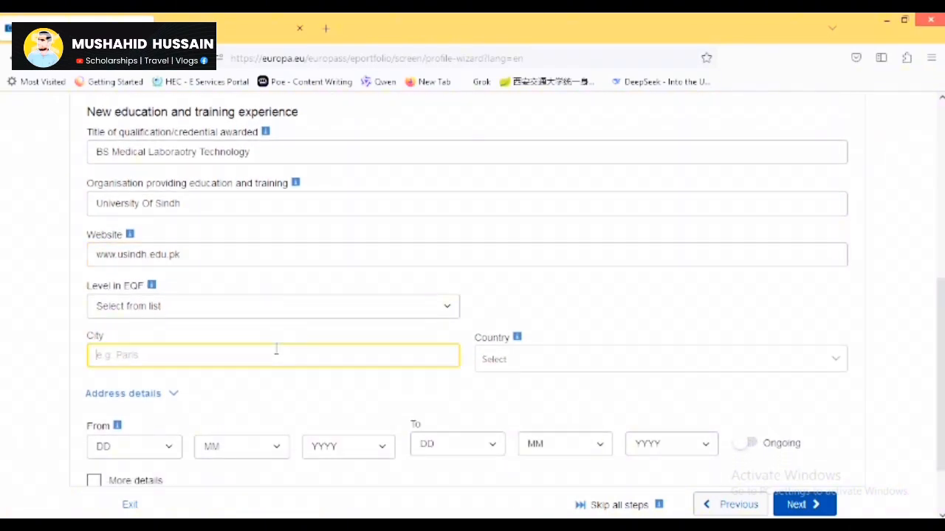
pyautogui.write('Jamsh')
pyautogui.press('Tab')
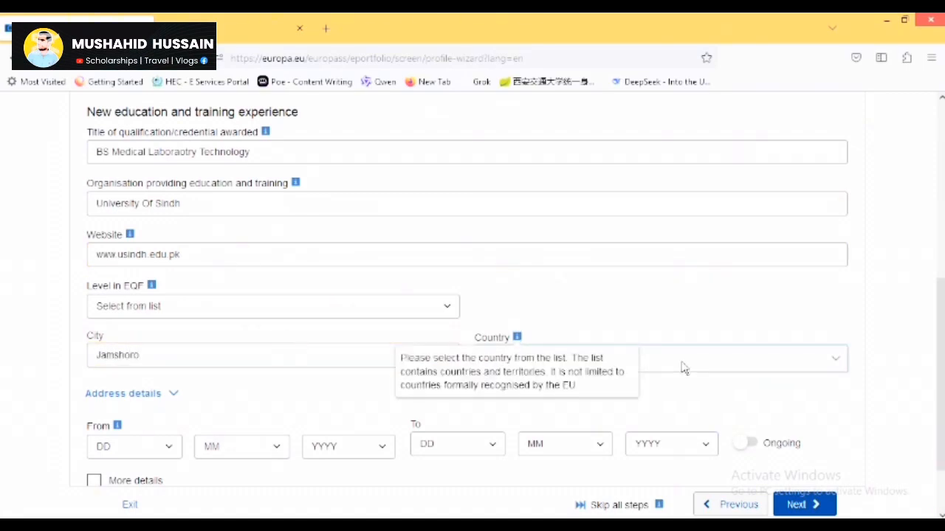
pyautogui.click(681, 366)
pyautogui.click(681, 366)
pyautogui.click(682, 367)
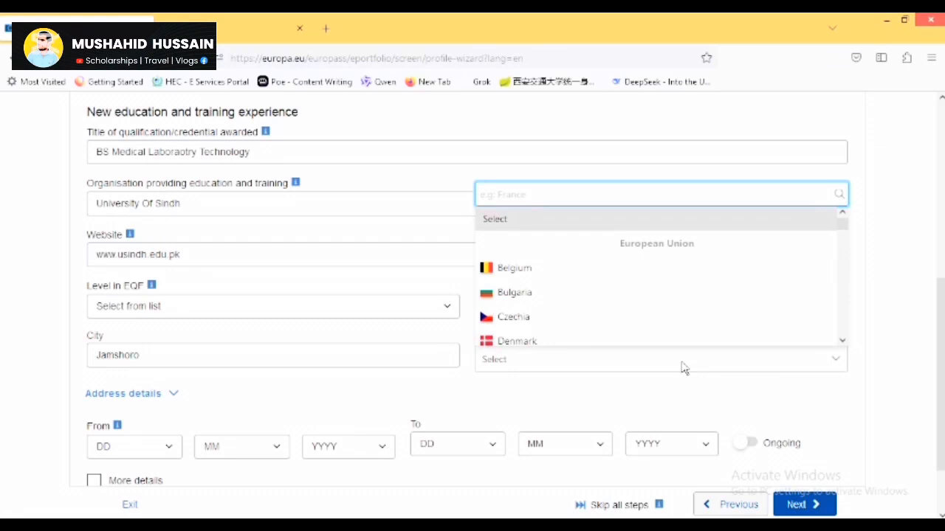
pyautogui.write('pak')
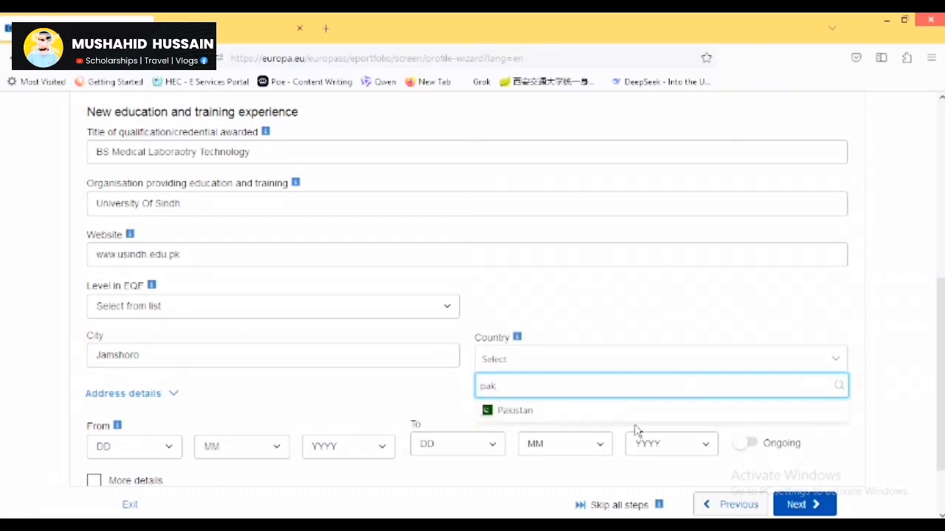
pyautogui.click(635, 417)
# Set the start date to 1/1/2016.
pyautogui.scroll(-1, 635, 417)
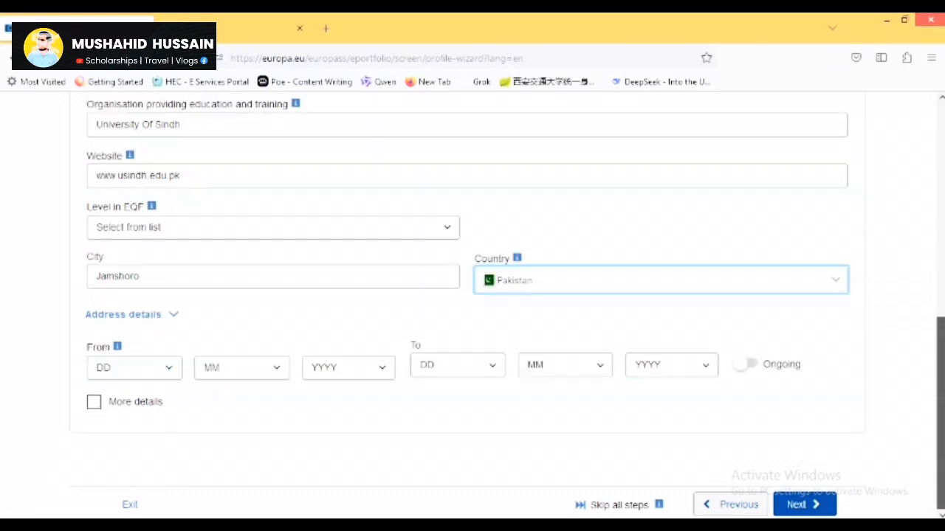
pyautogui.click(102, 374)
pyautogui.click(151, 130)
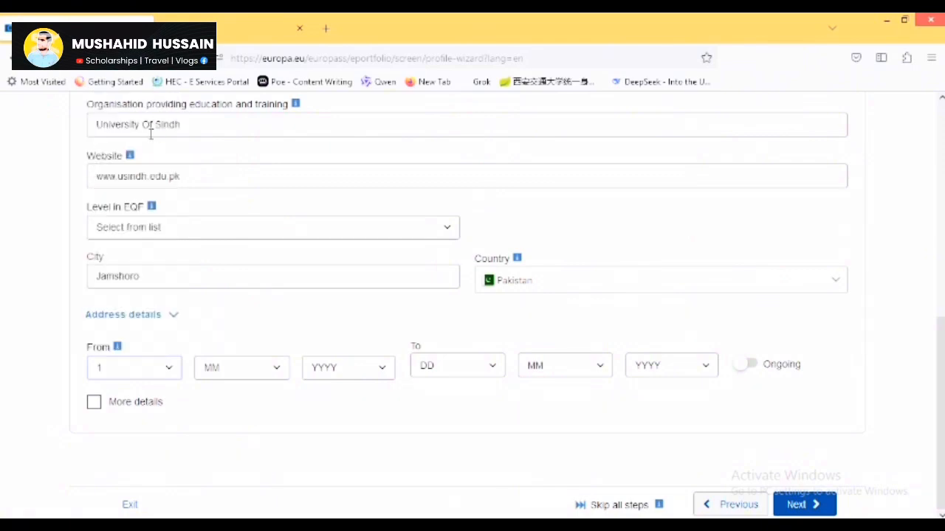
pyautogui.click(279, 372)
pyautogui.click(243, 144)
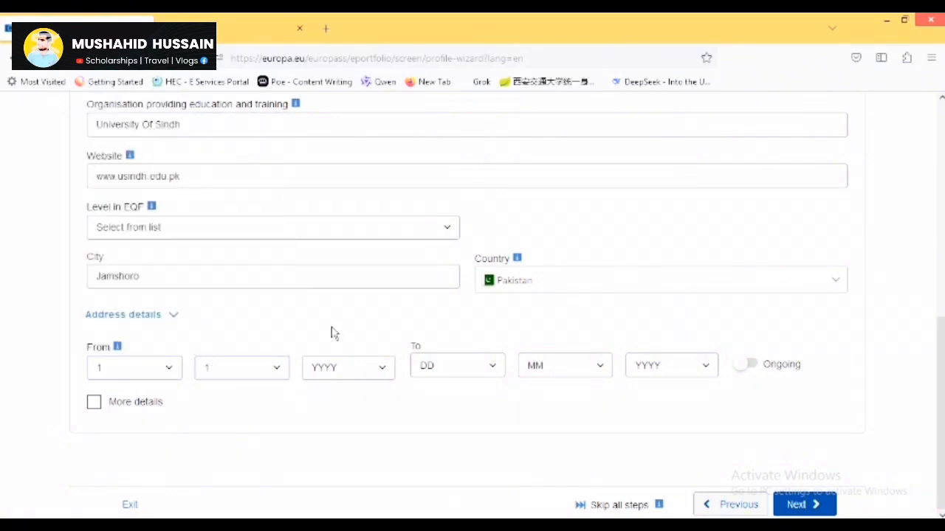
pyautogui.click(342, 367)
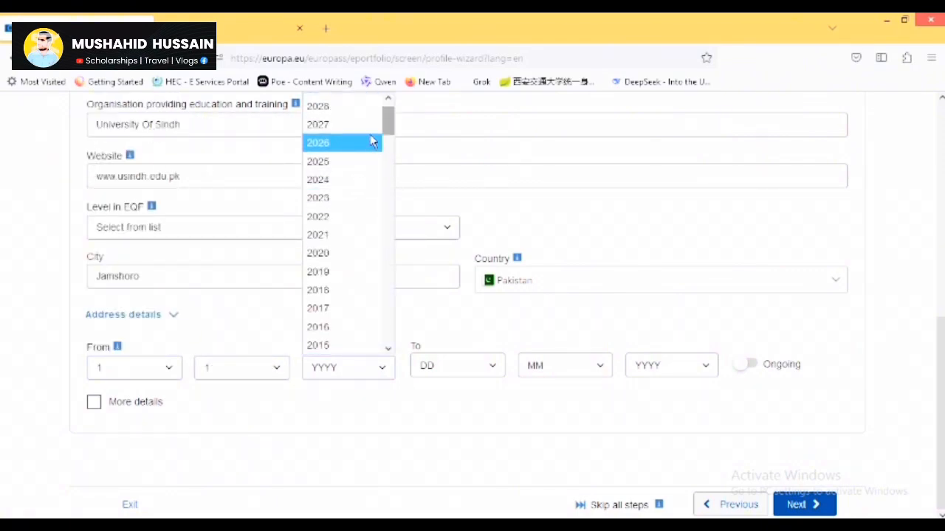
pyautogui.click(351, 338)
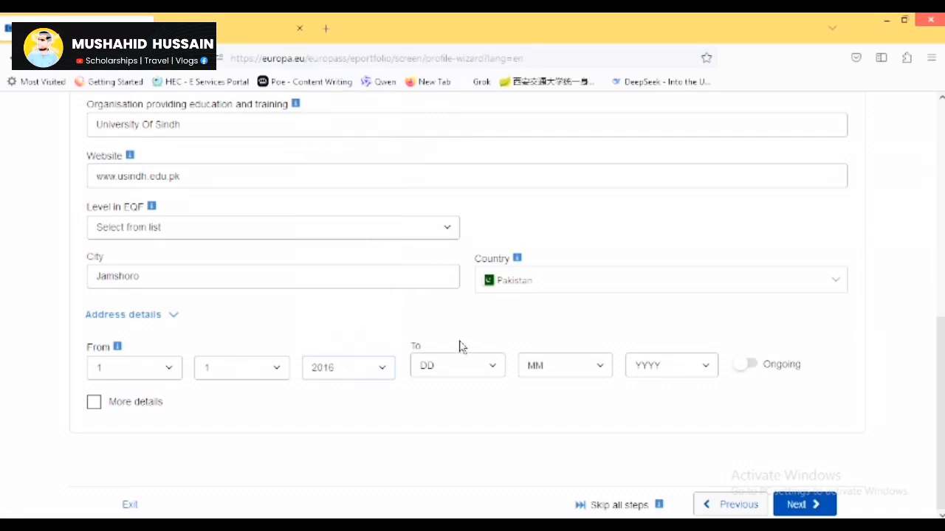
# Set the end date to 1/1/2020 and tick More details.
pyautogui.click(461, 367)
pyautogui.click(447, 127)
pyautogui.click(563, 369)
pyautogui.click(546, 142)
pyautogui.click(666, 367)
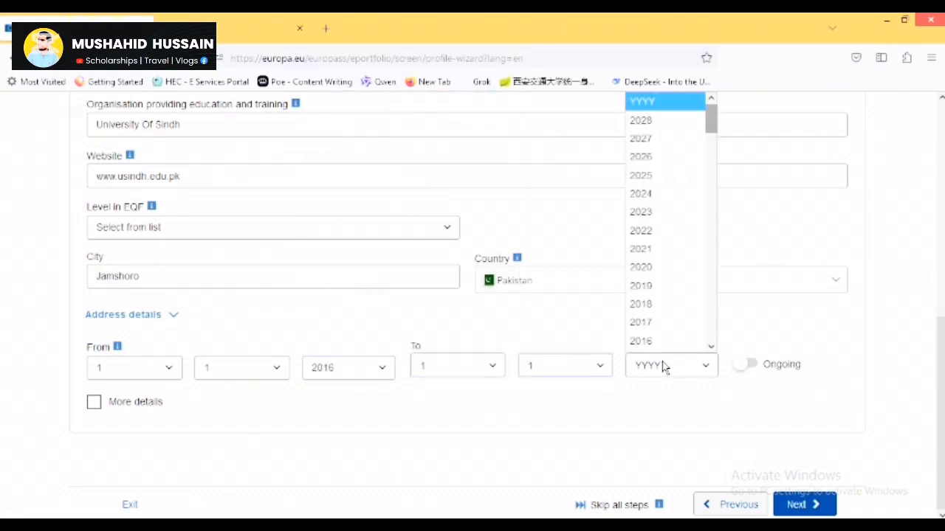
pyautogui.click(663, 269)
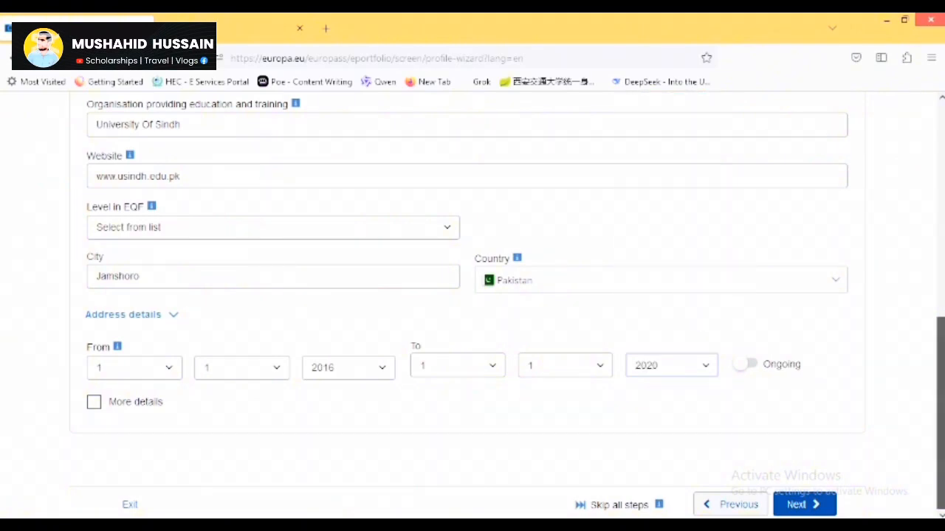
pyautogui.click(94, 402)
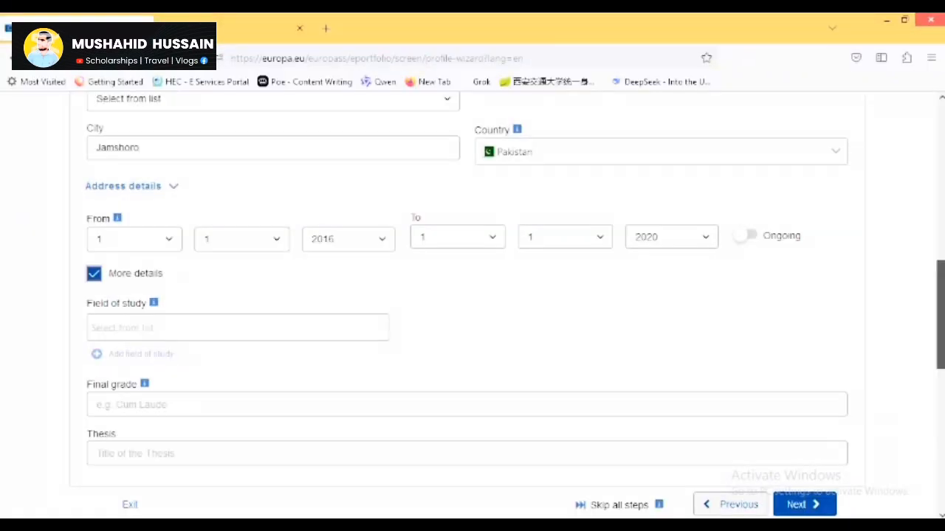
# Choose field of study Natural sciences, mathematics and statistics, final grade 3.5 /4.0, thesis 'Prevelence of anemia'.
pyautogui.scroll(-1, 200, 280)
pyautogui.click(199, 280)
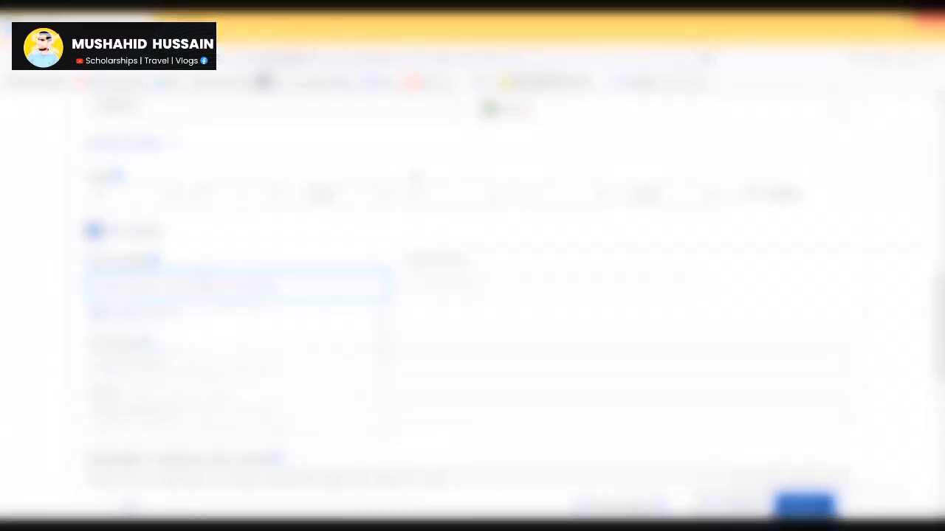
pyautogui.click(170, 409)
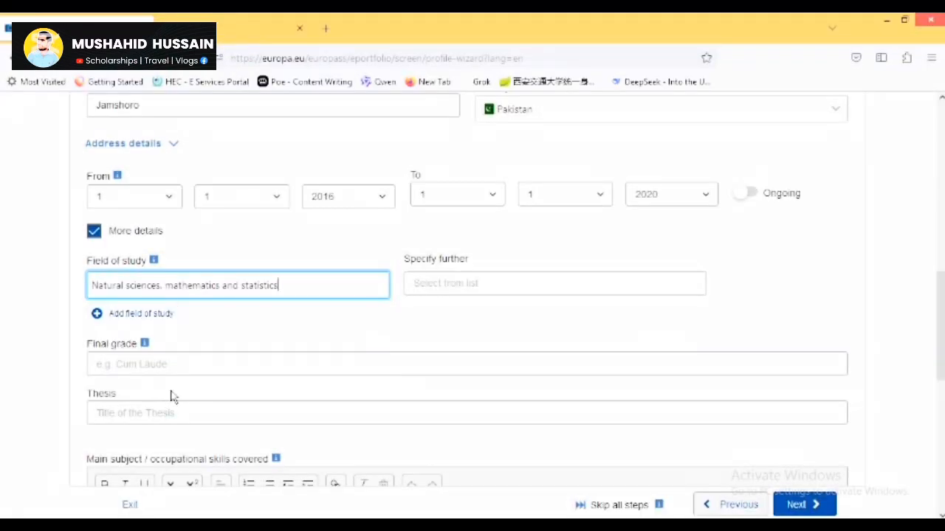
pyautogui.click(179, 361)
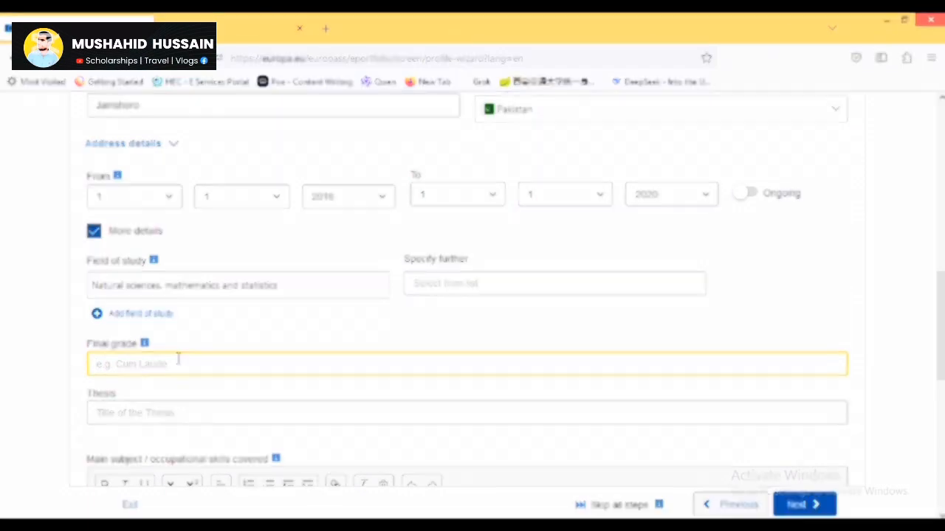
pyautogui.write('3.5 /4.0')
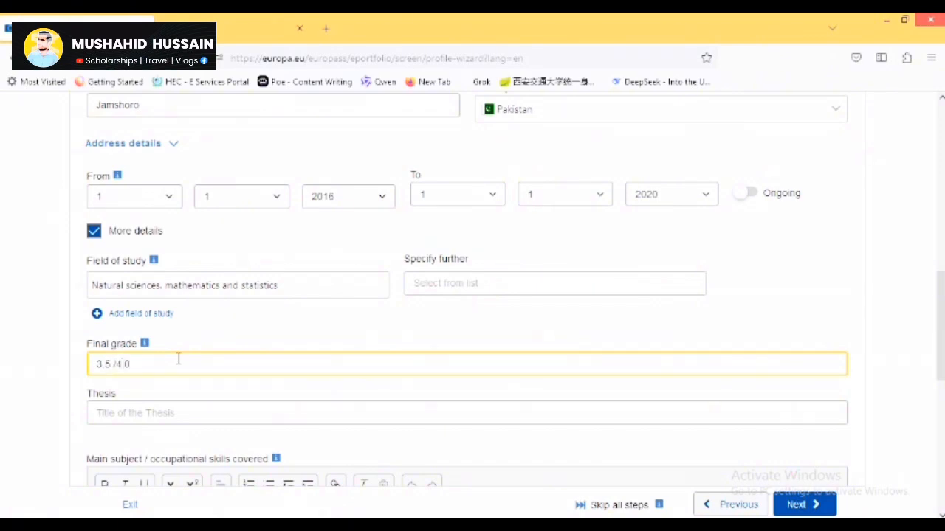
pyautogui.press('Tab')
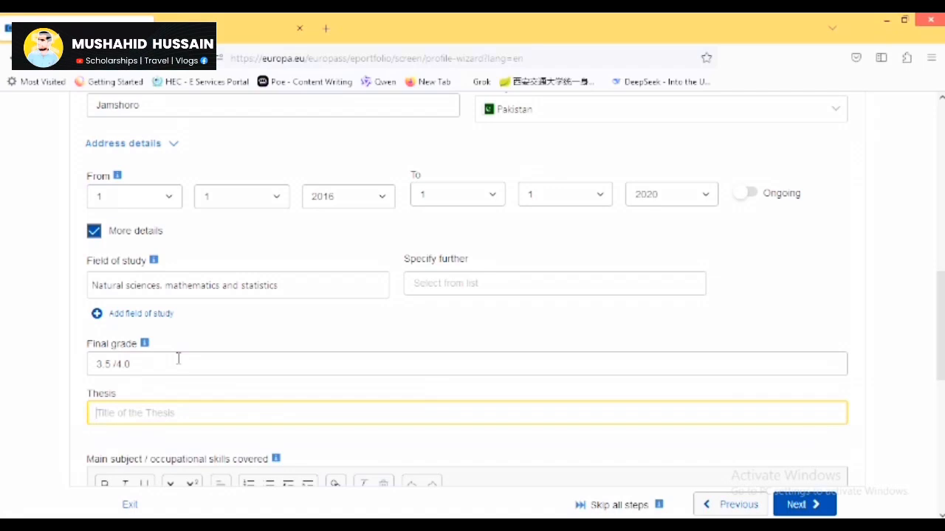
pyautogui.write('Prevelence of anemia')
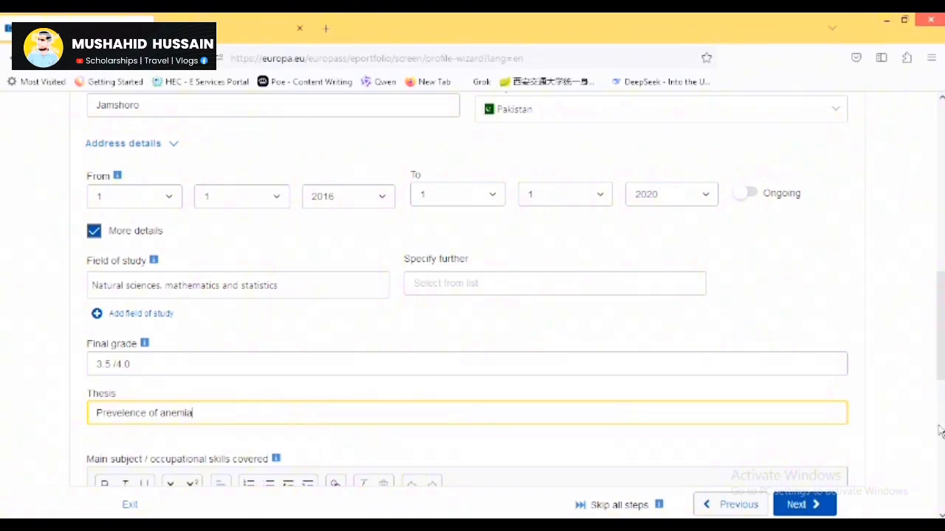
pyautogui.scroll(-3, 178, 359)
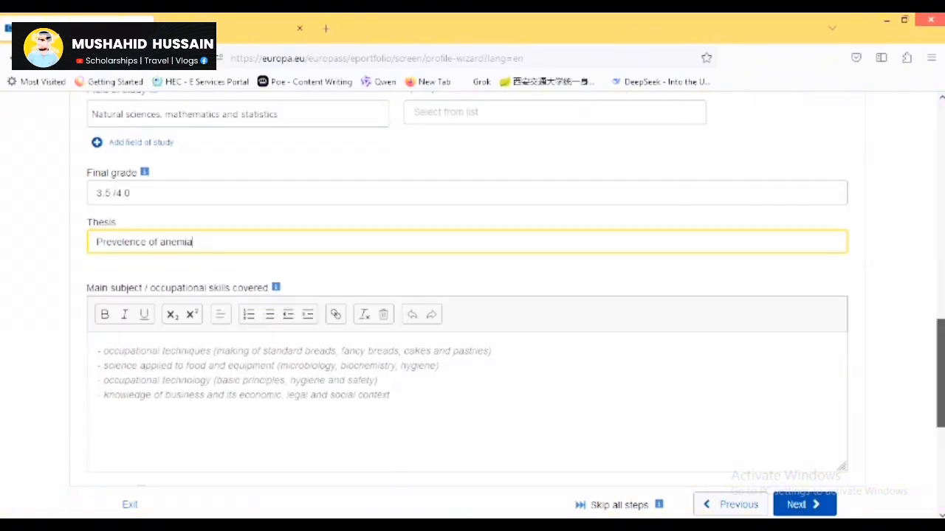
# Fill Main subject / occupational skills covered with the sample four-subject list.
pyautogui.click(443, 343)
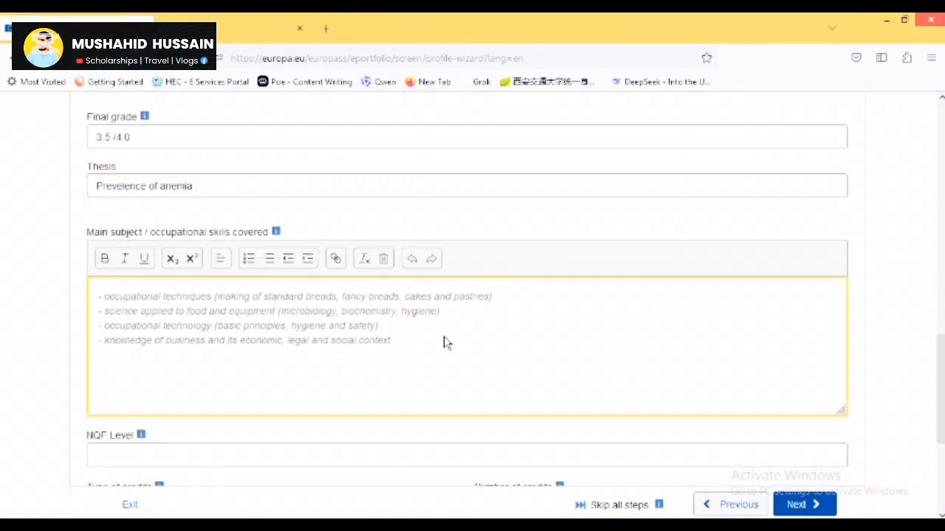
pyautogui.write('- occupational techniques (making of standard breads, fancy breads, cakes and pastries) - science applied to food and equipment (microbiology, biochemistry, hygiene) - occupational technology (basic principles, hygiene and safety) - knowledge of business and its economic, legal and social context')
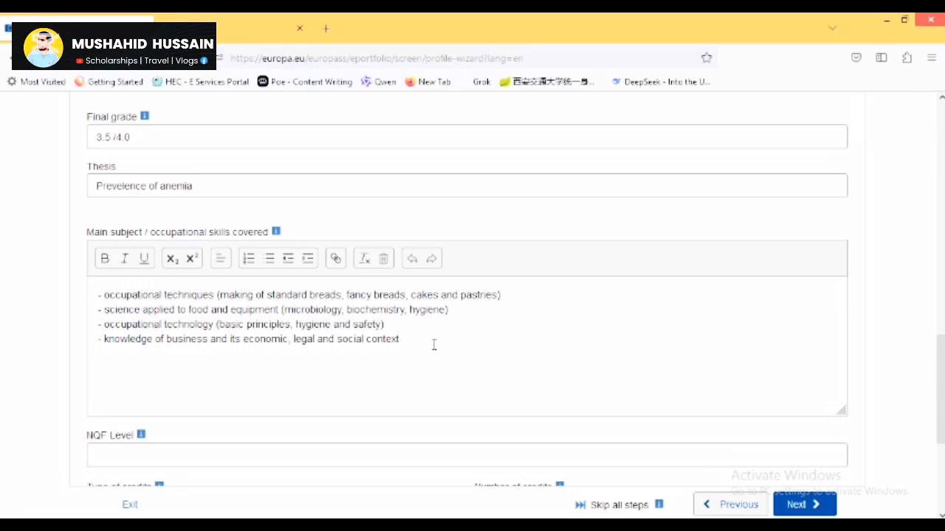
pyautogui.scroll(-3, 170, 372)
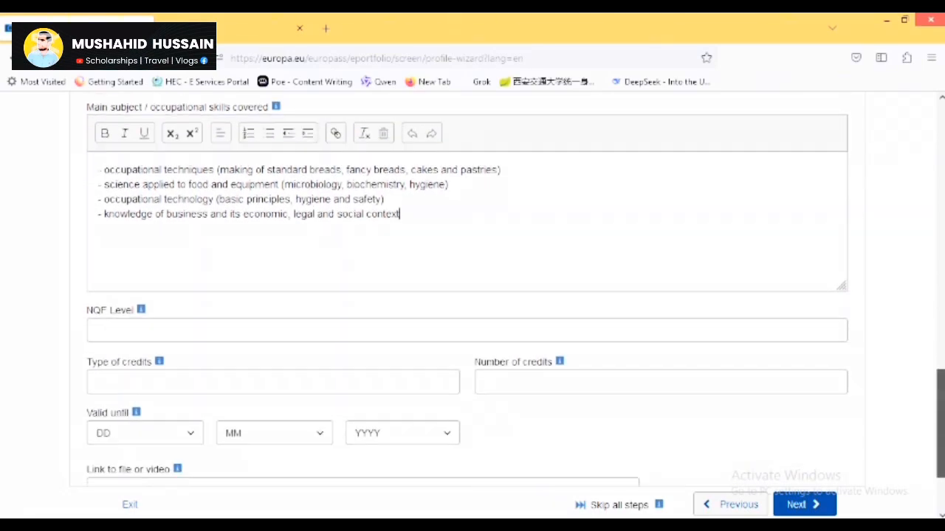
# Set both Type of credits and Number of credits to 30.
pyautogui.click(232, 382)
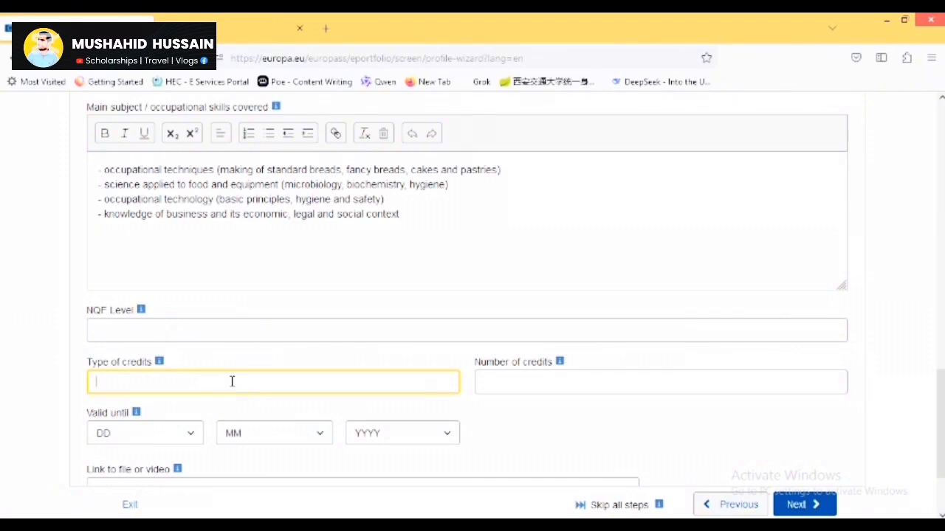
pyautogui.write('30')
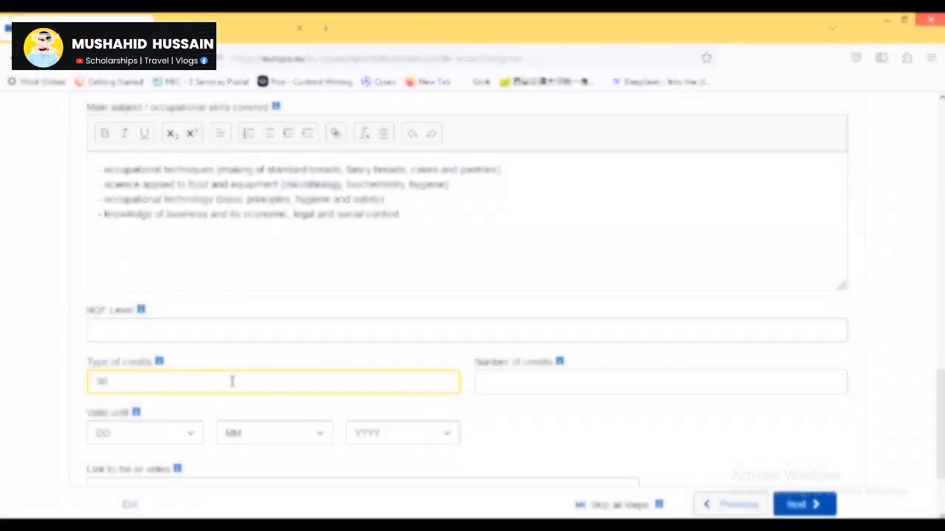
pyautogui.press('Tab')
pyautogui.write('30')
pyautogui.scroll(-3, 133, 416)
pyautogui.click(200, 375)
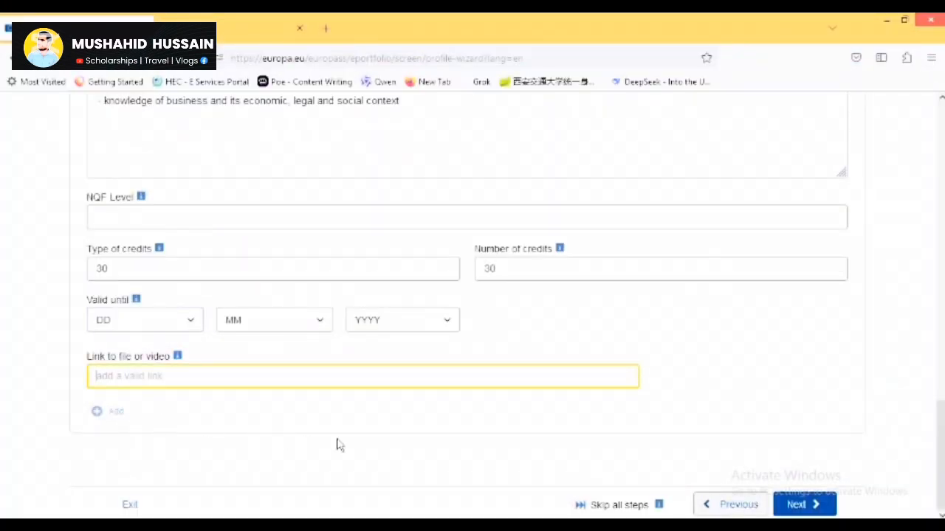
# Continue to personal skills and set Urdu as the mother tongue.
pyautogui.click(797, 505)
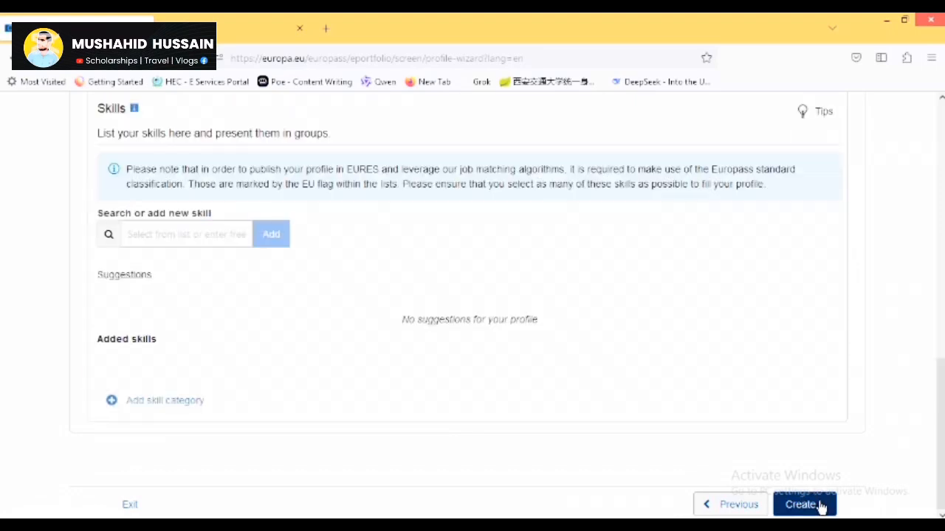
pyautogui.scroll(3, 928, 443)
pyautogui.moveTo(941, 358); pyautogui.dragTo(941, 188)
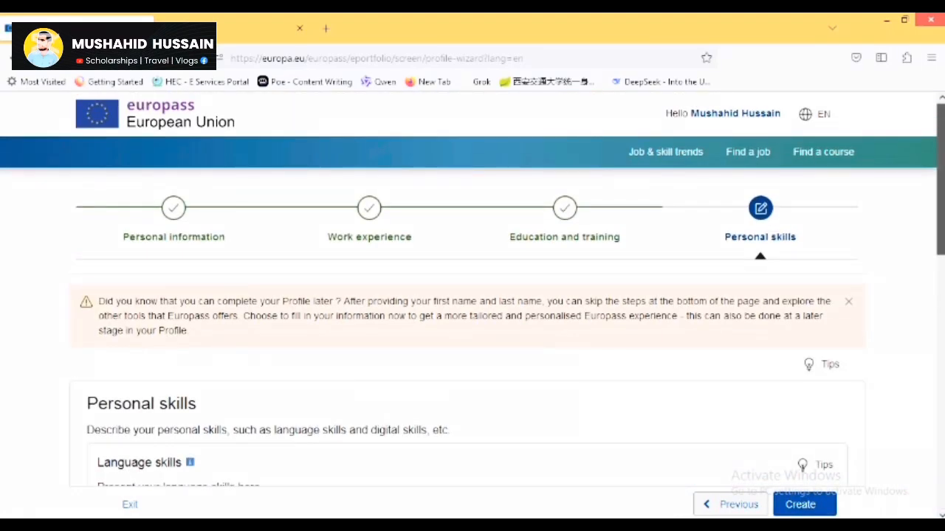
pyautogui.scroll(-3, 472, 295)
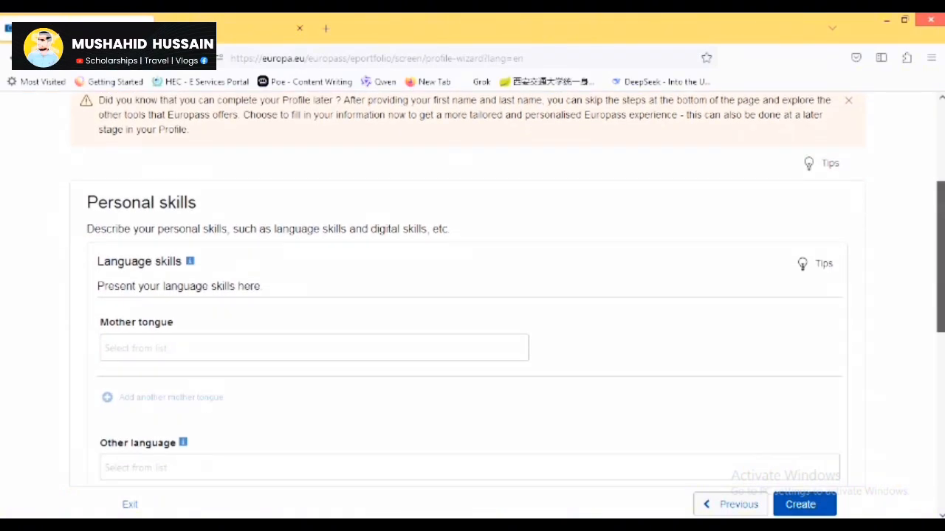
pyautogui.click(300, 248)
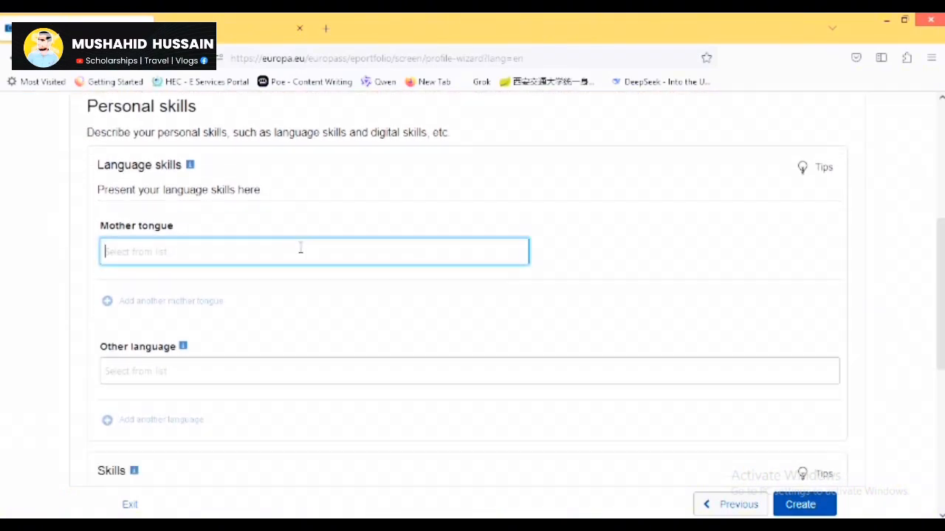
pyautogui.write('urdu')
pyautogui.click(238, 280)
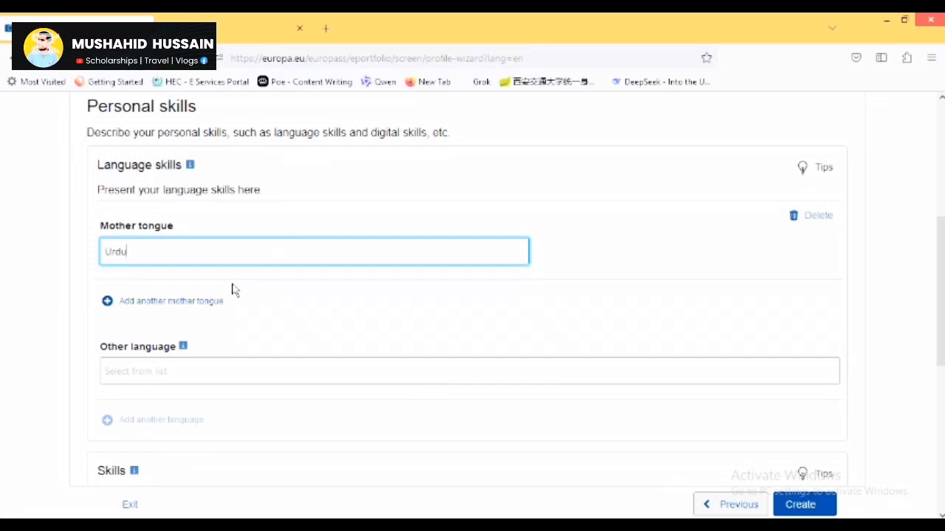
# Add English as another language, rated C1 for reading and spoken interaction.
pyautogui.click(145, 369)
pyautogui.write('English')
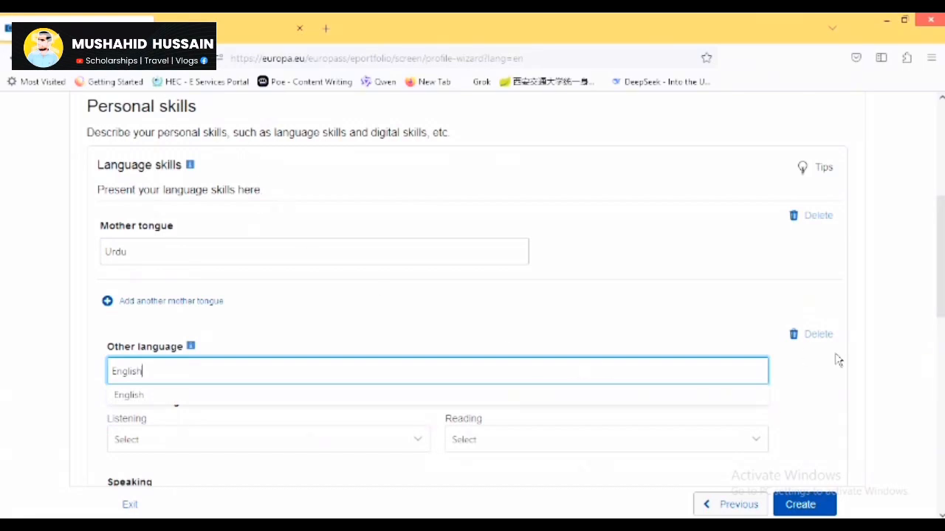
pyautogui.scroll(-3, 315, 276)
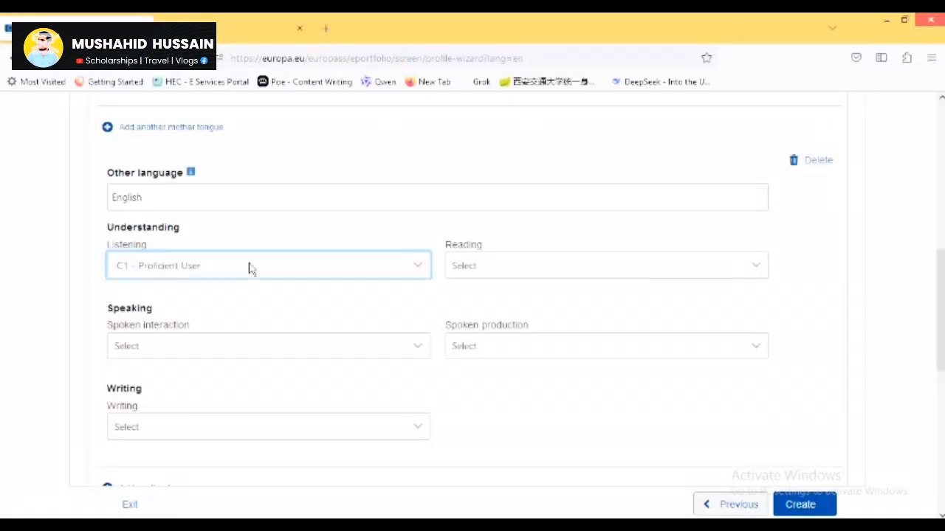
pyautogui.click(529, 267)
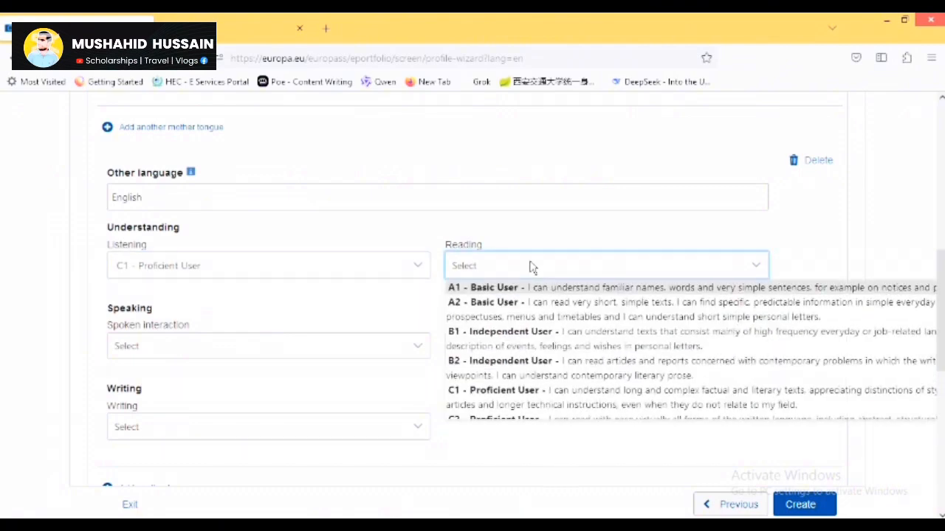
pyautogui.press('c')
pyautogui.press('Return')
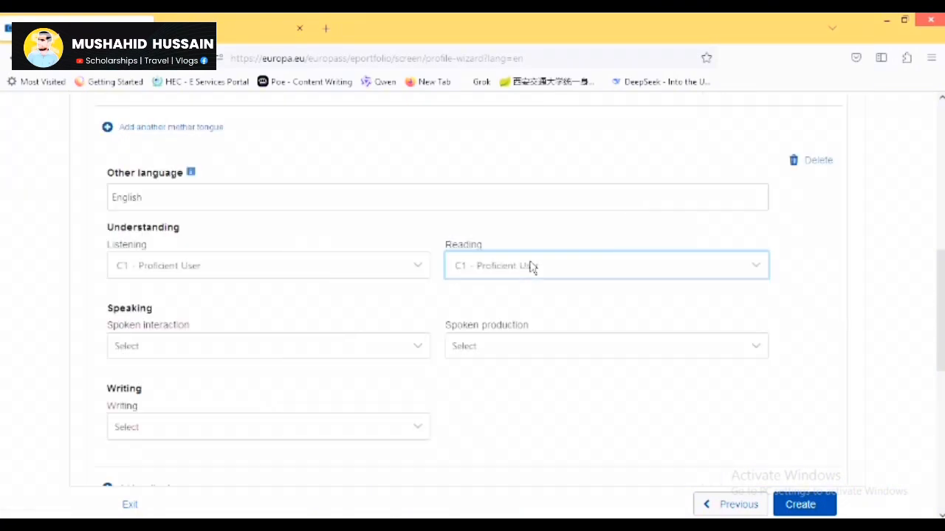
pyautogui.click(224, 344)
pyautogui.press('c')
pyautogui.press('Return')
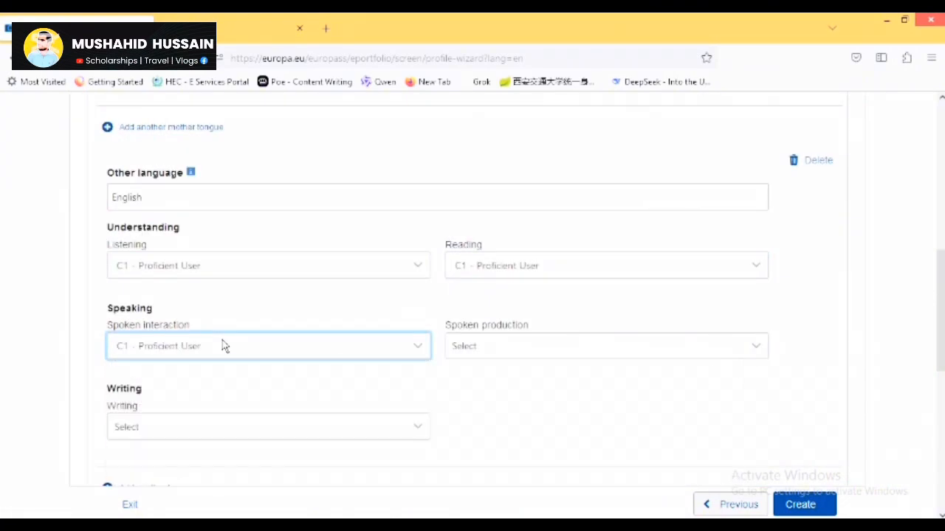
# Rate English spoken production and writing at C1 as well.
pyautogui.click(450, 347)
pyautogui.press('c')
pyautogui.press('Return')
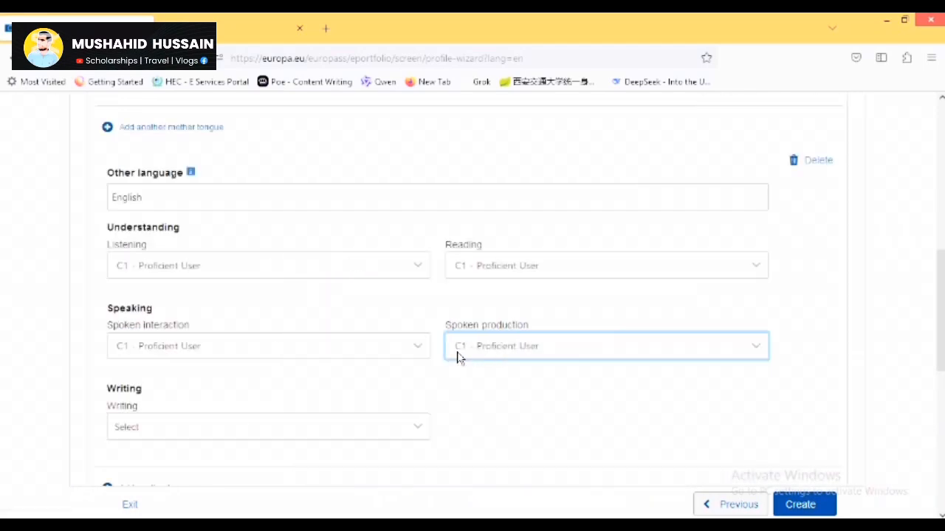
pyautogui.click(161, 439)
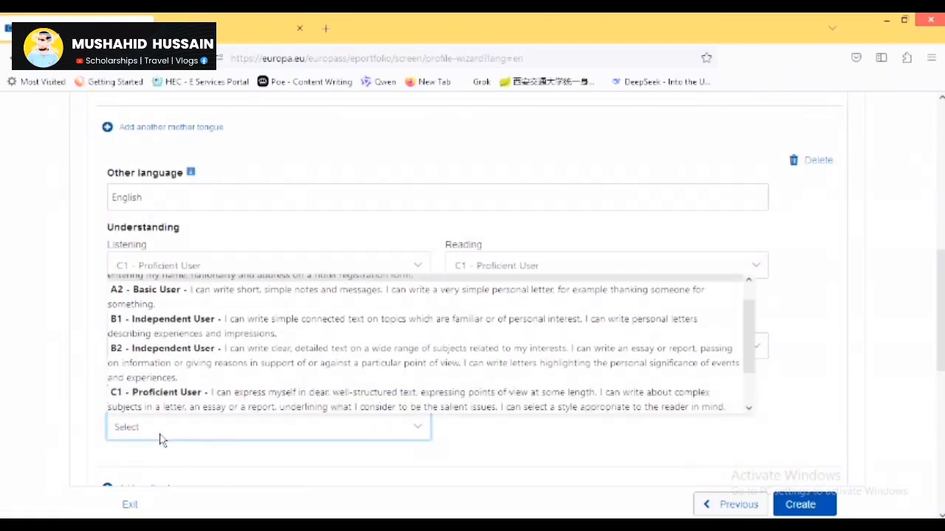
pyautogui.press('c')
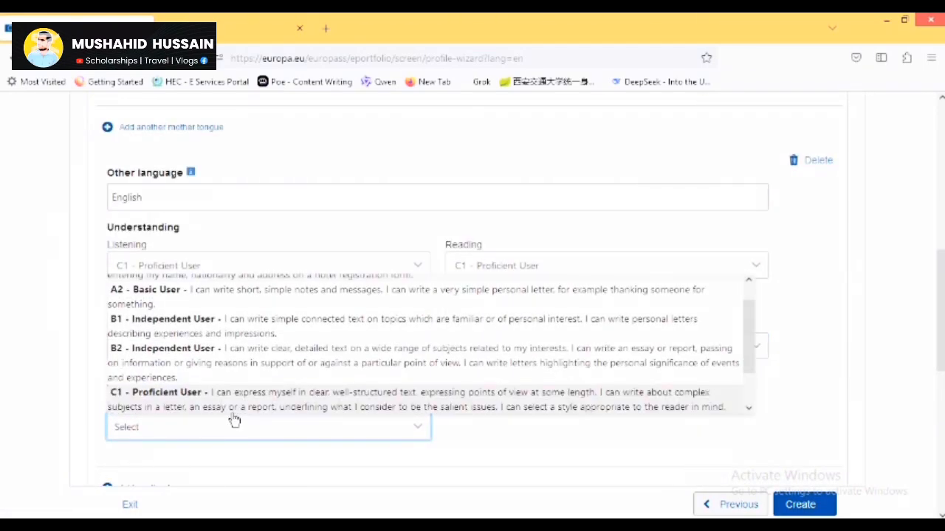
pyautogui.press('Return')
pyautogui.scroll(-3, 939, 310)
# Add supervise laboratory operations, apply safety procedures in laboratory and manage health and safety standards, then Create.
pyautogui.scroll(-4, 252, 304)
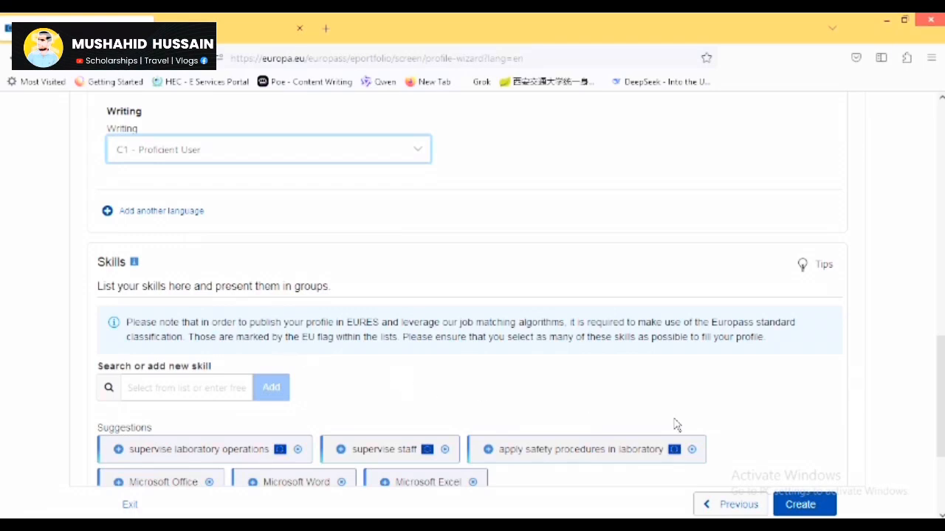
pyautogui.scroll(-3, 939, 399)
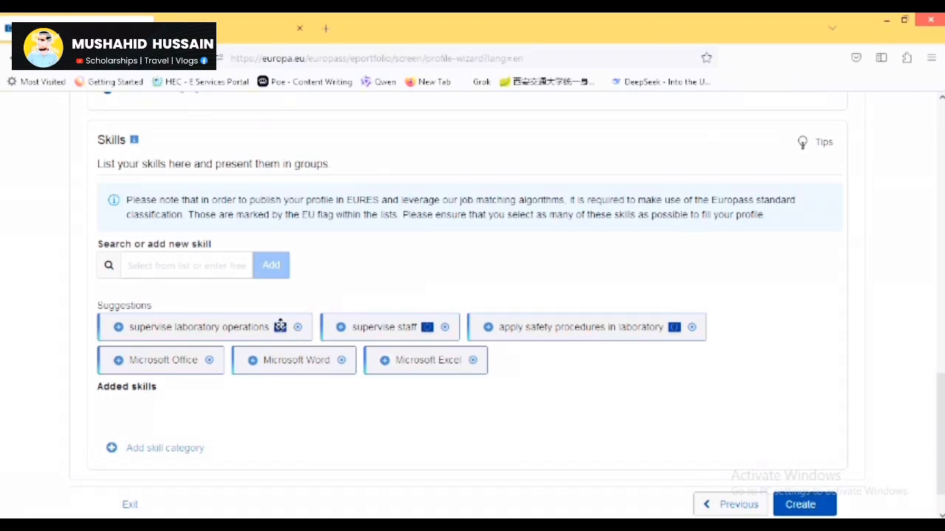
pyautogui.moveTo(278, 326); pyautogui.dragTo(293, 407)
pyautogui.moveTo(332, 322)
pyautogui.mouseDown()
pyautogui.moveTo(362, 416)
pyautogui.moveTo(392, 434)
pyautogui.moveTo(394, 398)
pyautogui.moveTo(375, 398)
pyautogui.mouseUp()
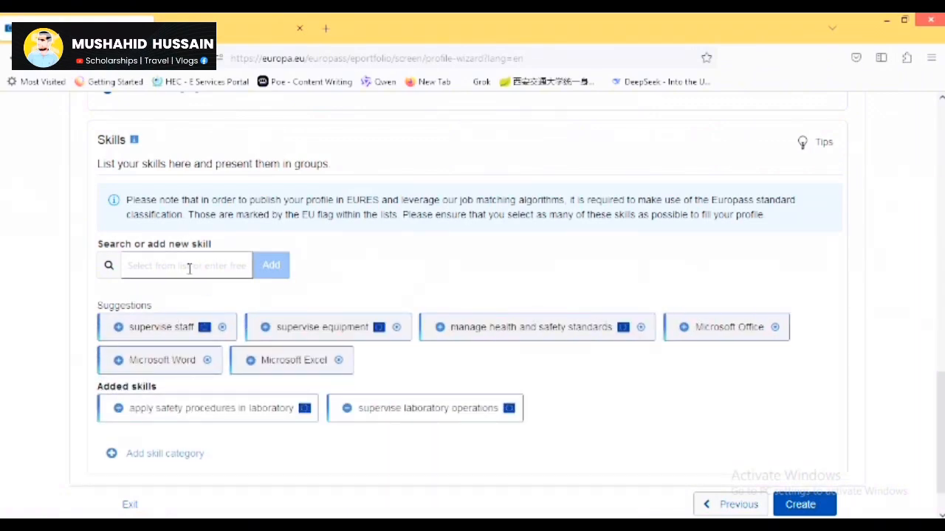
pyautogui.moveTo(465, 338)
pyautogui.mouseDown()
pyautogui.moveTo(509, 336)
pyautogui.moveTo(581, 410)
pyautogui.mouseUp()
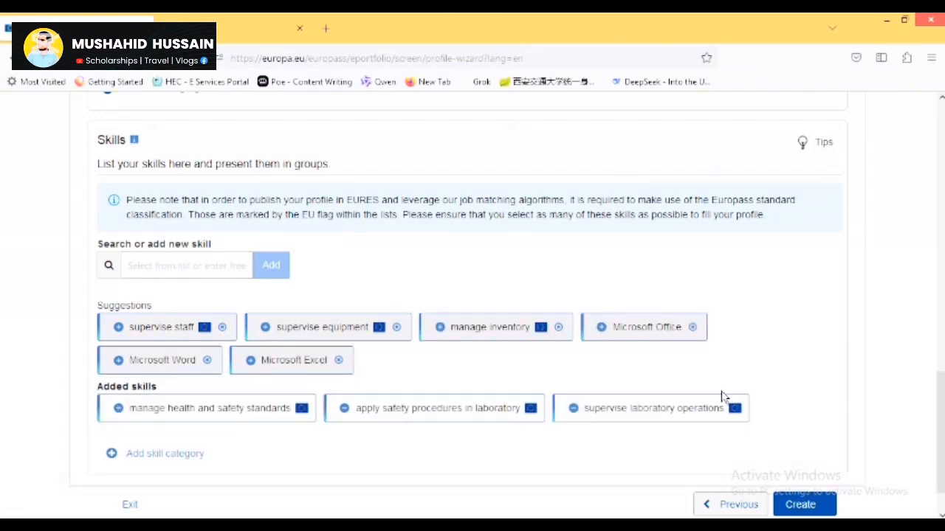
pyautogui.scroll(-1, 939, 436)
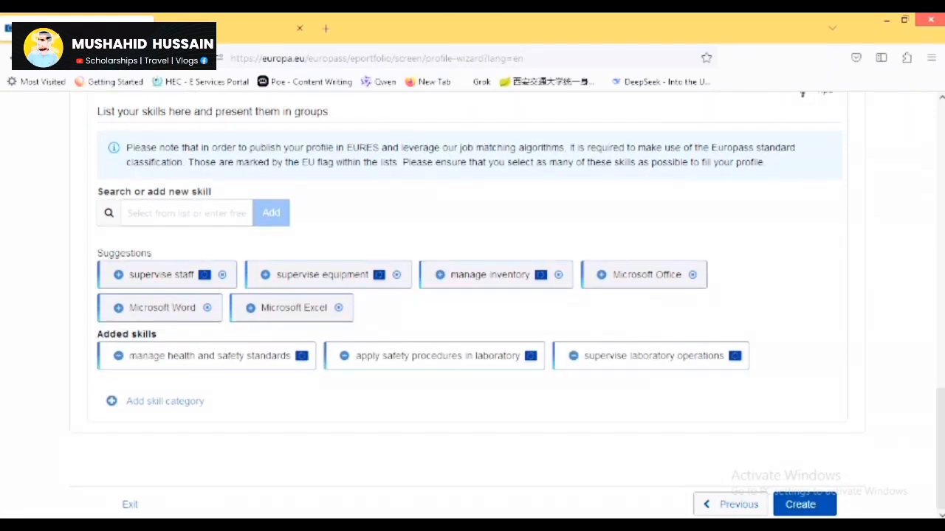
pyautogui.click(815, 508)
# Finish creating the profile and upload a new photo in the profile picture editor.
pyautogui.click(800, 505)
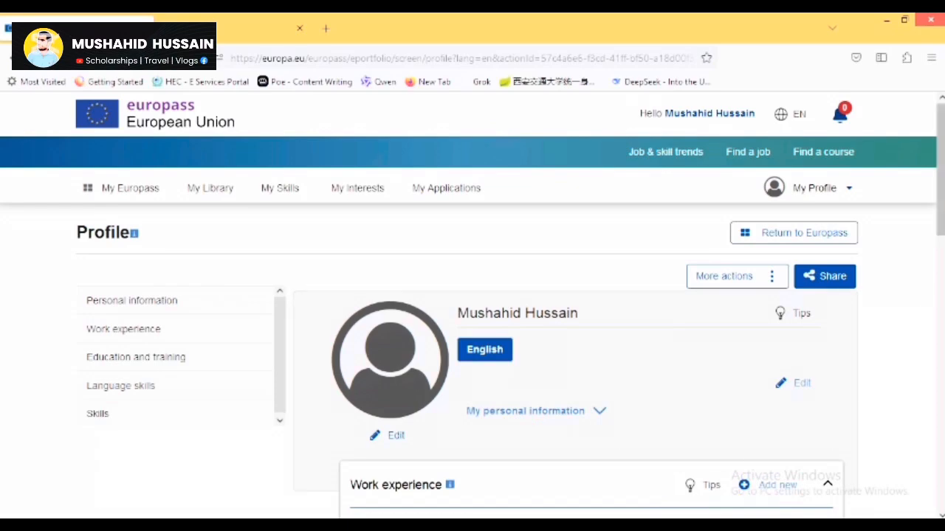
pyautogui.scroll(-2, 713, 355)
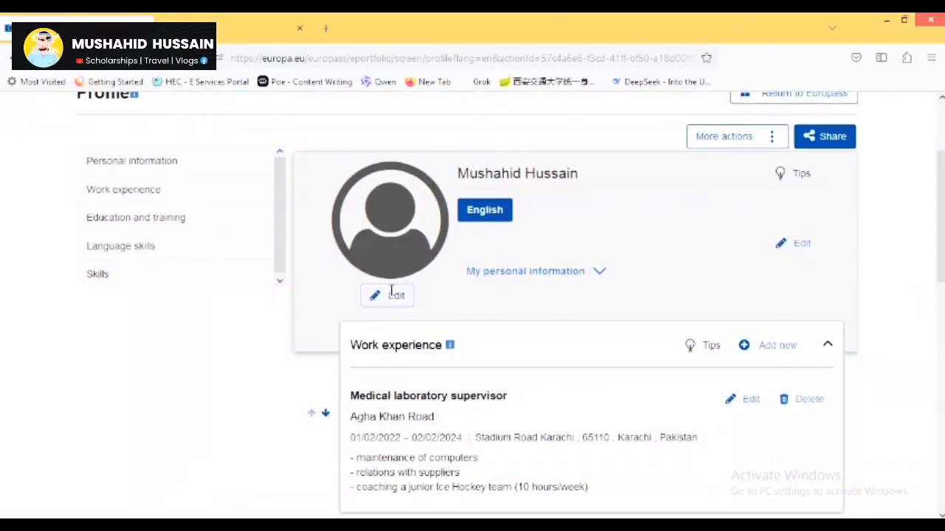
pyautogui.click(392, 295)
pyautogui.click(301, 225)
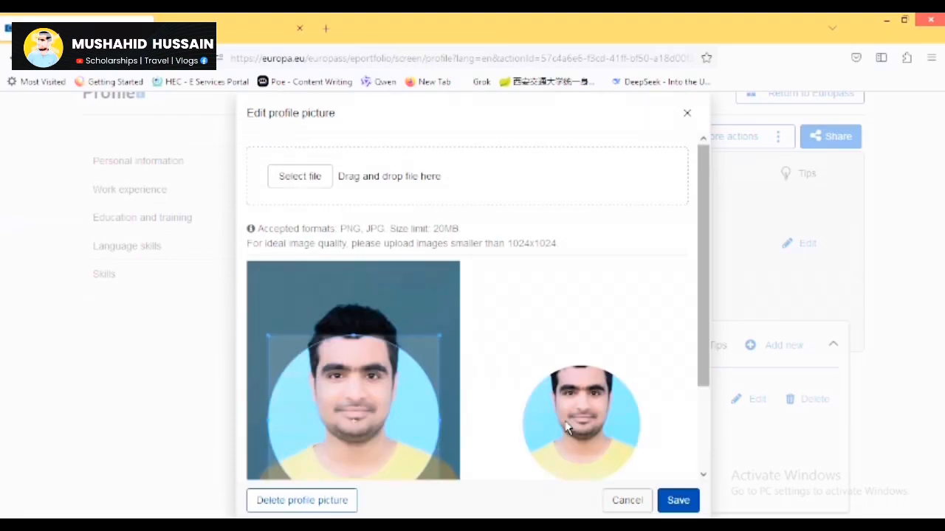
pyautogui.moveTo(377, 410); pyautogui.dragTo(377, 366)
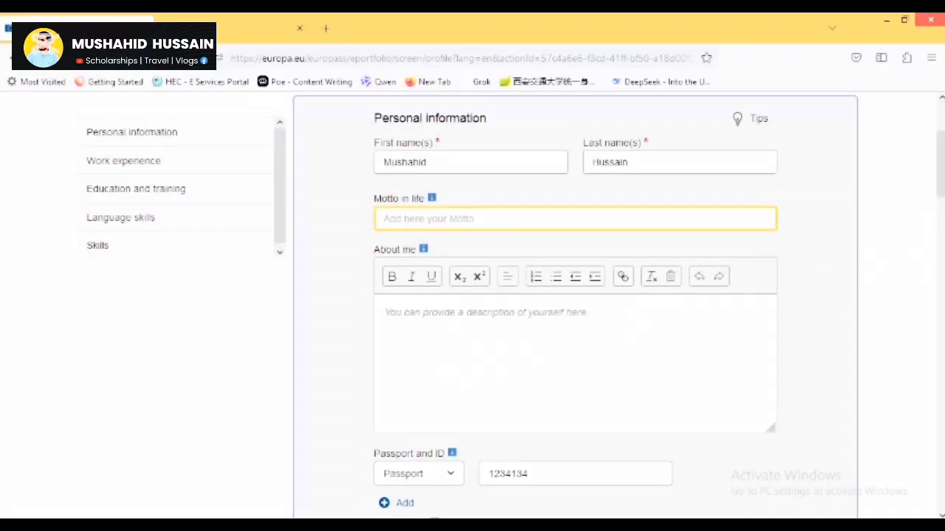
pyautogui.scroll(-5, 936, 249)
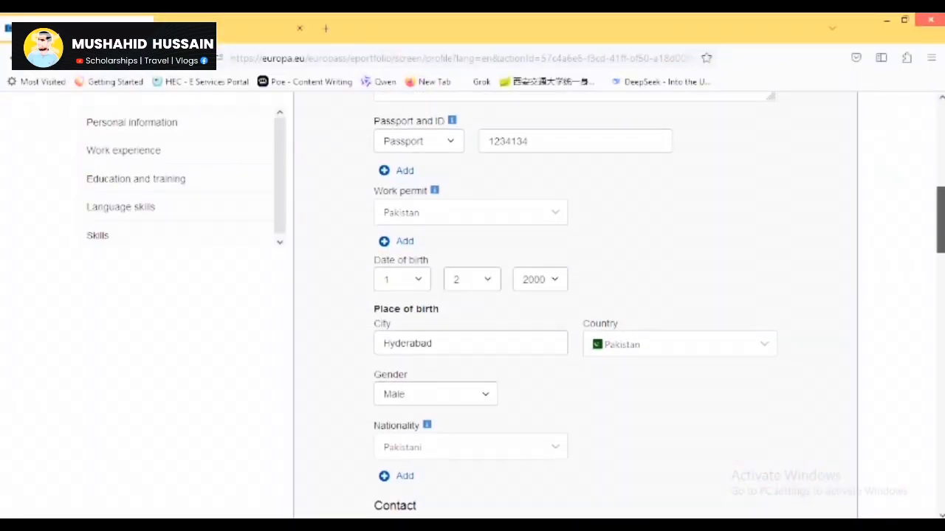
pyautogui.scroll(-15, 936, 249)
pyautogui.scroll(1, 894, 334)
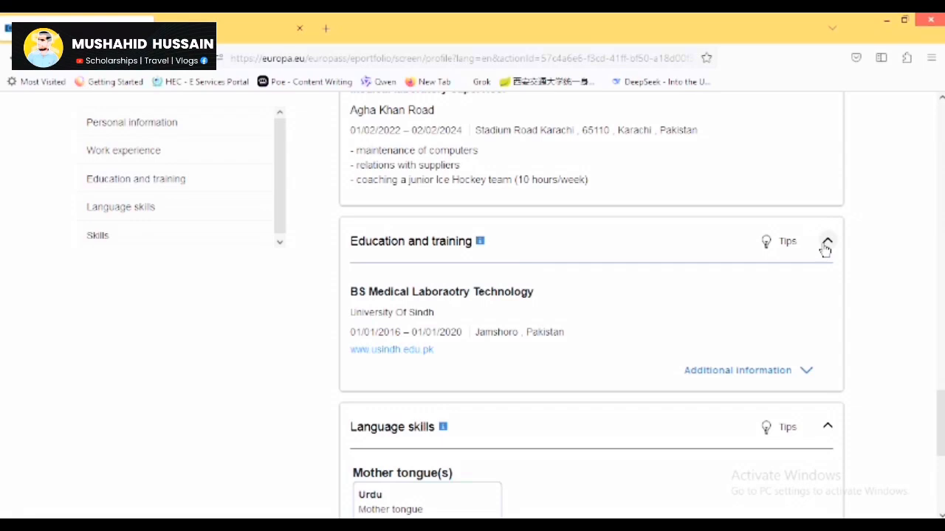
pyautogui.click(826, 246)
pyautogui.click(825, 246)
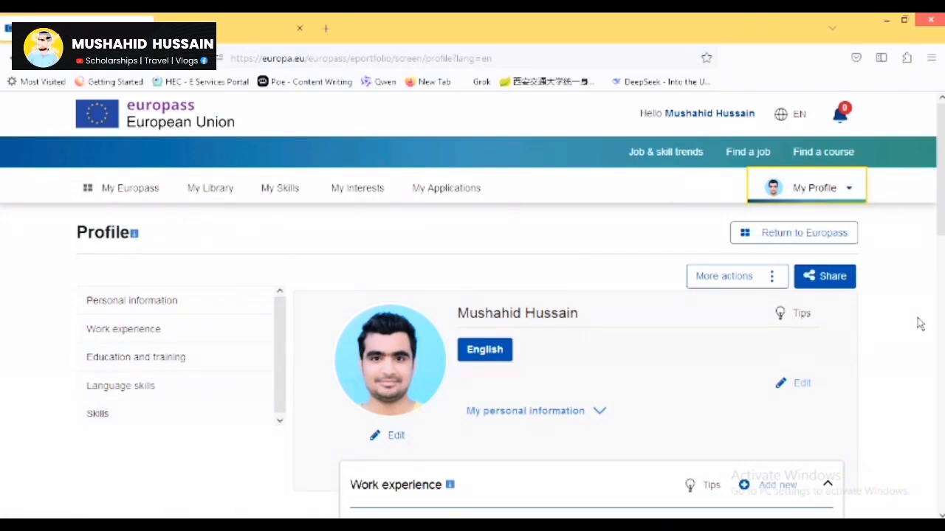
# Open More actions and swap Education and training above Work experience, then back again.
pyautogui.scroll(-3, 920, 324)
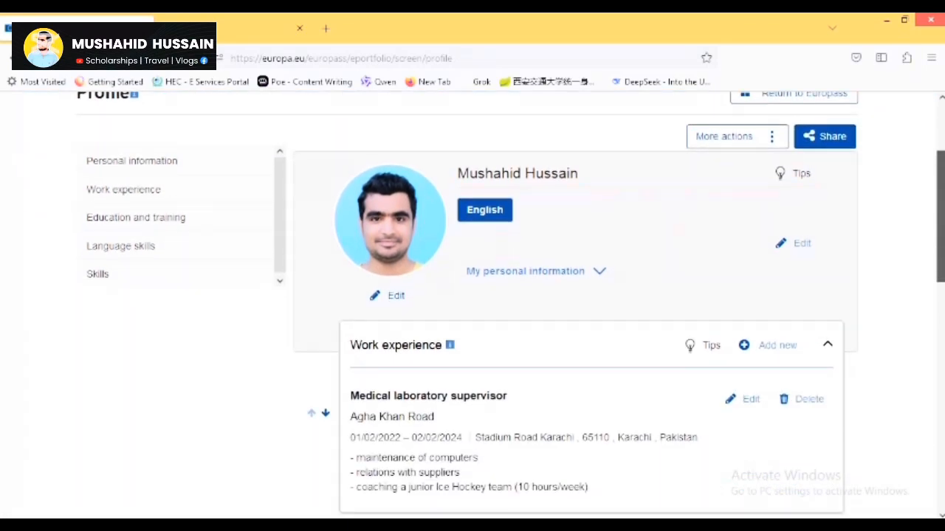
pyautogui.scroll(-1, 921, 324)
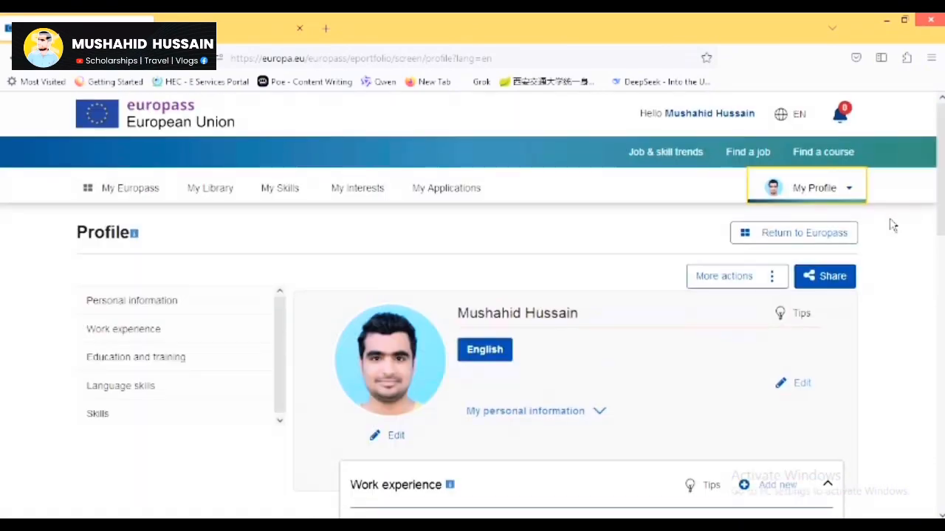
pyautogui.click(753, 276)
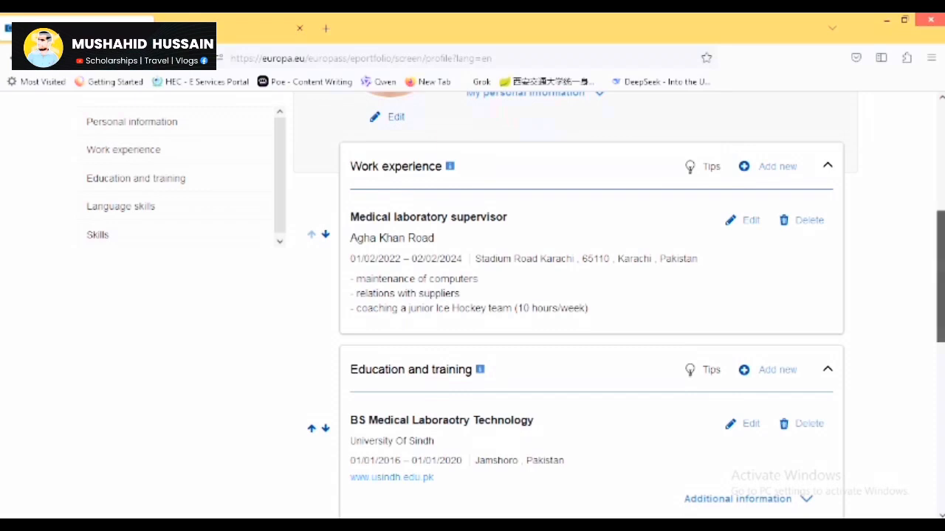
pyautogui.scroll(2, 410, 392)
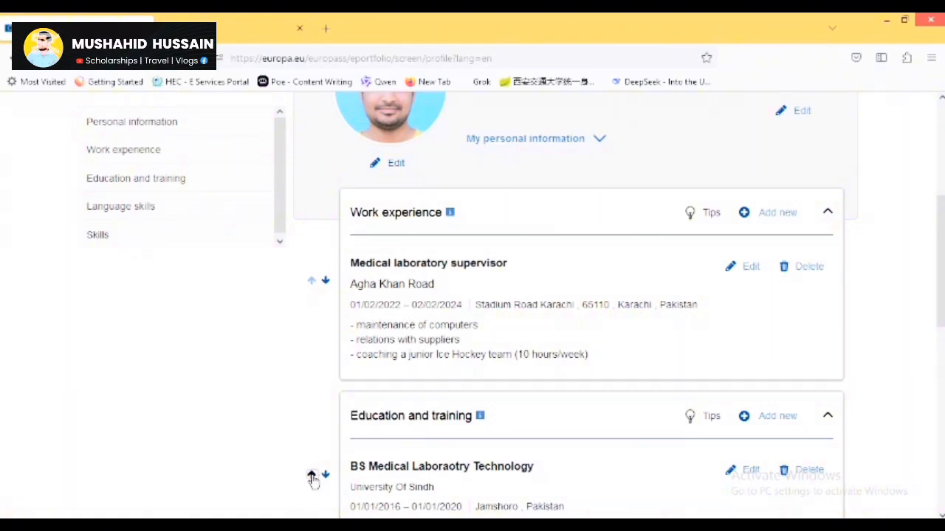
pyautogui.click(312, 475)
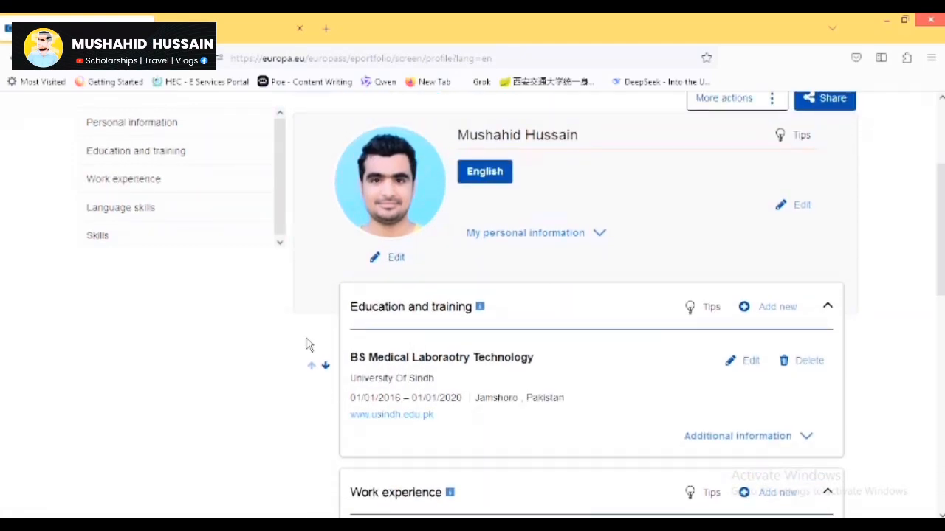
pyautogui.click(325, 369)
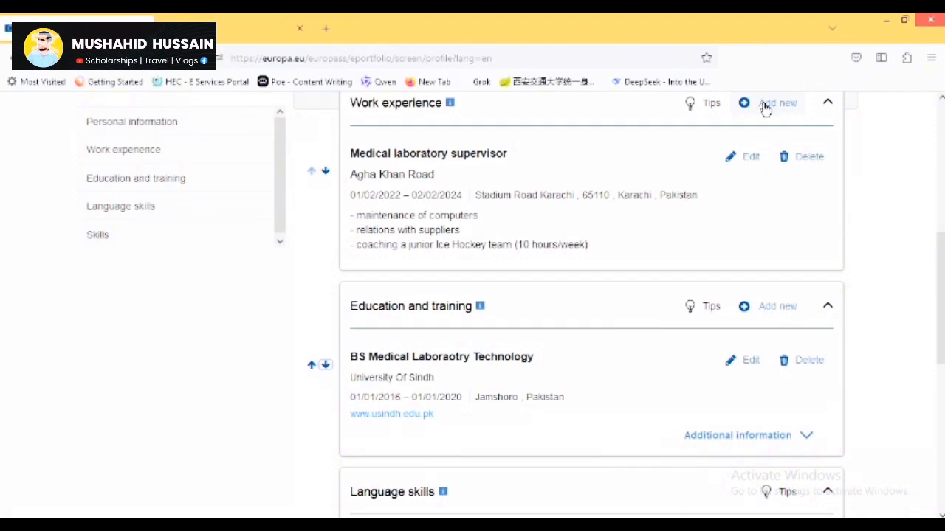
pyautogui.scroll(-3, 921, 280)
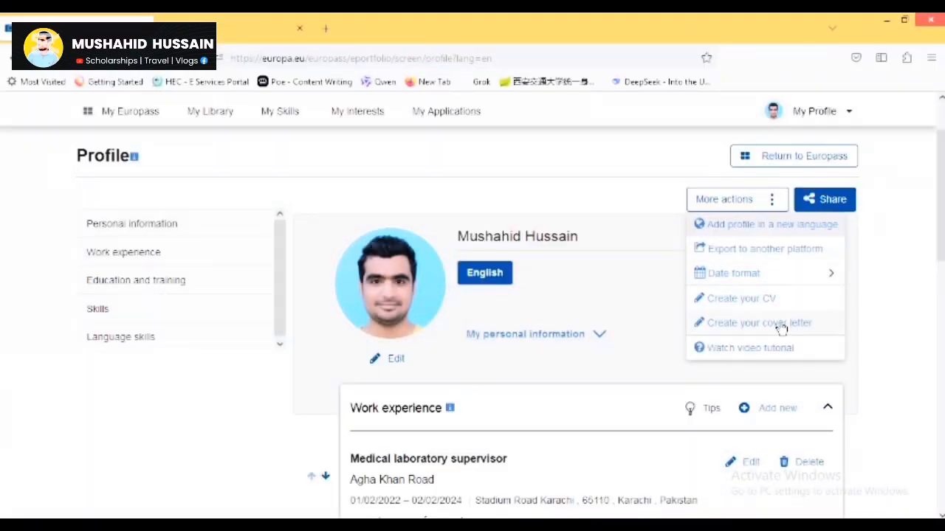
# Share the profile without the passport and Urdu entries but with gender, then go to Review.
pyautogui.click(775, 319)
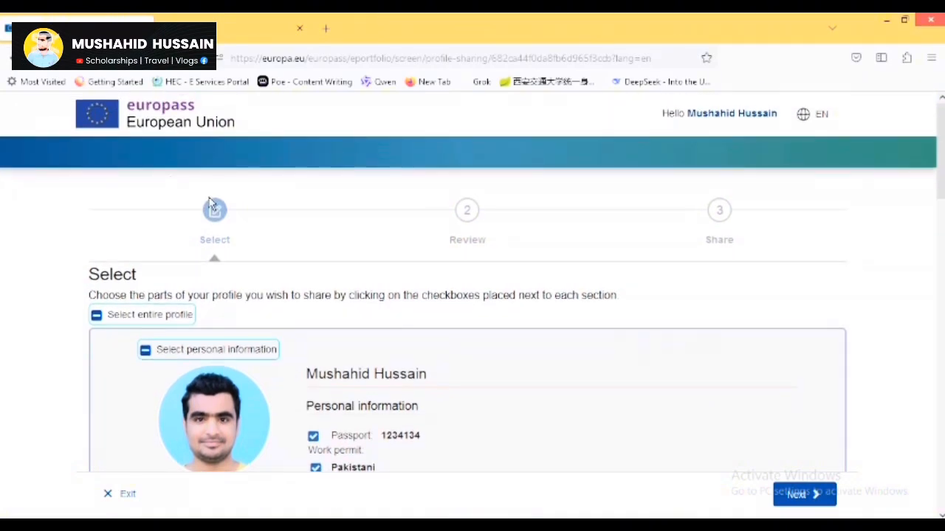
pyautogui.scroll(-5, 872, 214)
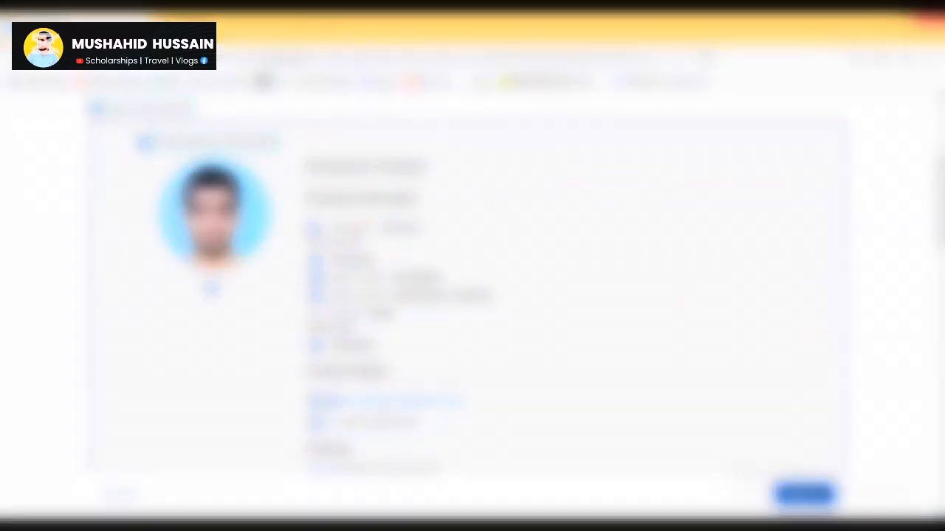
pyautogui.scroll(5, 482, 154)
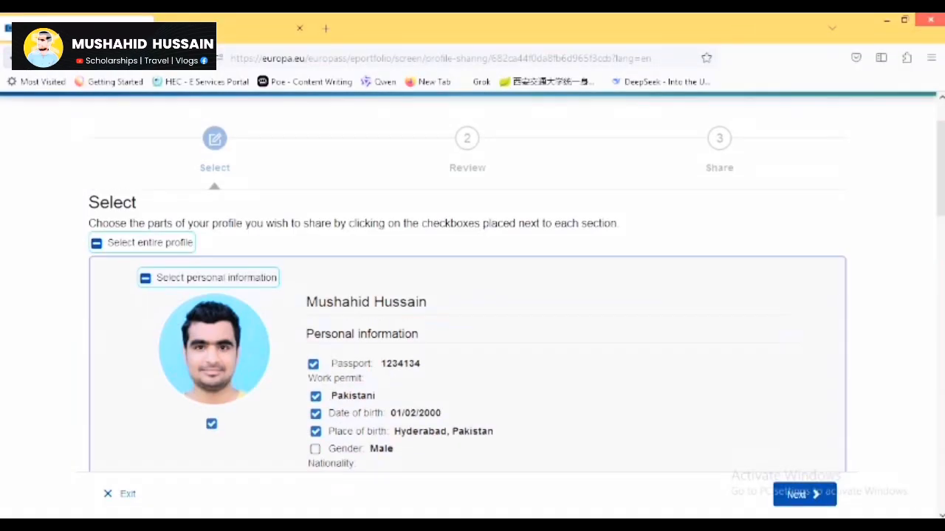
pyautogui.scroll(-1, 472, 295)
pyautogui.scroll(1, 472, 295)
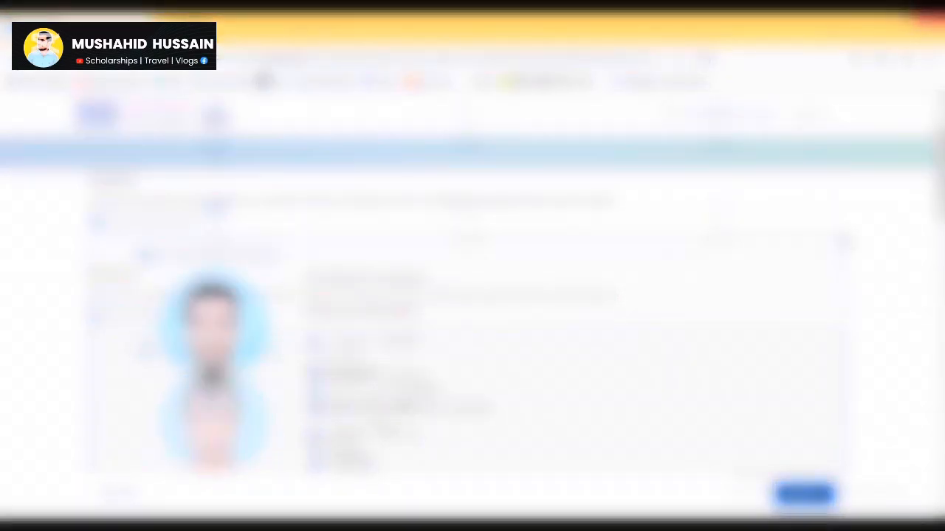
pyautogui.scroll(-2, 472, 296)
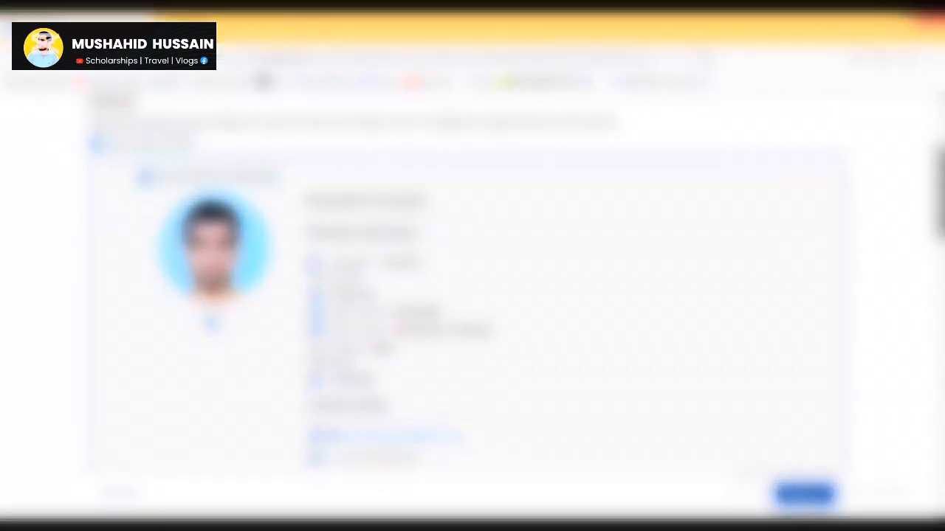
pyautogui.click(212, 325)
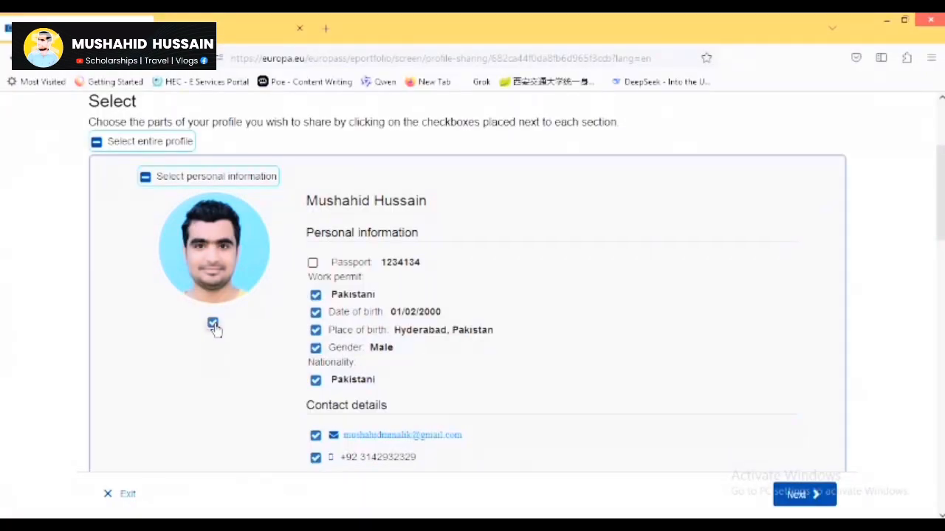
pyautogui.scroll(-7, 909, 304)
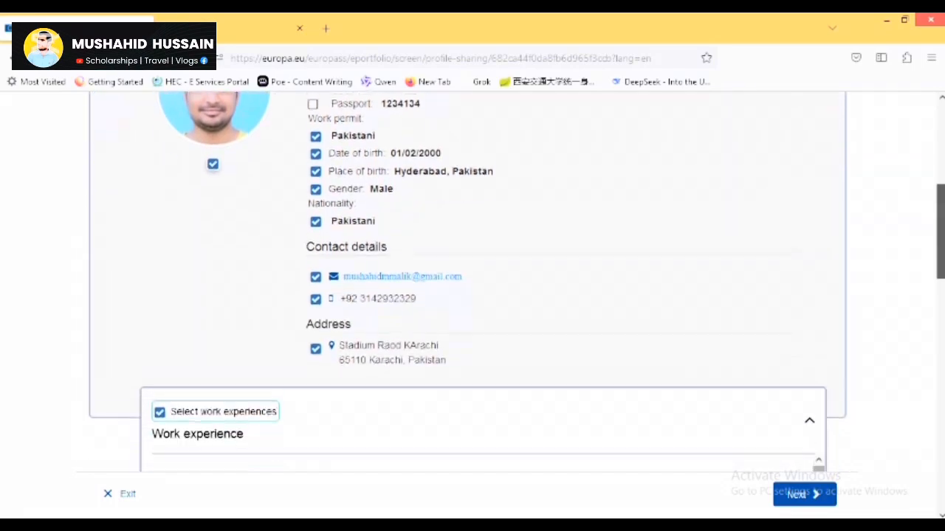
pyautogui.scroll(-8, 483, 295)
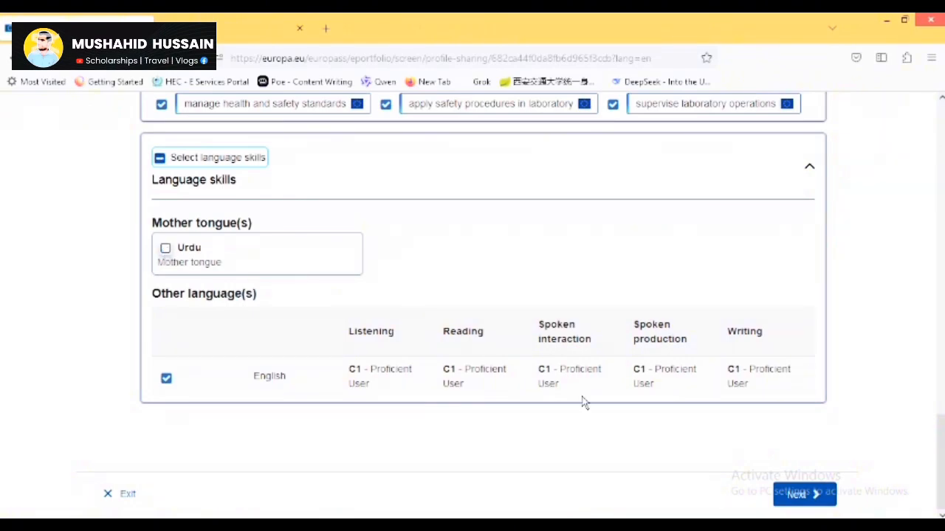
pyautogui.click(804, 495)
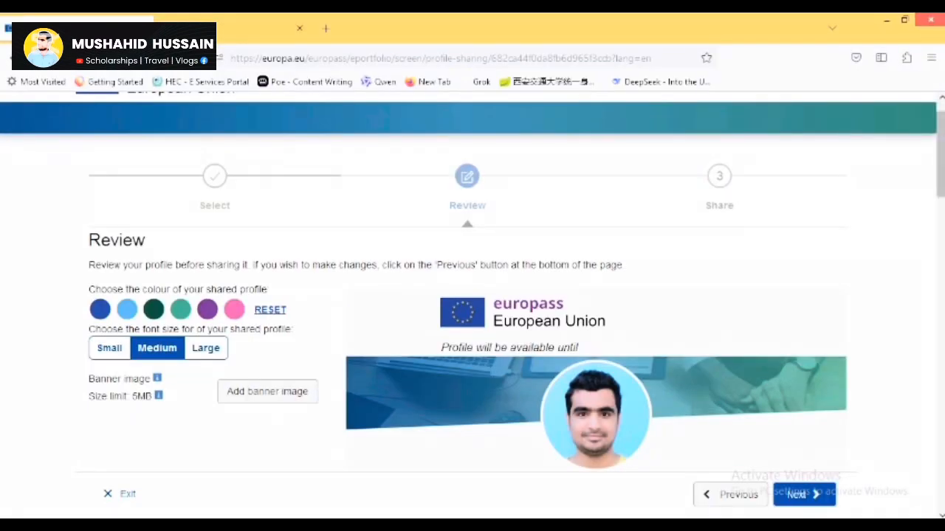
# Try the Small, Large and Medium font sizes on the shared profile preview.
pyautogui.scroll(-3, 596, 295)
pyautogui.scroll(-2, 472, 296)
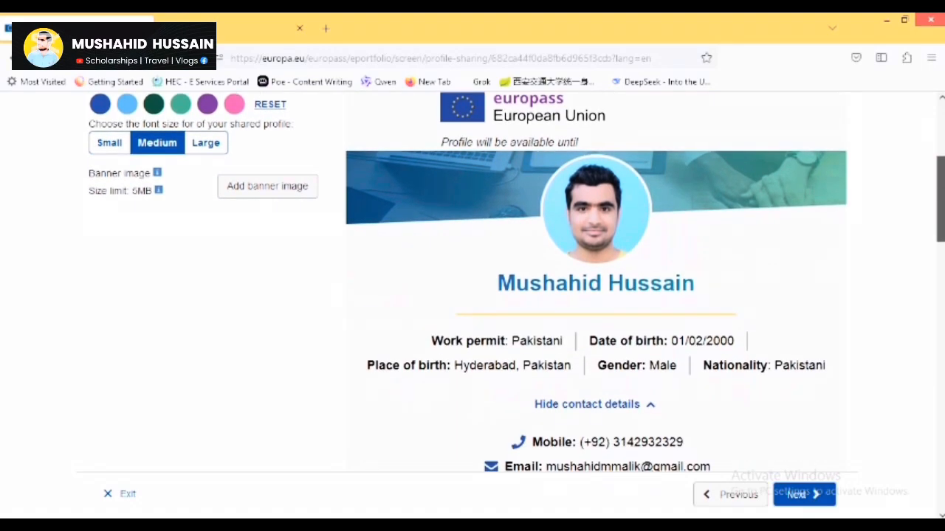
pyautogui.scroll(3, 472, 295)
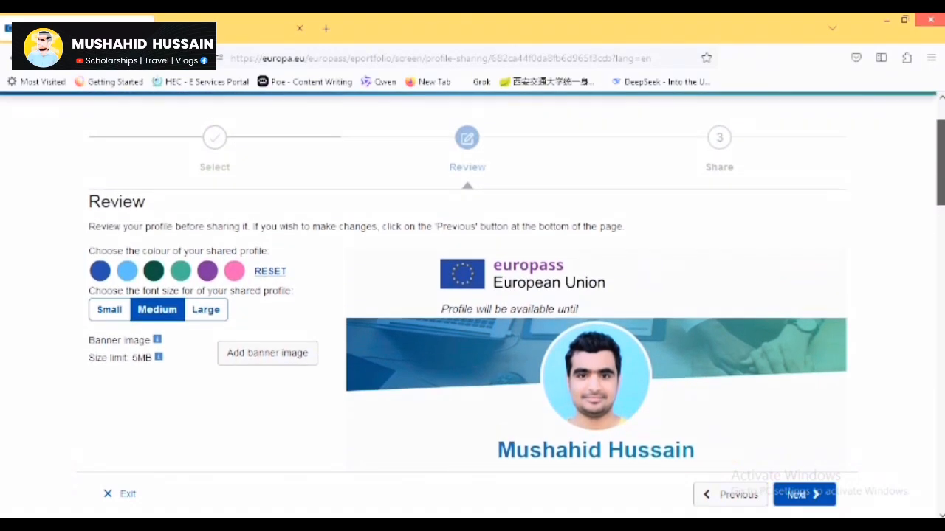
pyautogui.scroll(-1, 473, 295)
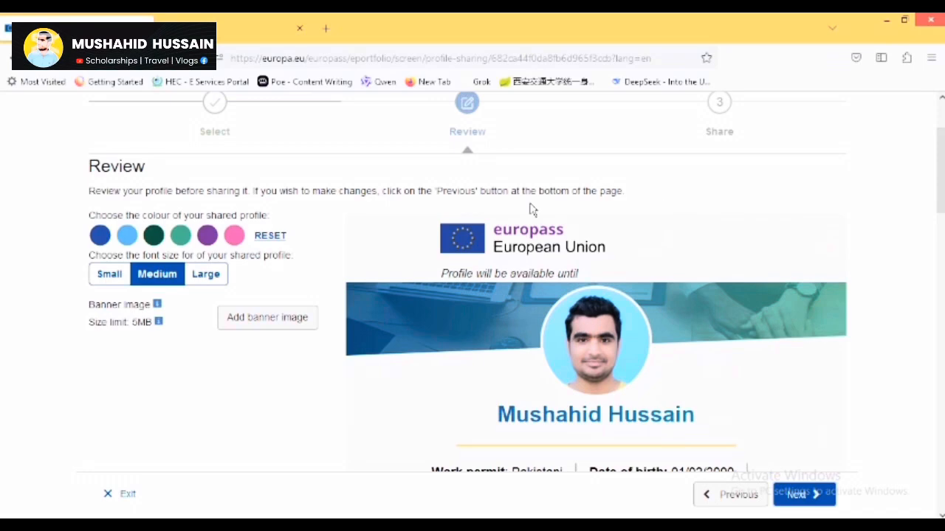
pyautogui.click(104, 279)
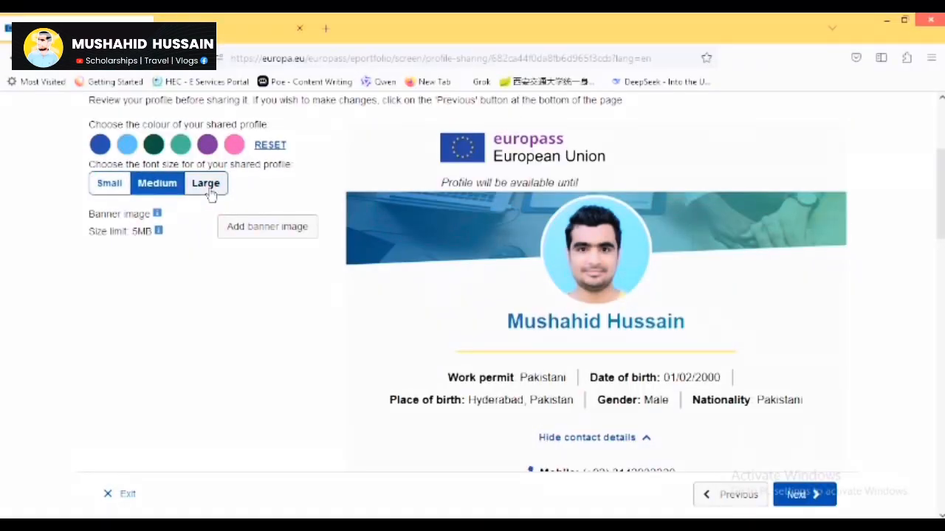
pyautogui.click(205, 186)
pyautogui.click(156, 190)
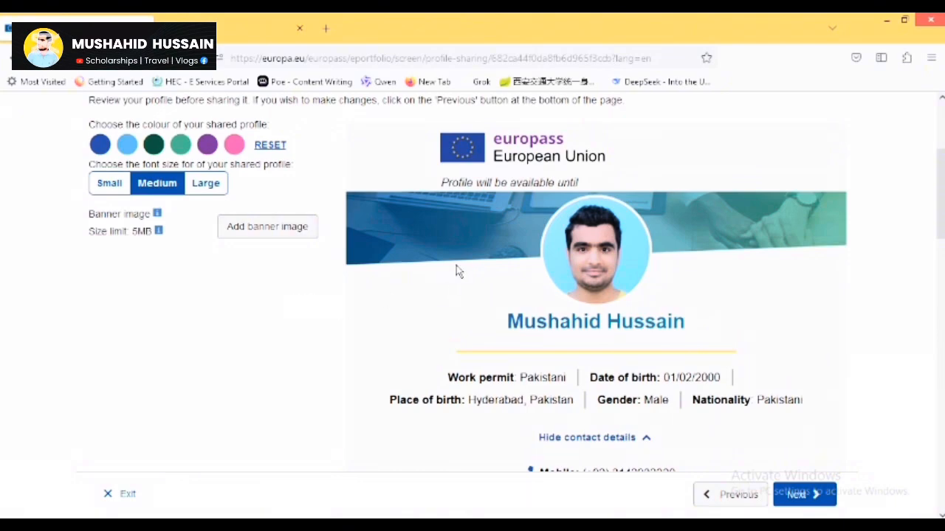
# Settle on the dark-blue colour scheme and Small font size.
pyautogui.click(128, 146)
pyautogui.click(156, 145)
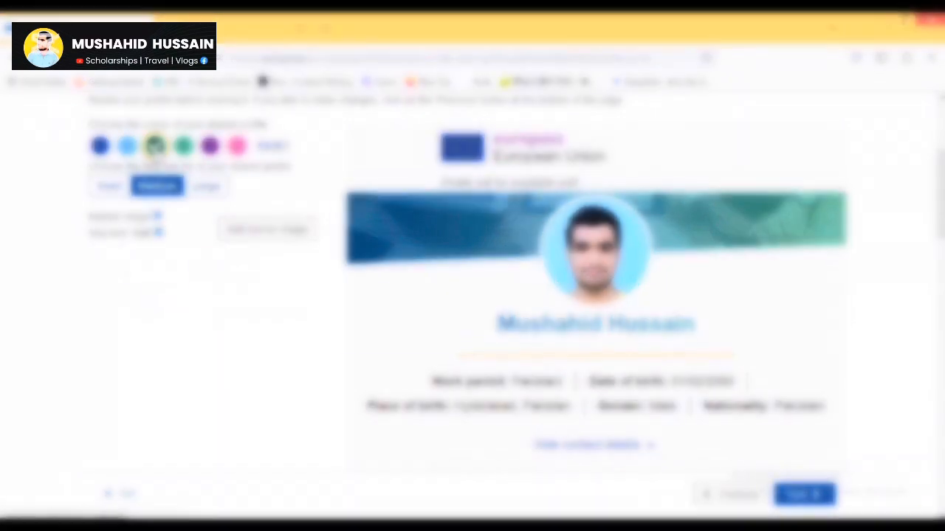
pyautogui.click(209, 229)
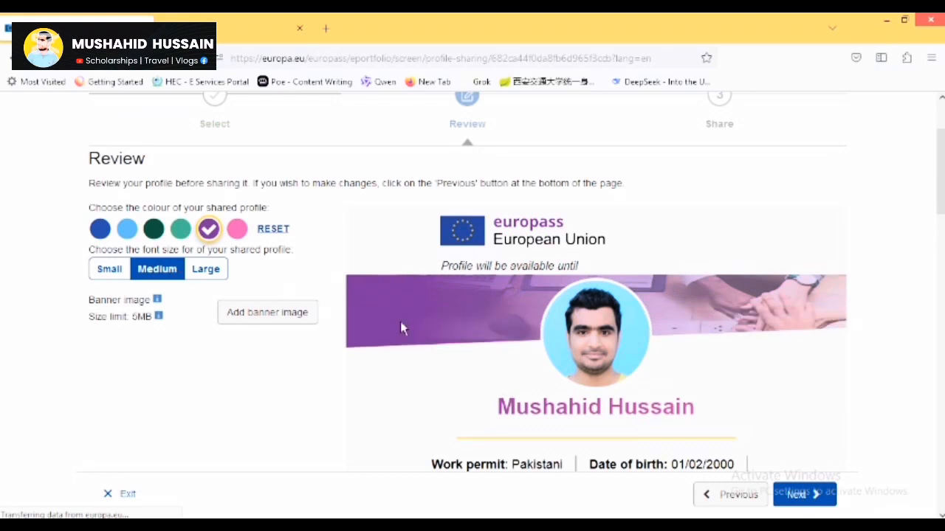
pyautogui.click(103, 231)
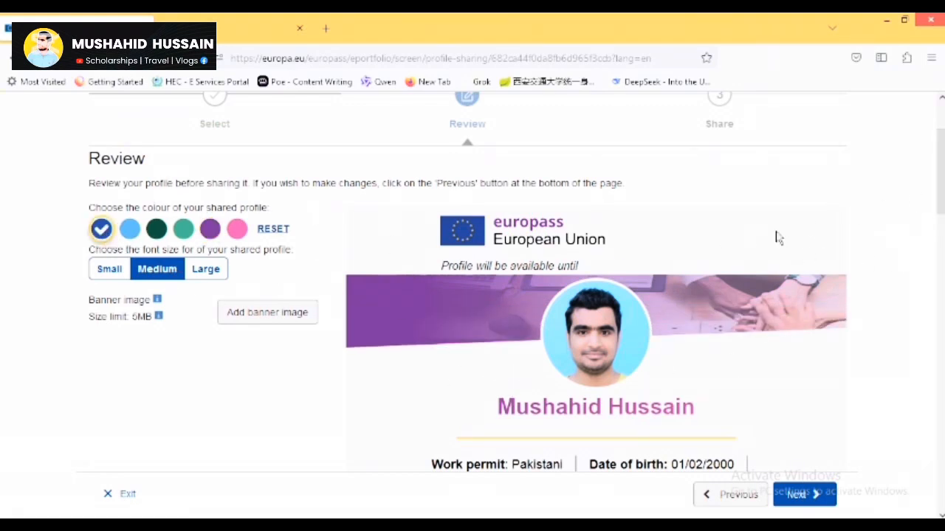
pyautogui.scroll(-1, 526, 373)
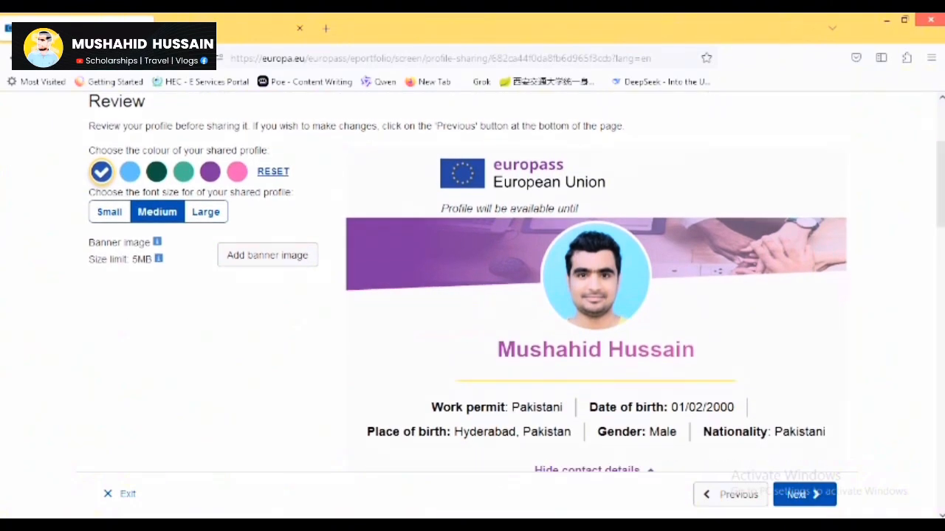
pyautogui.click(115, 215)
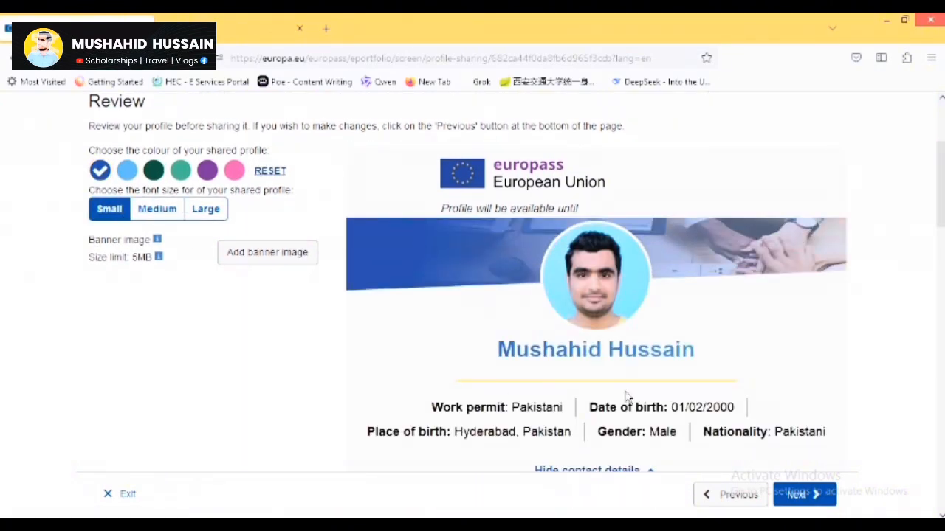
pyautogui.click(295, 256)
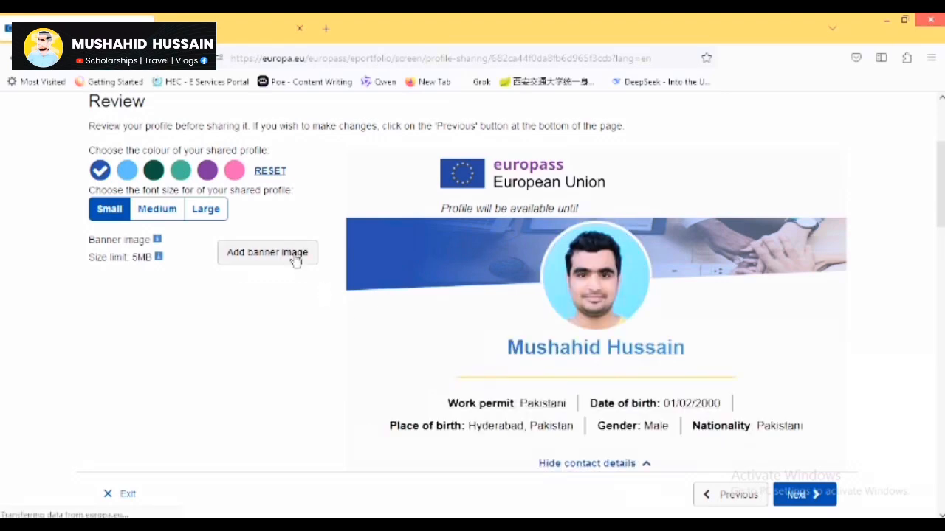
# Upload xjtu logo.png as the profile banner, then delete it to restore the default banner.
pyautogui.click(295, 259)
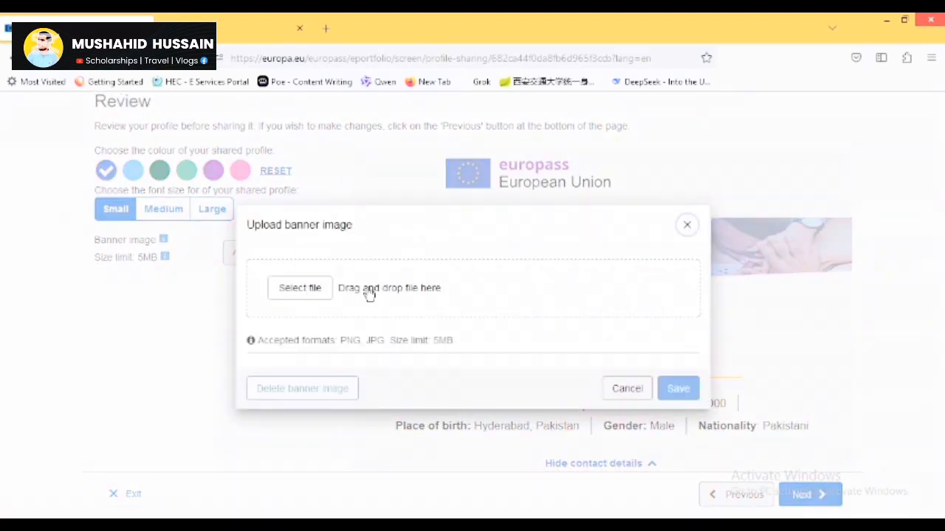
pyautogui.click(300, 288)
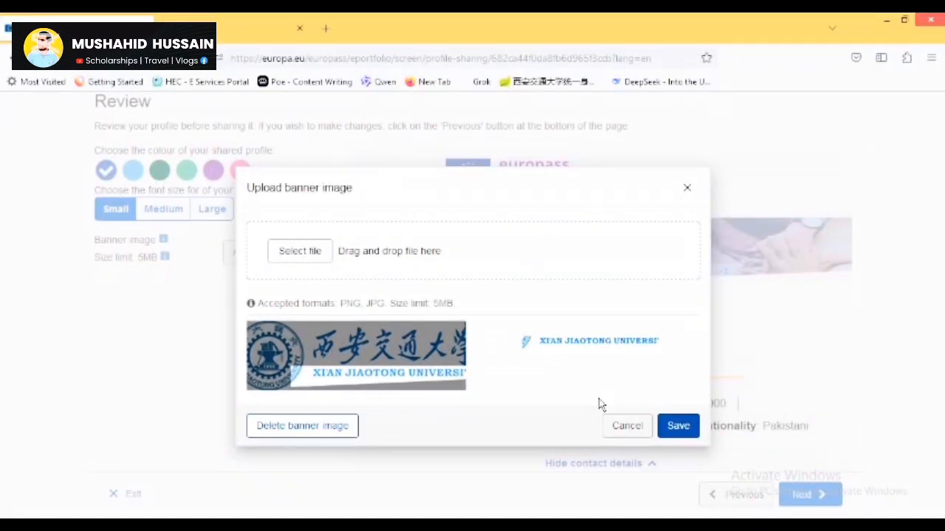
pyautogui.click(679, 426)
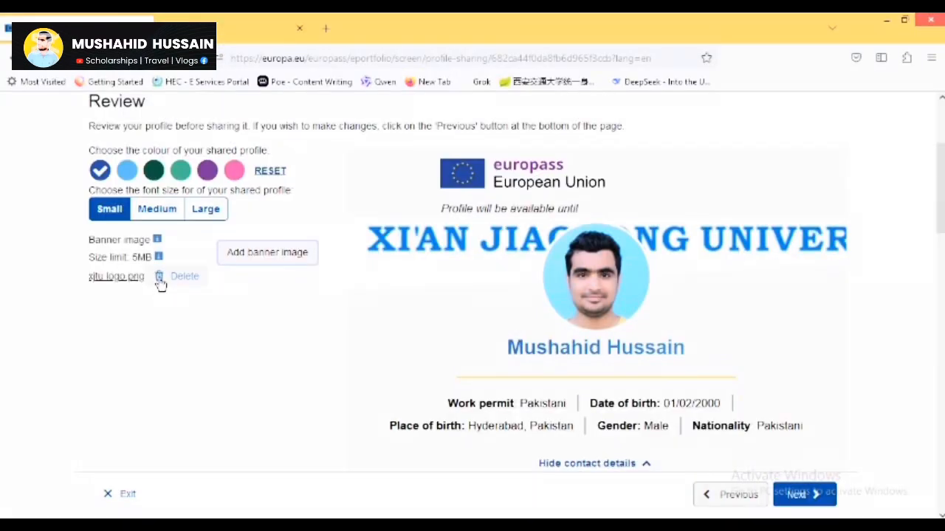
pyautogui.click(160, 278)
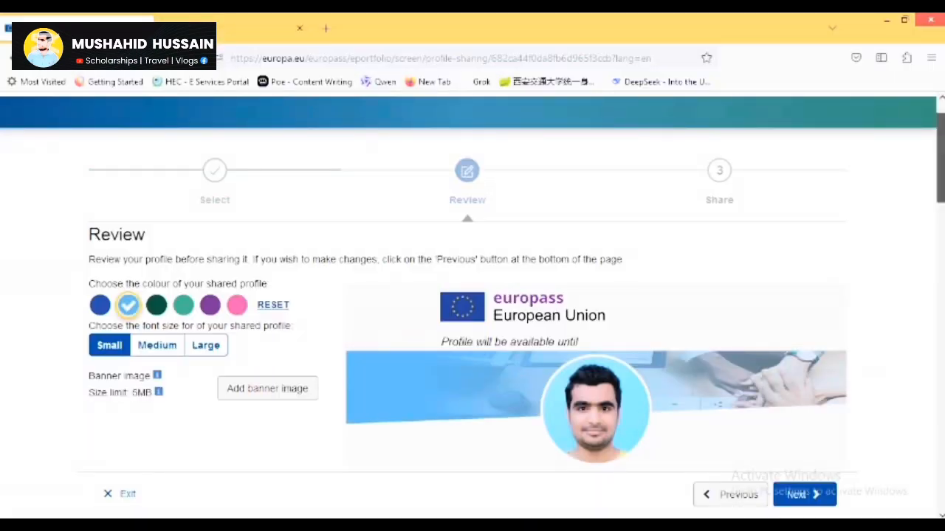
# Choose Large font size for the shared profile and continue to the Share step (valid until 16/11/2025).
pyautogui.scroll(-10, 590, 296)
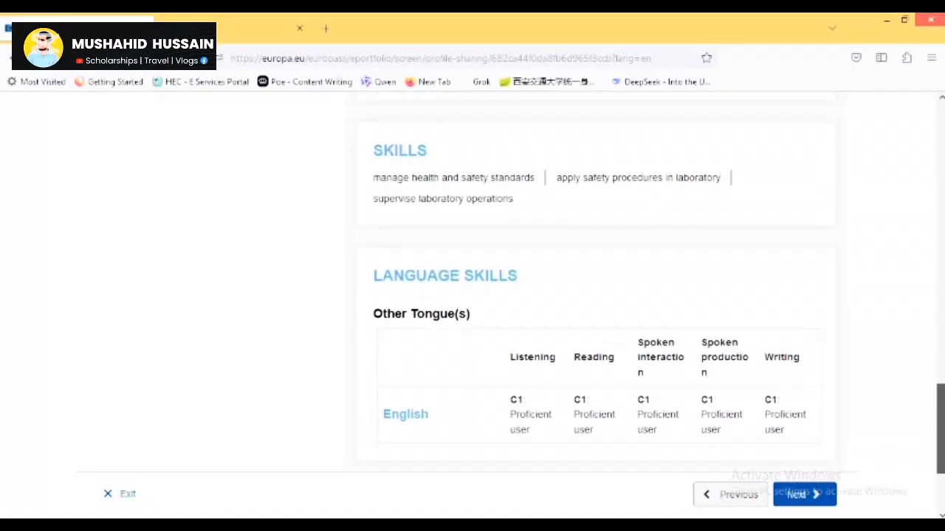
pyautogui.scroll(-1, 591, 295)
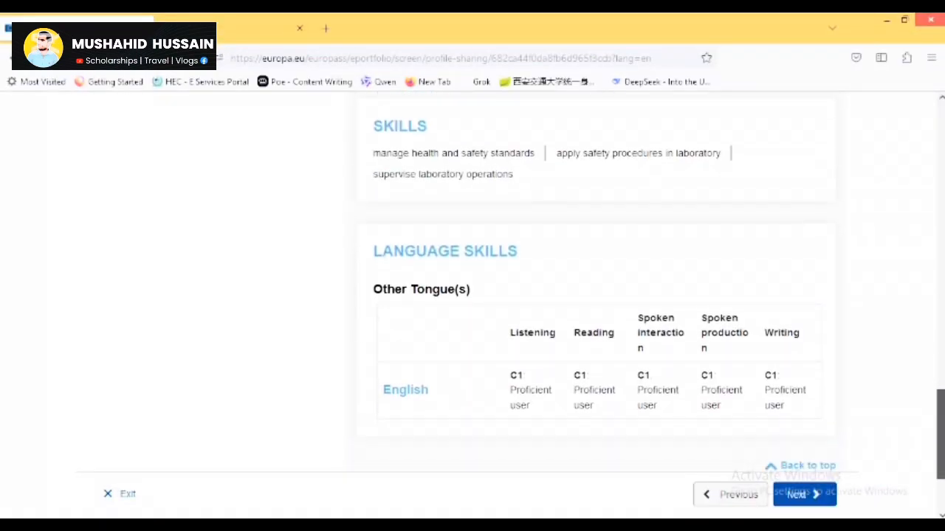
pyautogui.scroll(-2, 590, 295)
pyautogui.scroll(1, 591, 295)
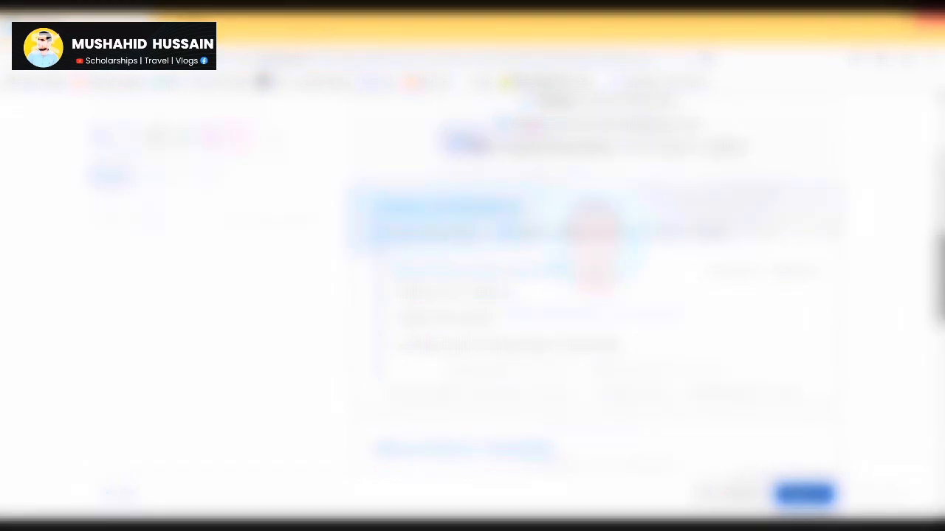
pyautogui.click(205, 178)
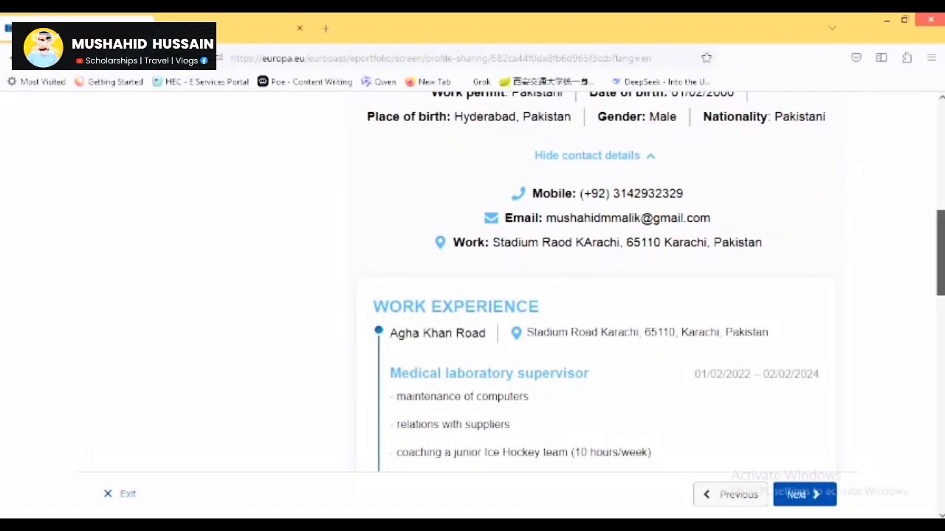
pyautogui.scroll(-2, 595, 280)
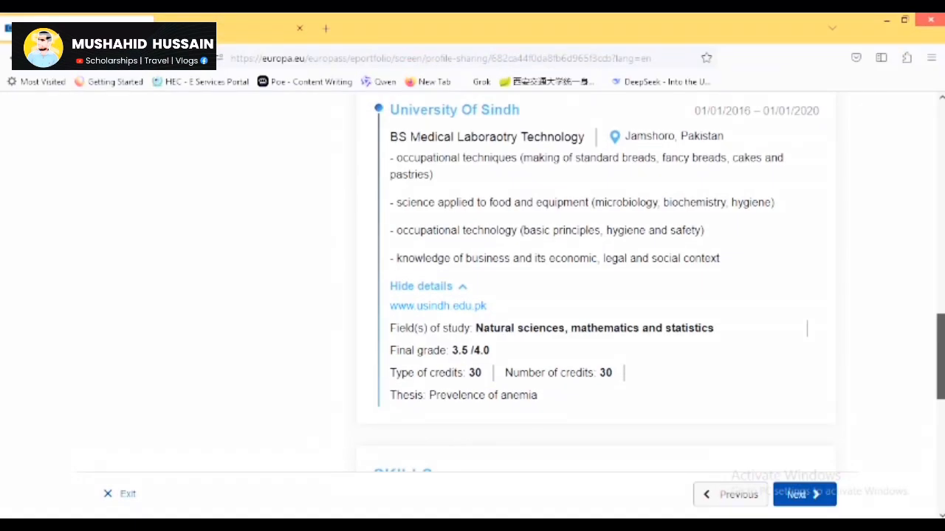
pyautogui.scroll(-2, 595, 281)
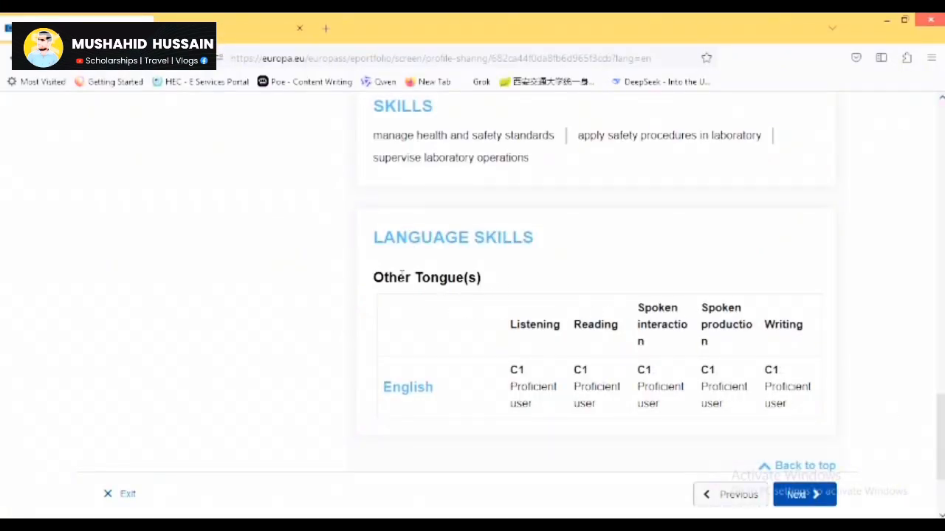
pyautogui.click(806, 496)
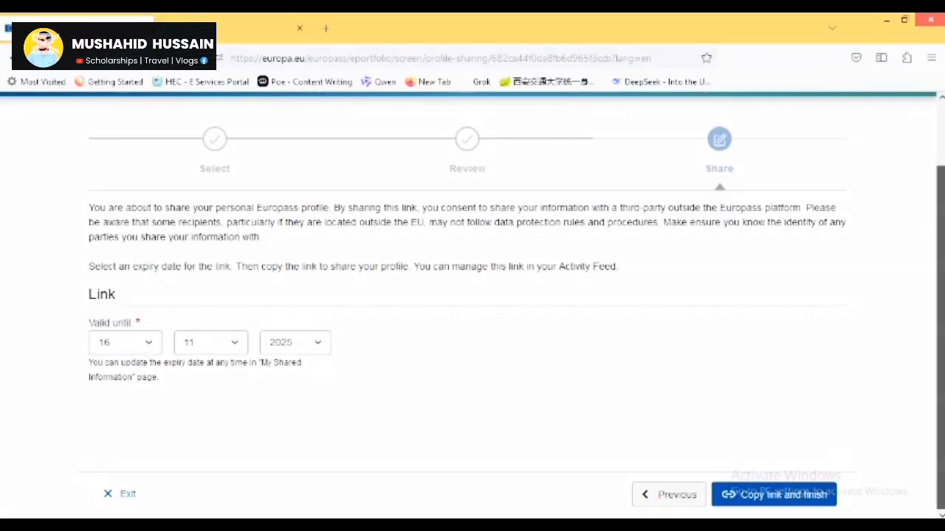
# Copy the profile share link, finish sharing, then follow 'manage link' to My Shared Information.
pyautogui.scroll(1, 473, 302)
pyautogui.moveTo(940, 316); pyautogui.dragTo(940, 310)
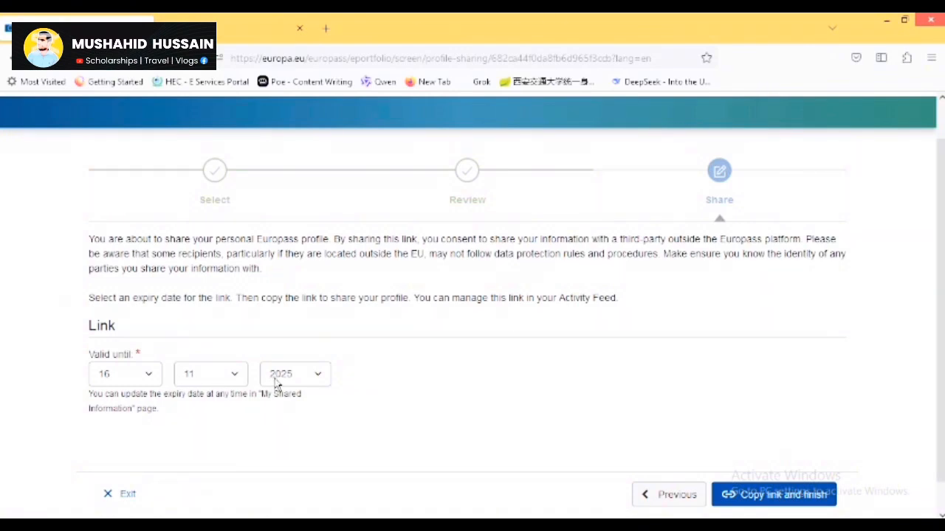
pyautogui.click(766, 493)
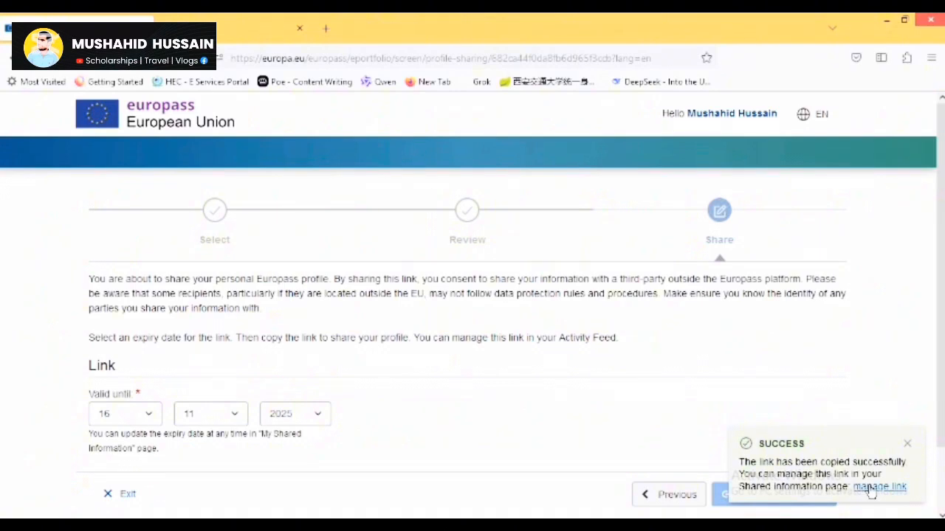
pyautogui.click(872, 487)
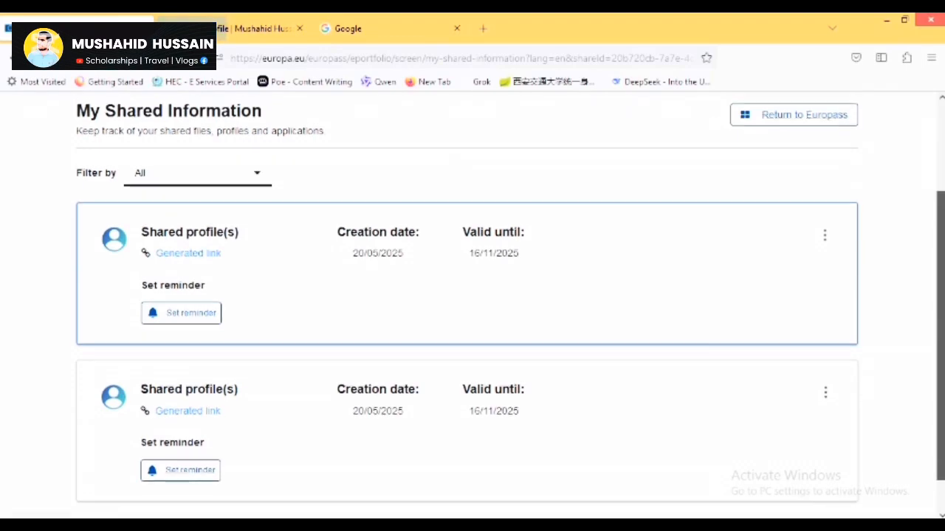
# Check the shared profile via its generated link, available until 16 November 2025, then return to My Shared Information.
pyautogui.scroll(1, 472, 295)
pyautogui.scroll(1, 472, 295)
pyautogui.click(258, 28)
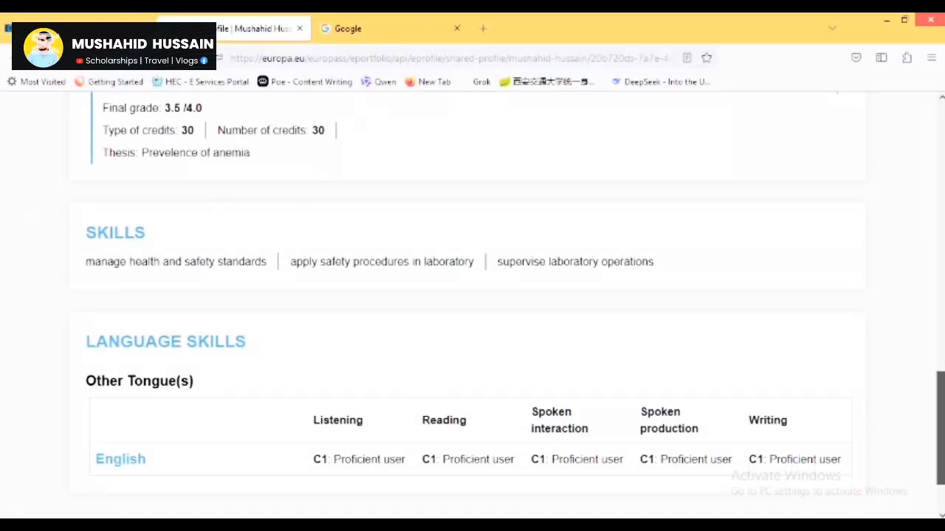
pyautogui.scroll(-1, 472, 295)
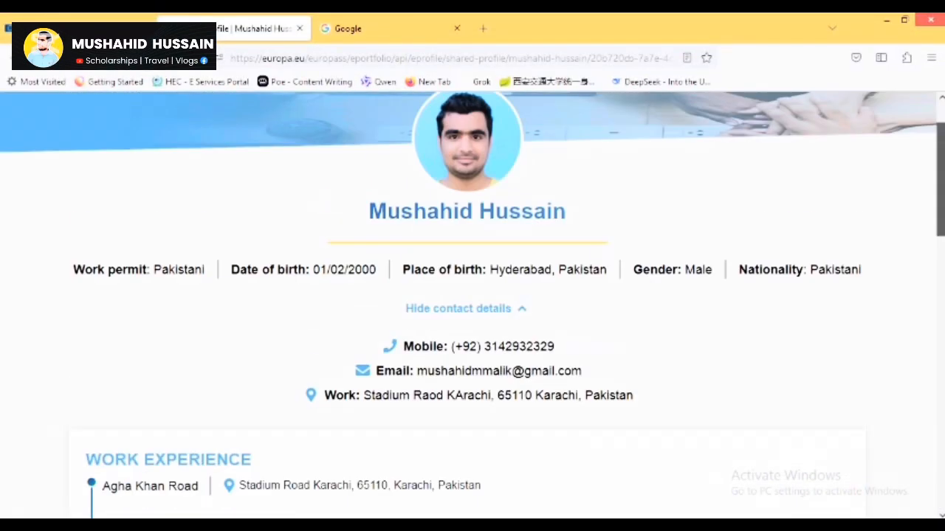
pyautogui.moveTo(629, 138); pyautogui.dragTo(732, 140)
pyautogui.click(472, 125)
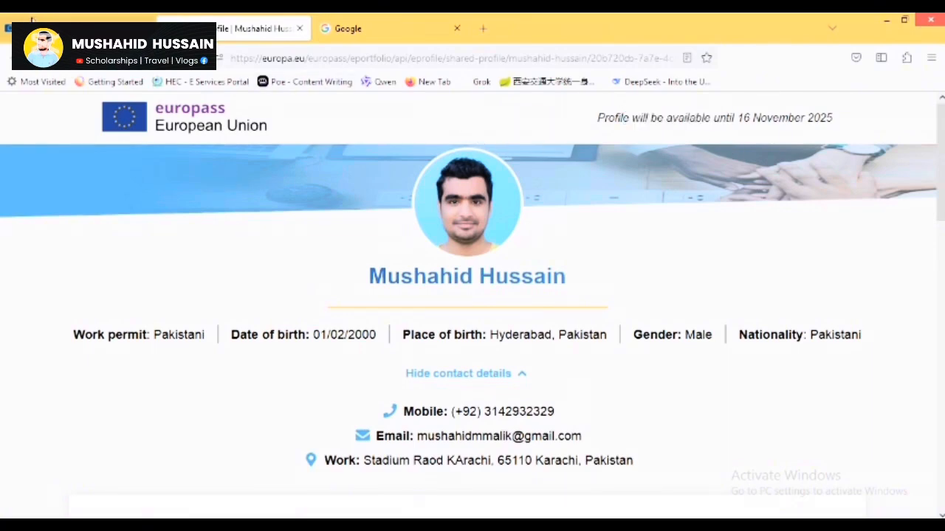
pyautogui.click(33, 17)
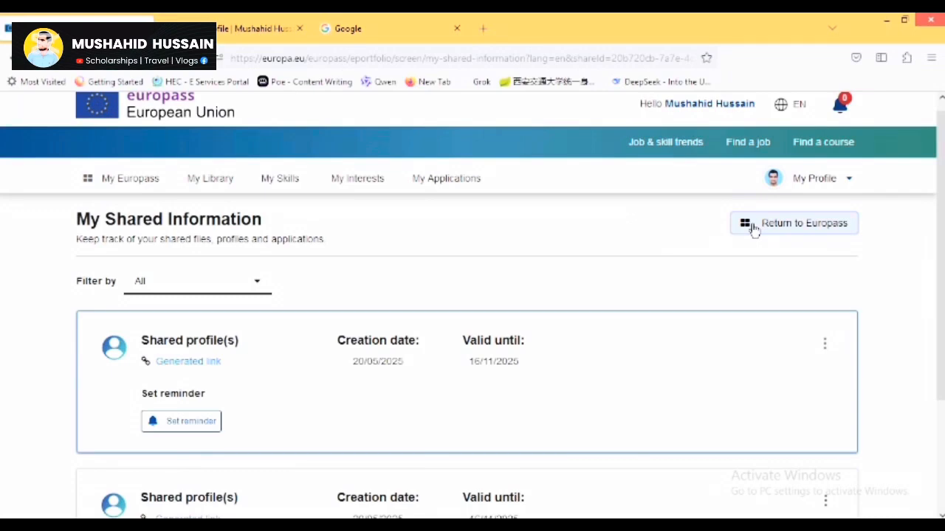
# Return to Europass and create a CV starting from your profile, advancing to template selection.
pyautogui.click(753, 226)
pyautogui.scroll(-3, 105, 312)
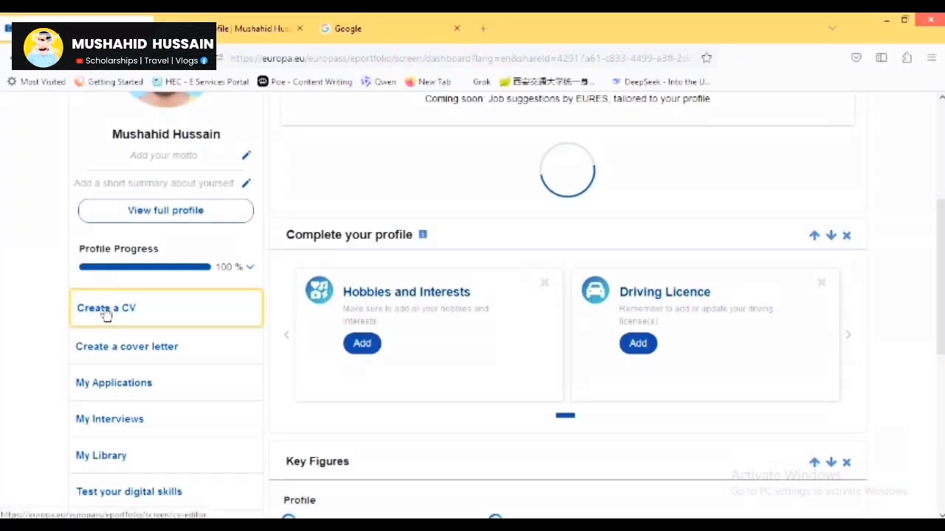
pyautogui.click(239, 325)
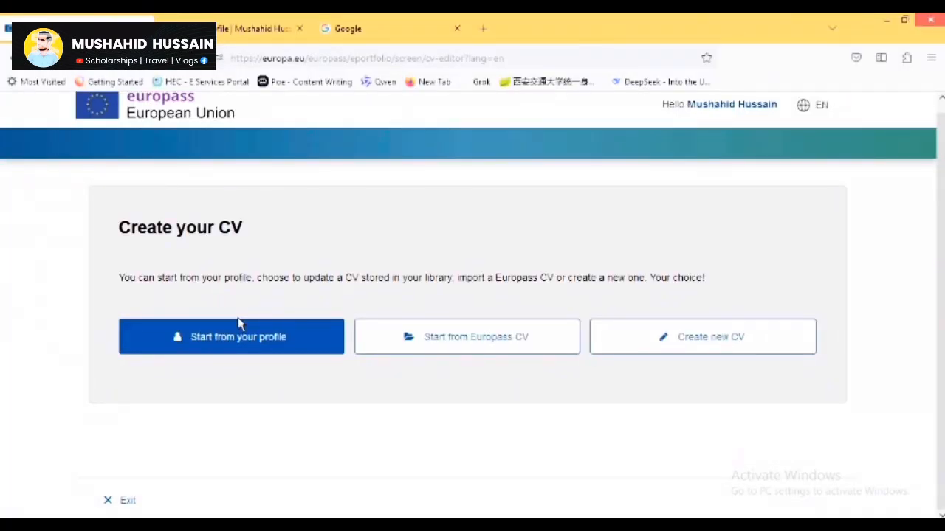
pyautogui.click(238, 325)
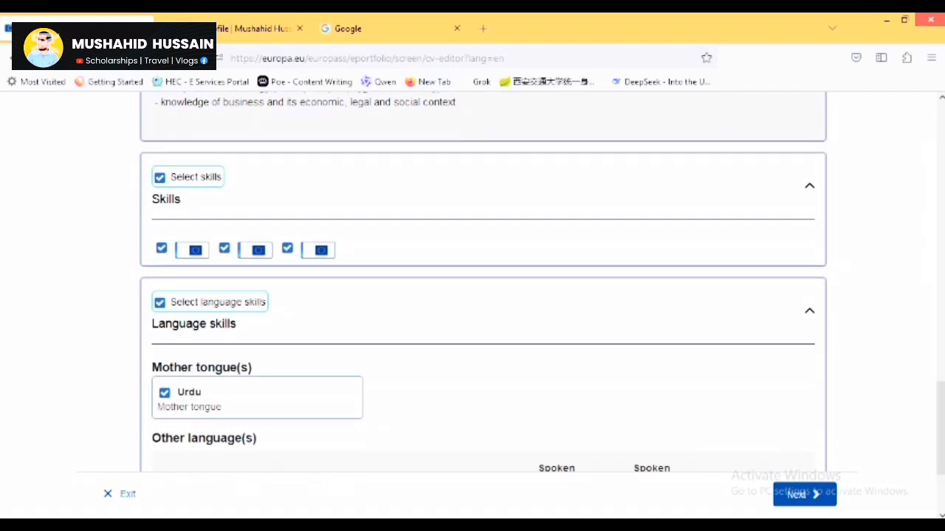
pyautogui.click(803, 495)
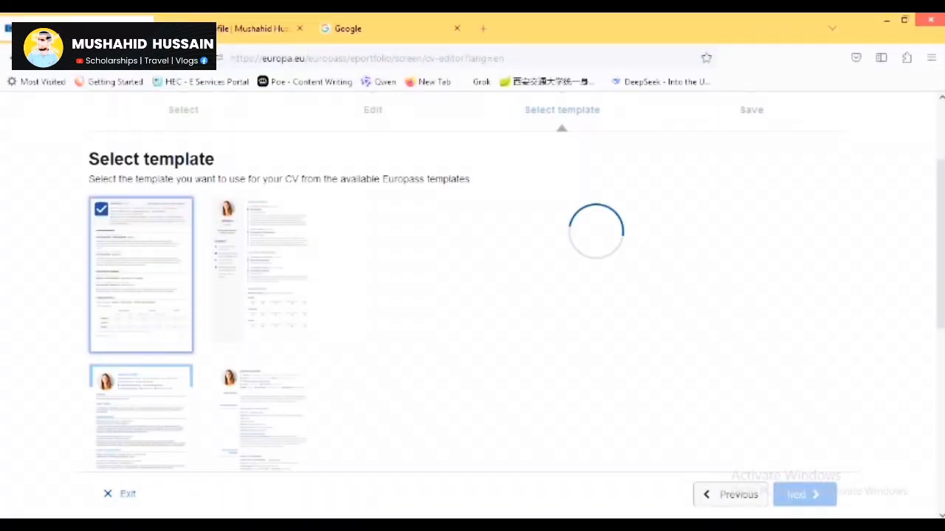
# Select the second CV template.
pyautogui.scroll(-5, 473, 295)
pyautogui.scroll(4, 472, 295)
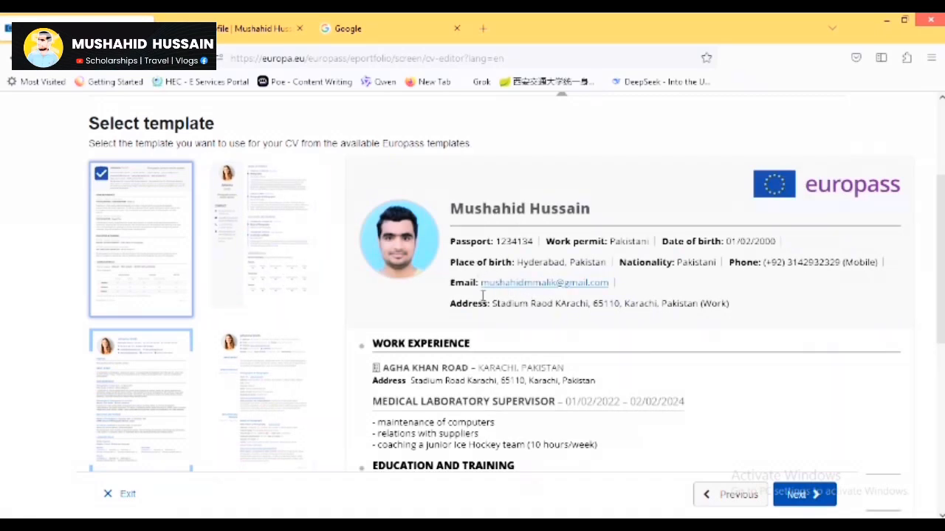
pyautogui.click(271, 221)
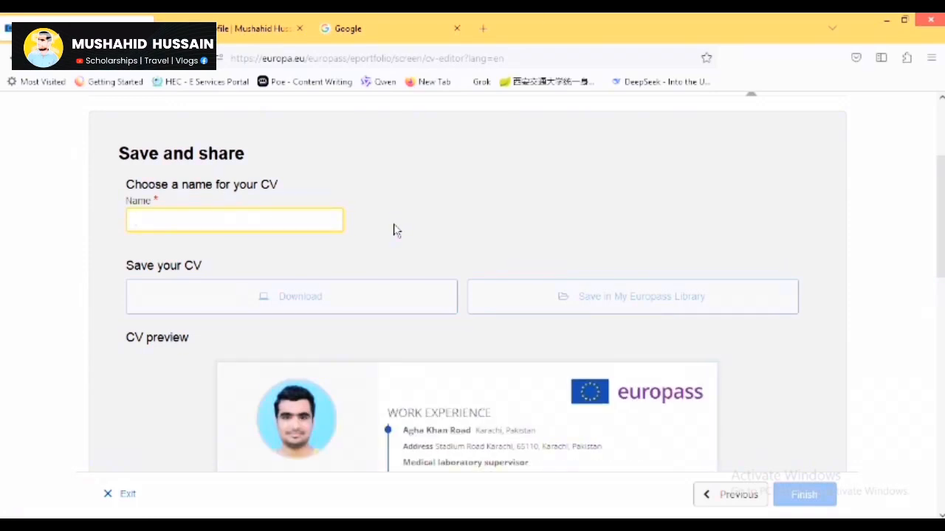
# Name the CV europass, download it as europass.pdf and open it in Adobe Reader.
pyautogui.write('europass')
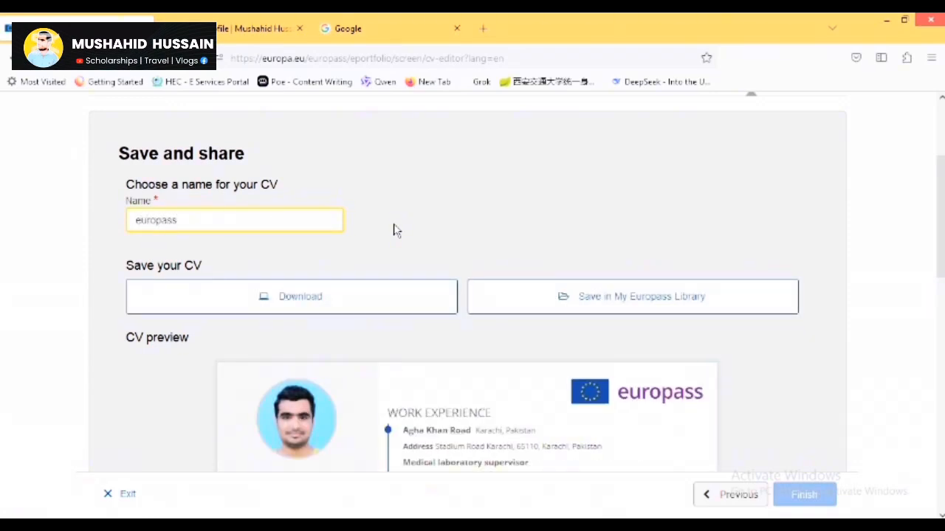
pyautogui.click(340, 305)
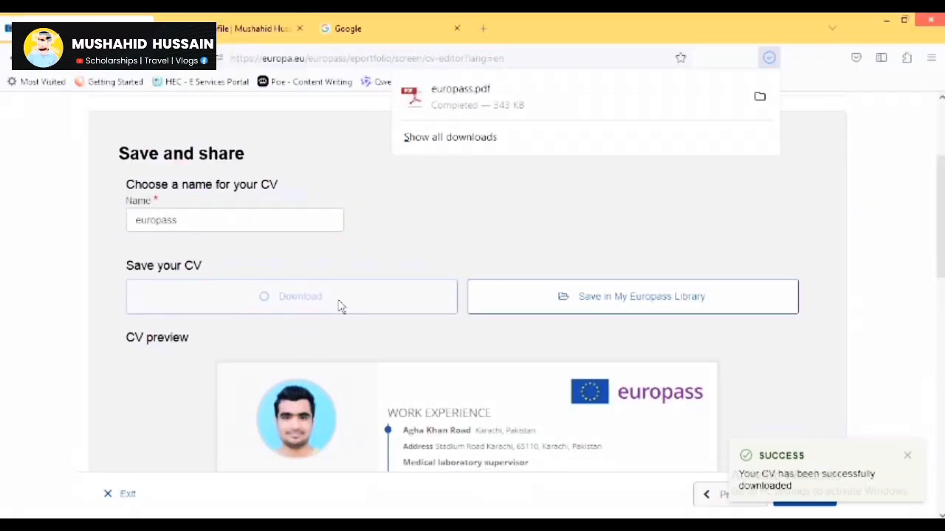
pyautogui.click(594, 104)
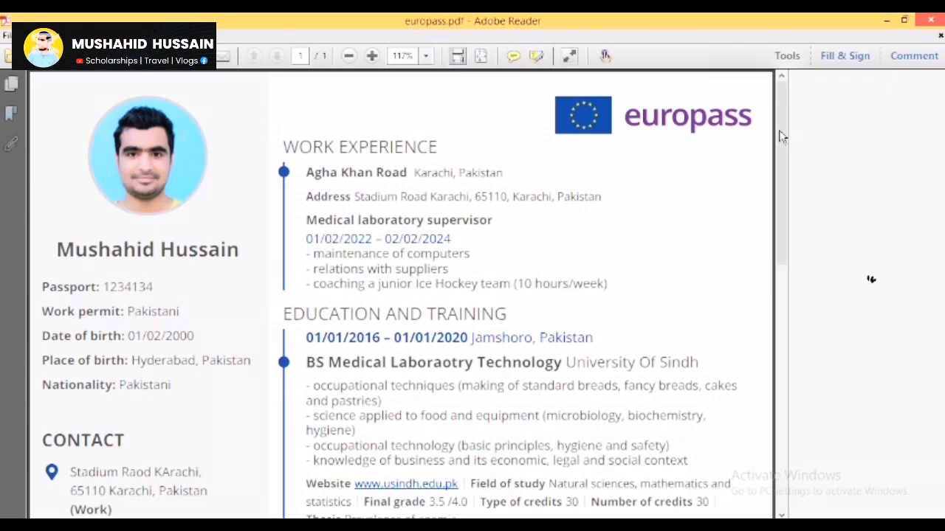
pyautogui.moveTo(781, 136); pyautogui.dragTo(781, 280)
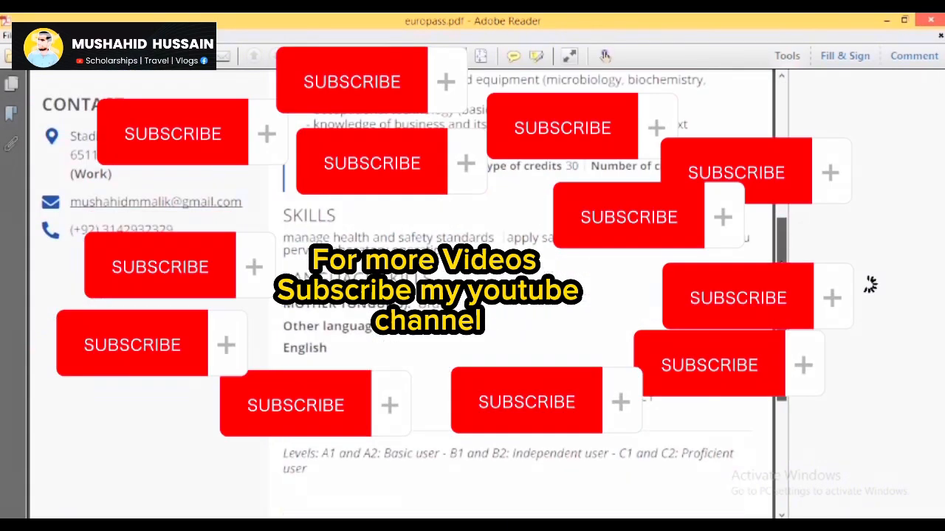